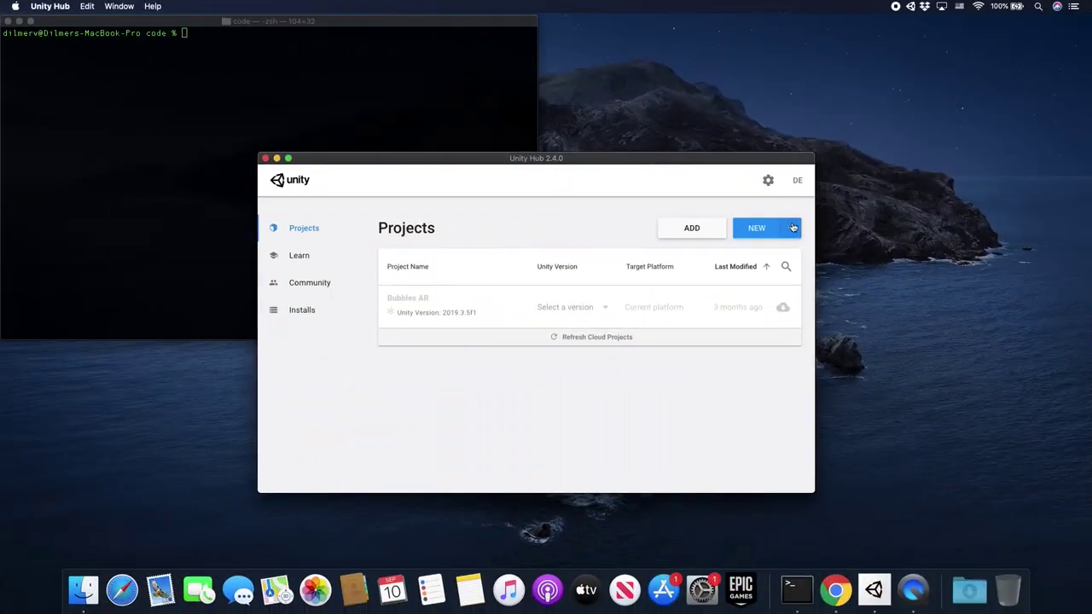
Create a new Unity 2020.1.4f1 project named ARURPDemo from the 3D template.
left_click(794, 228)
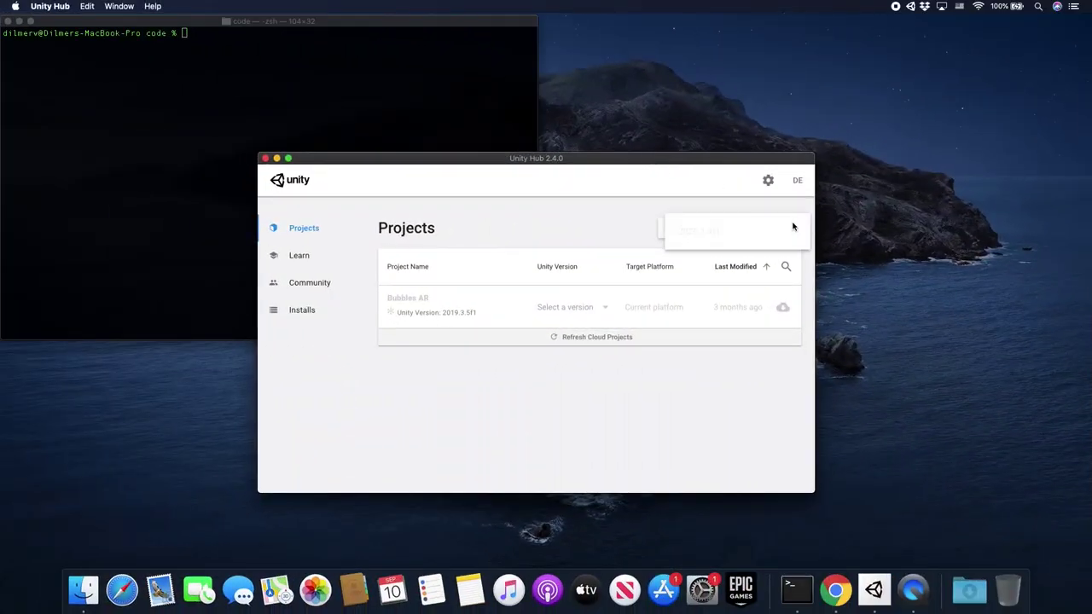
left_click(726, 234)
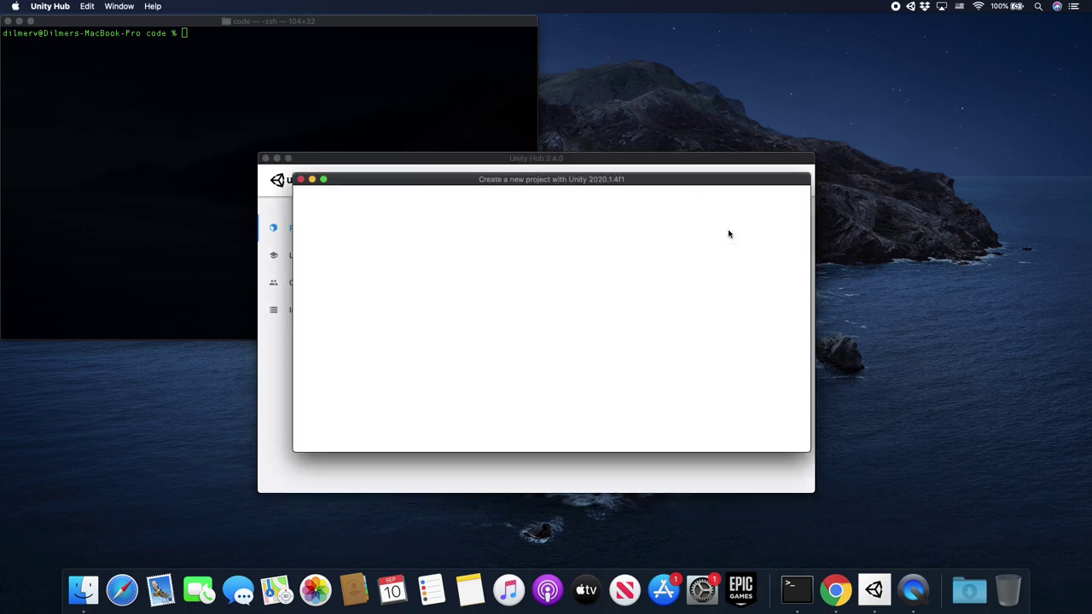
left_click(431, 286)
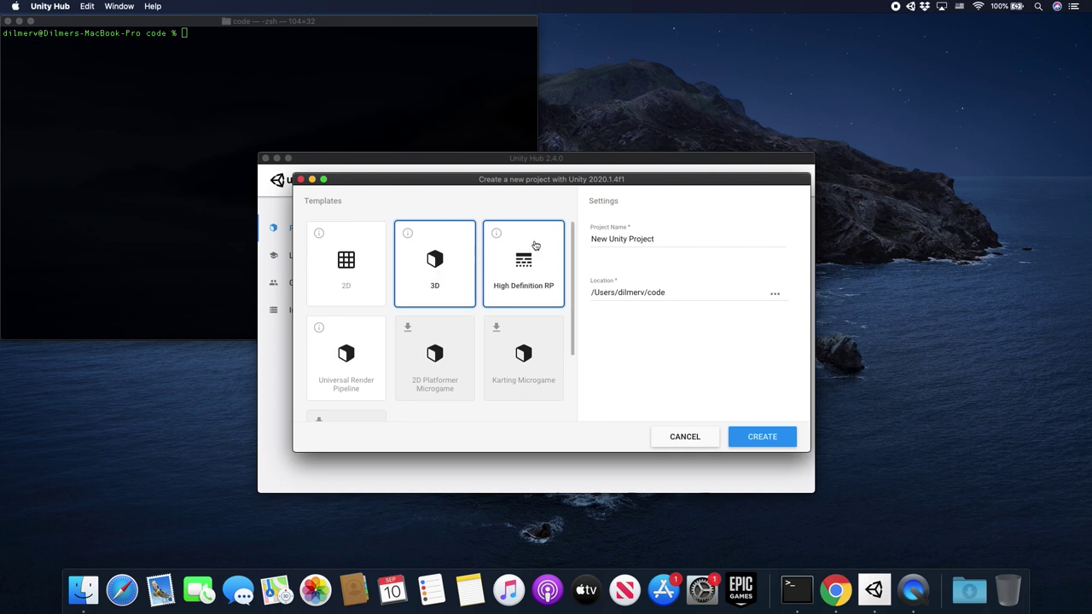
left_click(694, 233)
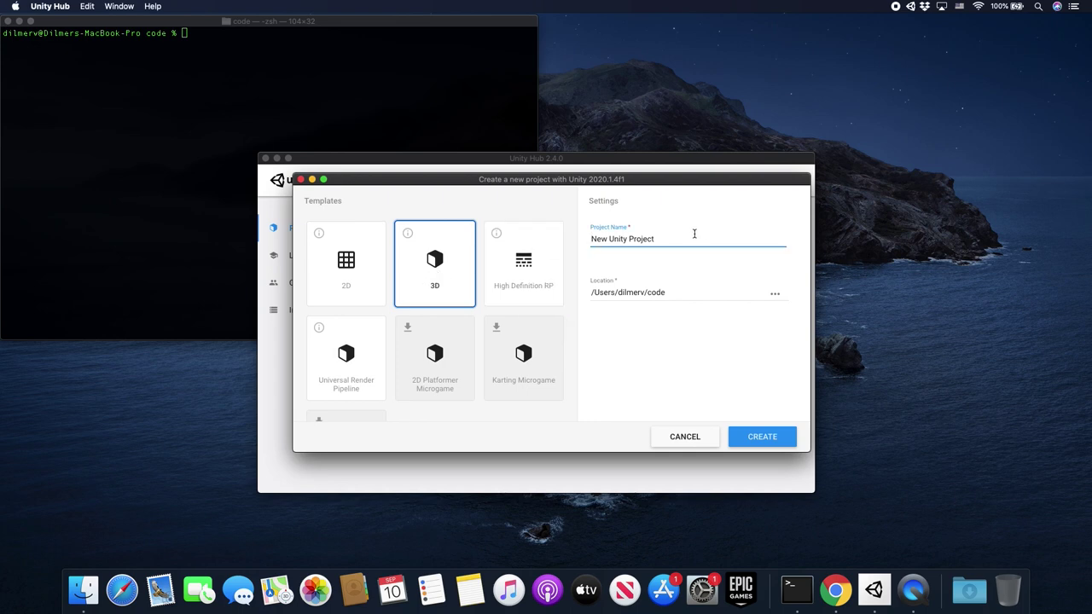
key("super+a")
type("ARURPDemo")
left_click(763, 438)
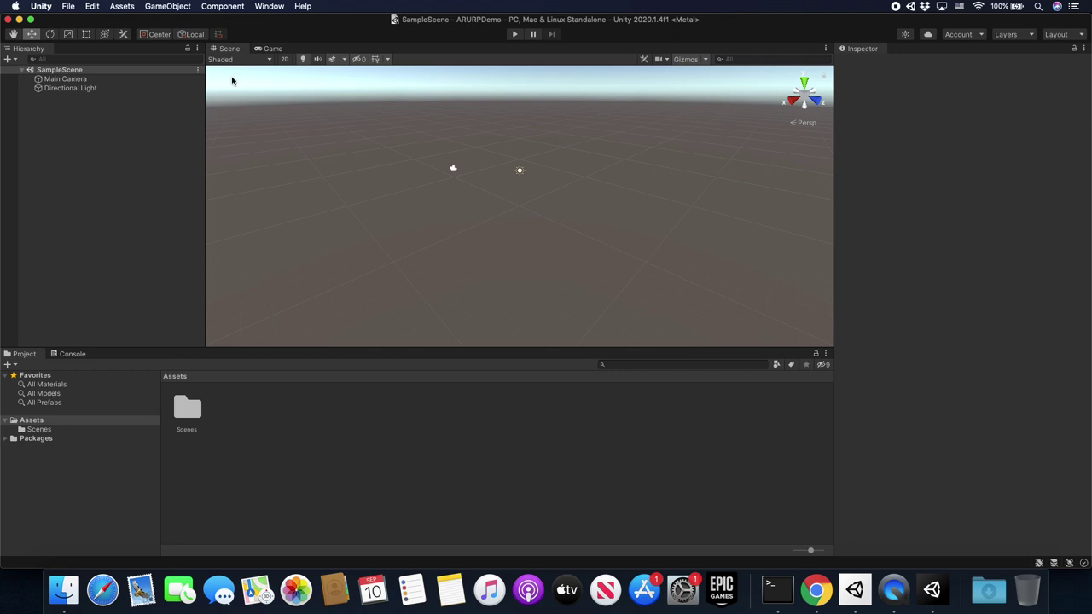
Open the Package Manager in an enlarged window and list the packages from the Unity Registry.
left_click(267, 7)
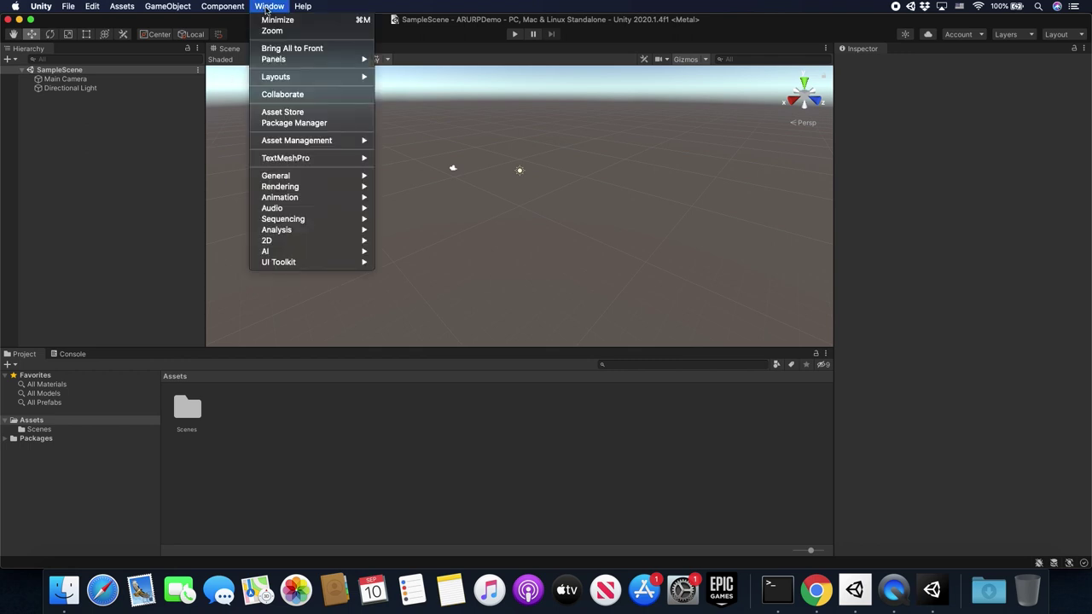
left_click(294, 123)
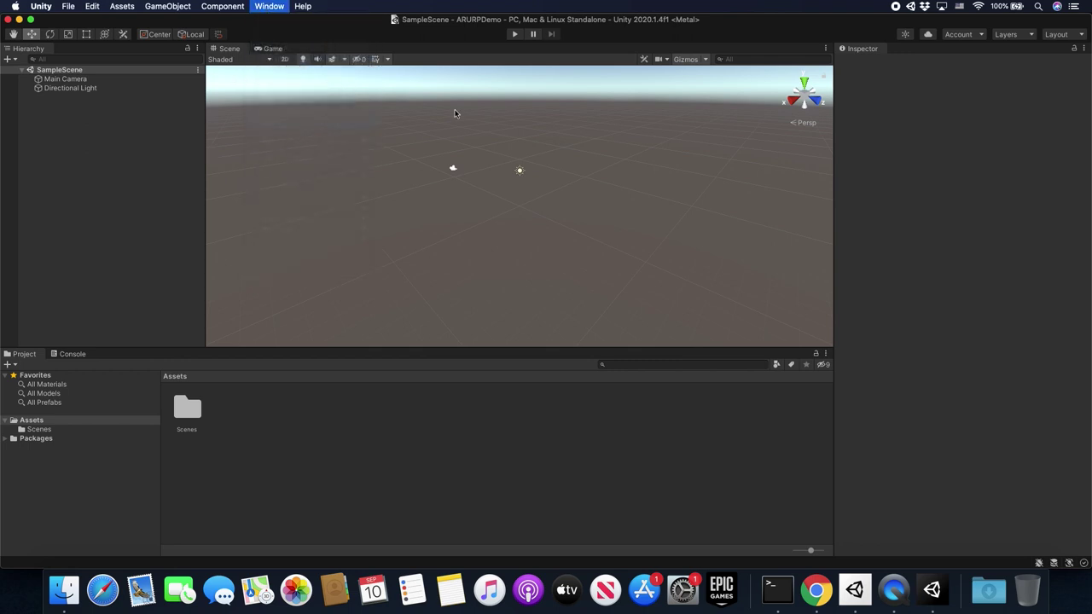
left_click_drag(222, 21, 466, 97)
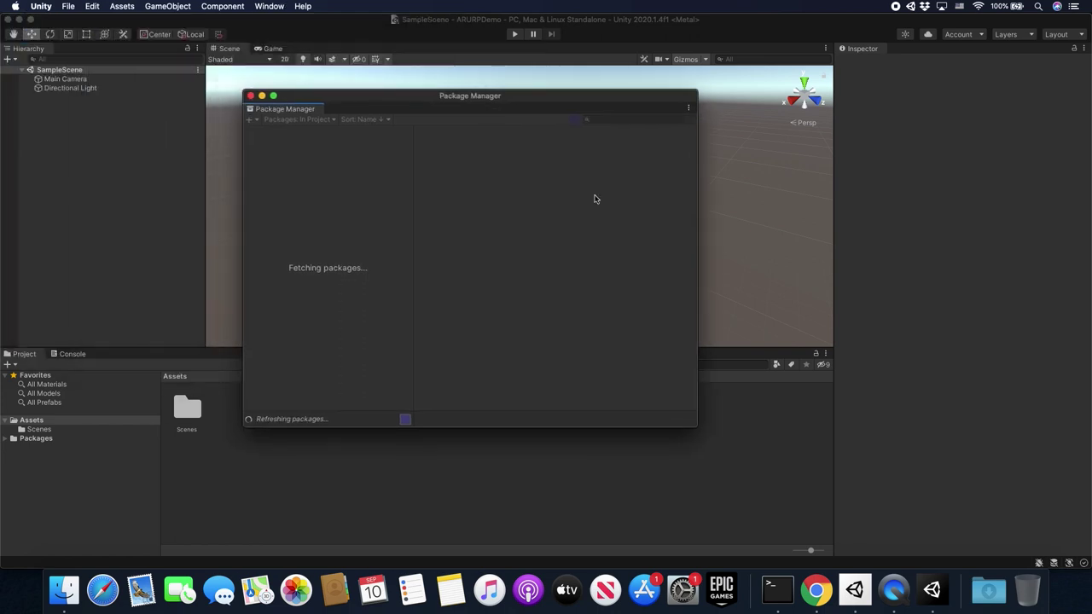
left_click_drag(692, 424, 822, 468)
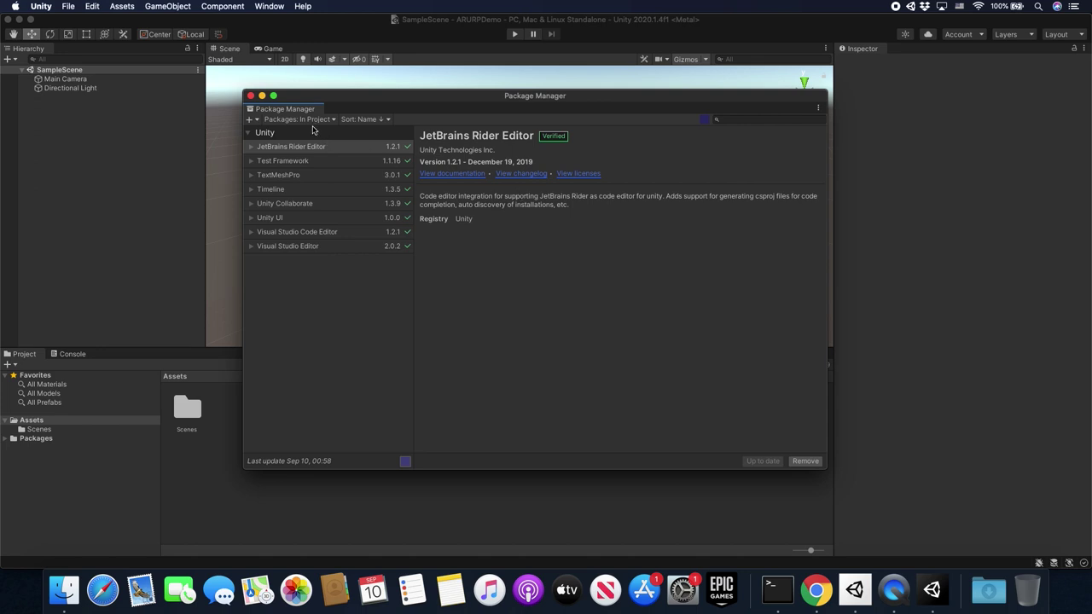
left_click(304, 120)
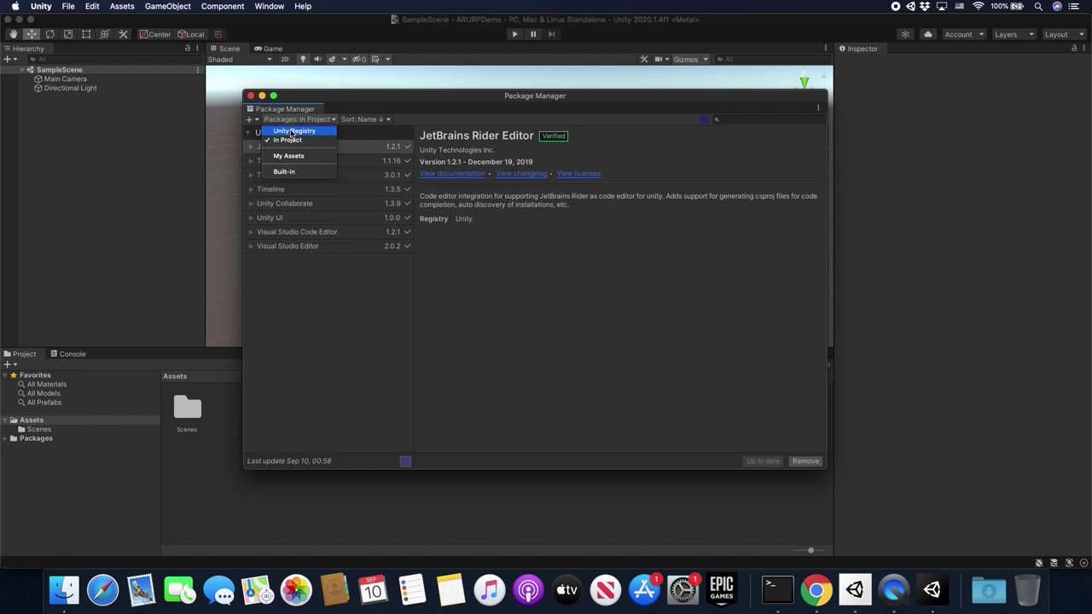
left_click(294, 131)
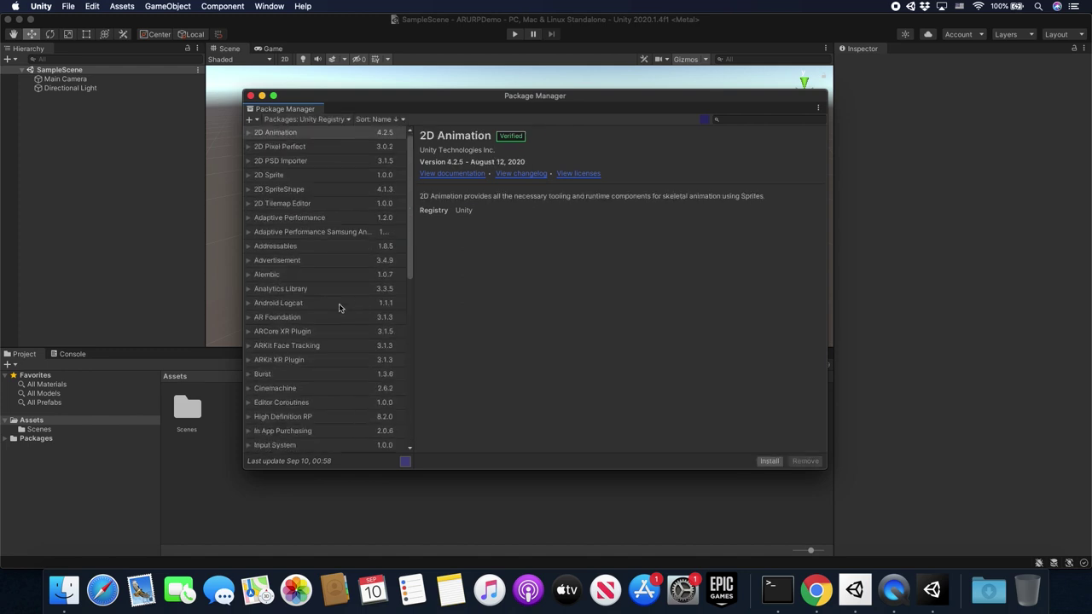
Find the AR Foundation package and install version 4.0.8.
left_click(734, 119)
type("AR Foundation")
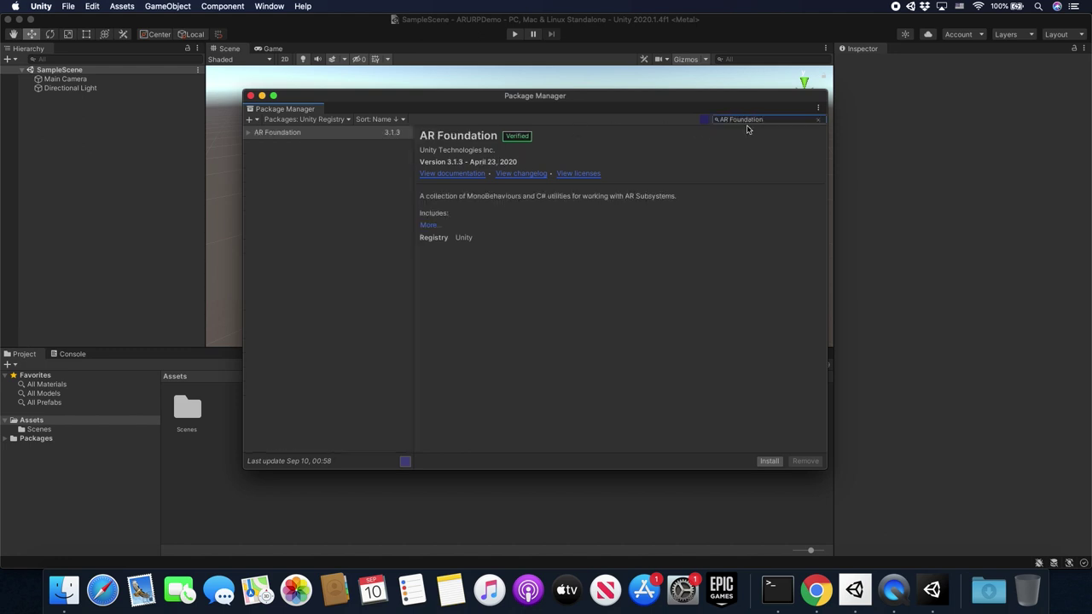
left_click(249, 134)
left_click(396, 149)
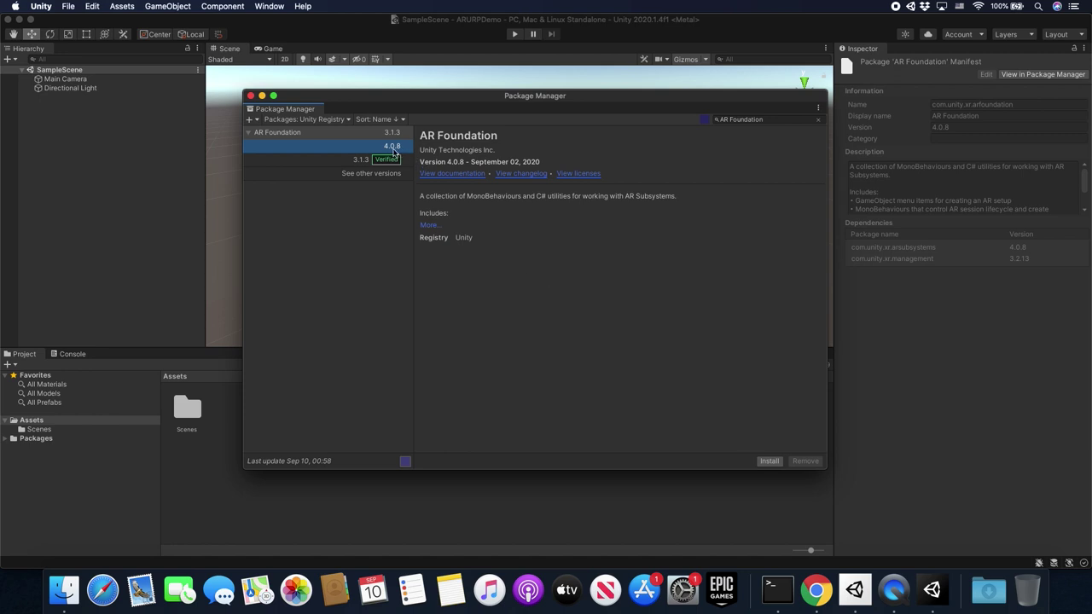
left_click(768, 460)
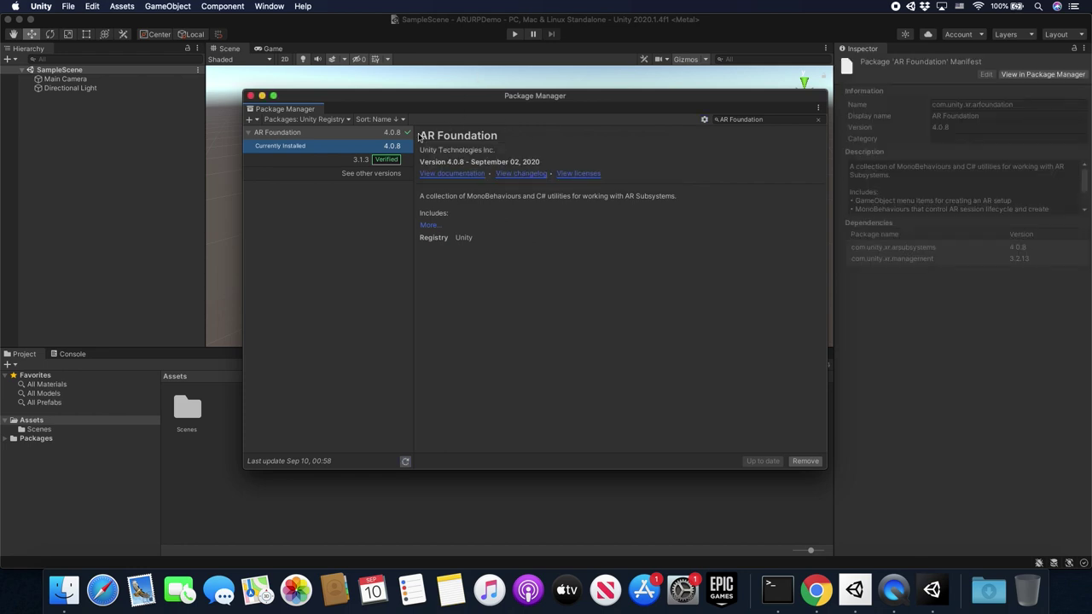
Search the packages for ARKit and install version 4.0.8 of the ARKit XR Plugin.
left_click(740, 120)
left_click(768, 120)
key("super+a")
type("ARKit")
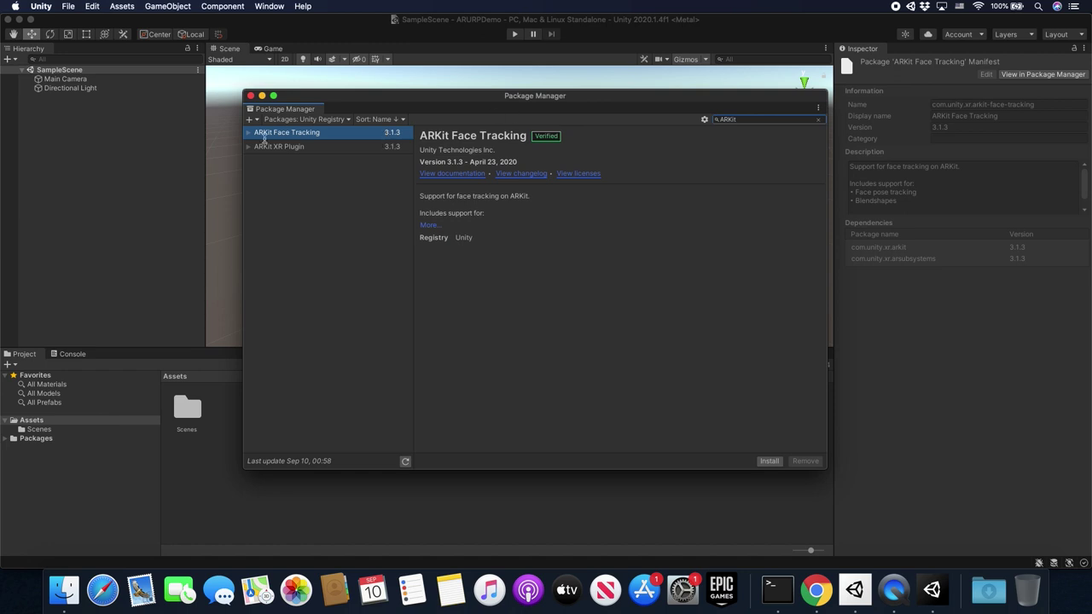
left_click(285, 149)
left_click(248, 147)
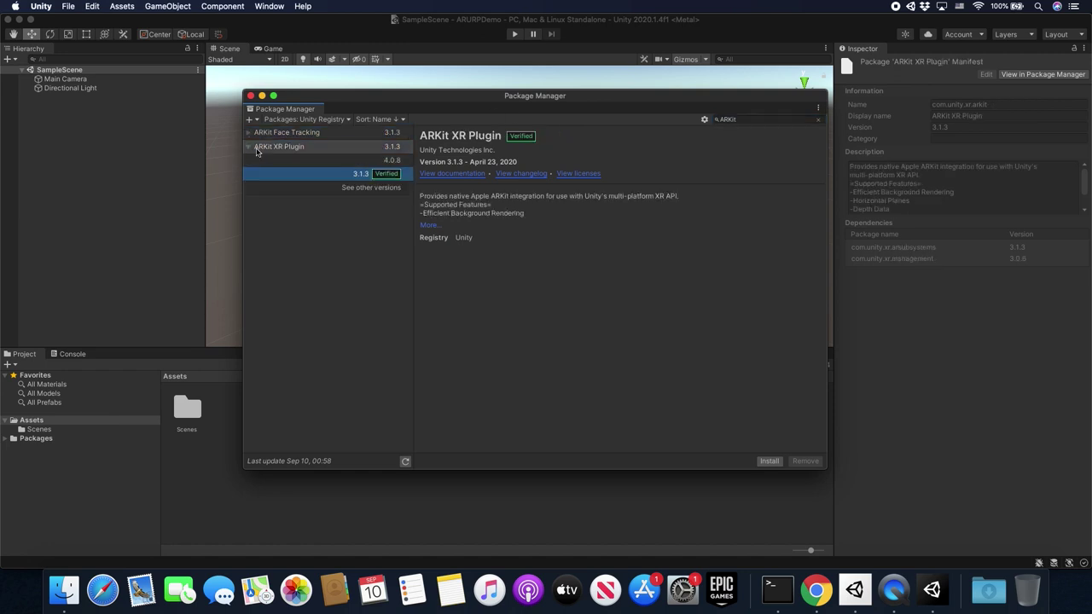
left_click(394, 162)
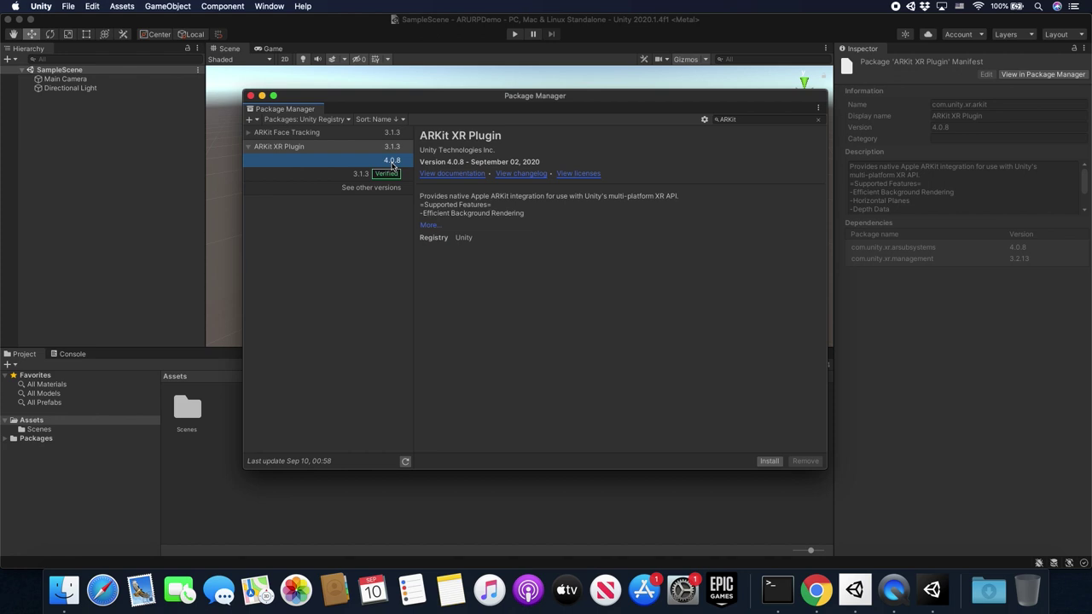
left_click(766, 461)
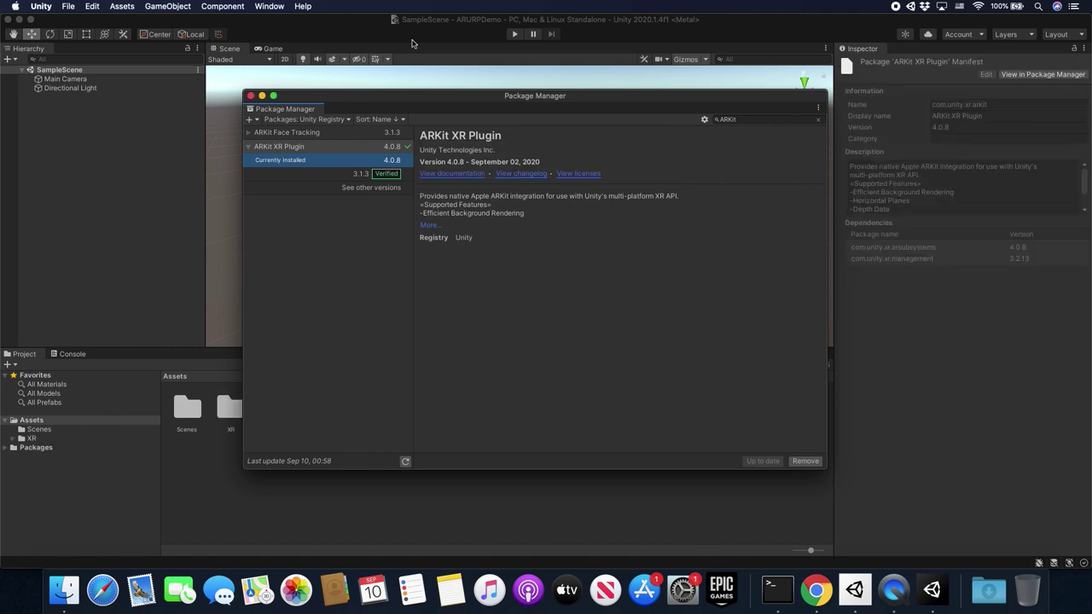
Search the packages for Universal, install Universal RP version 8.2.0 and close the Package Manager.
left_click(742, 120)
double_click(745, 119)
type("URP")
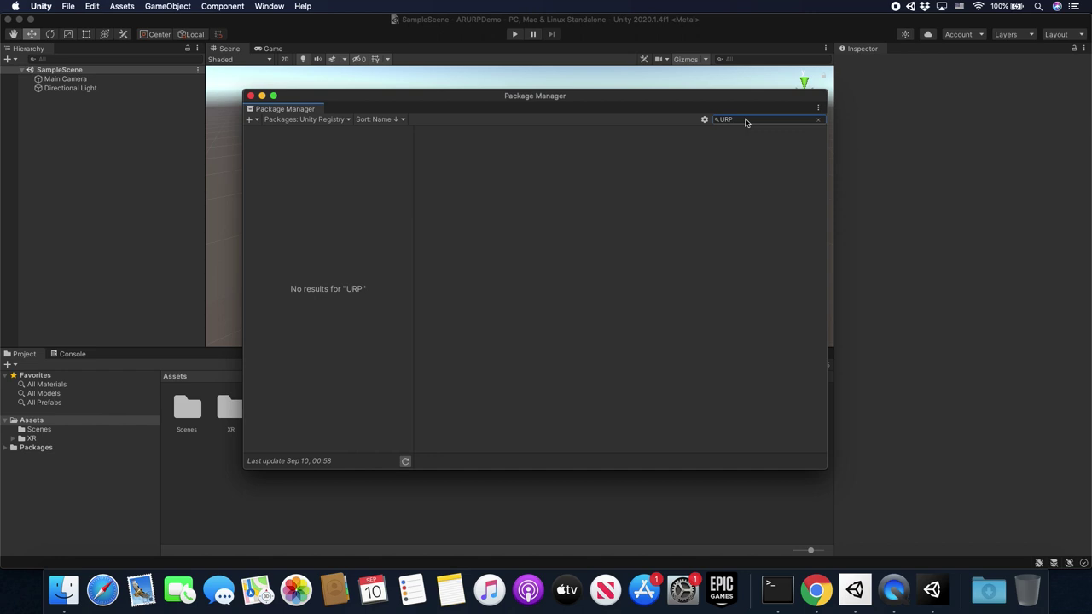
type("Universal")
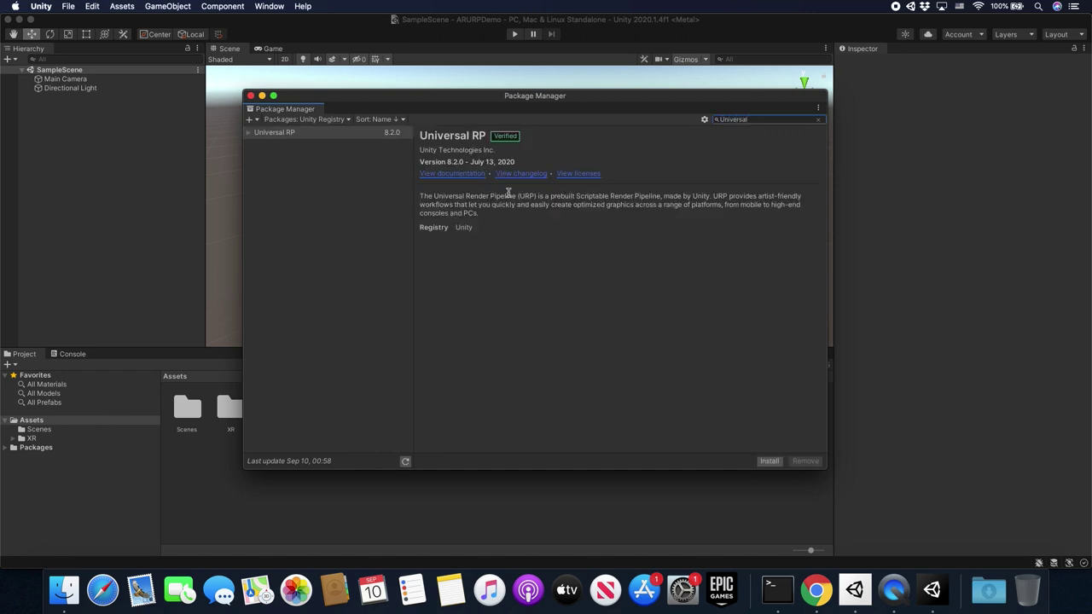
left_click(248, 135)
left_click(248, 135)
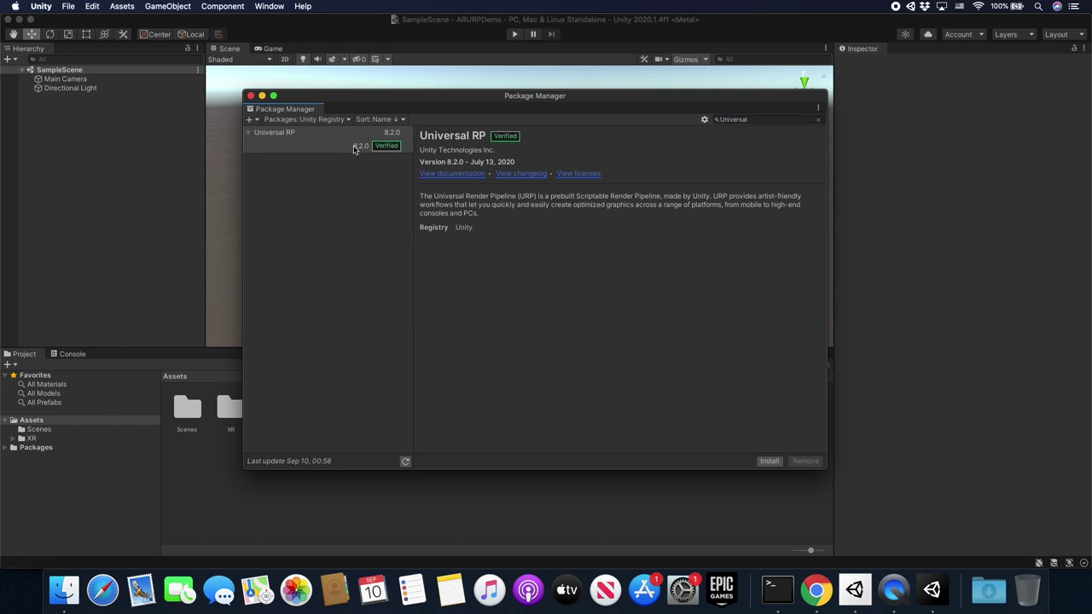
left_click(769, 461)
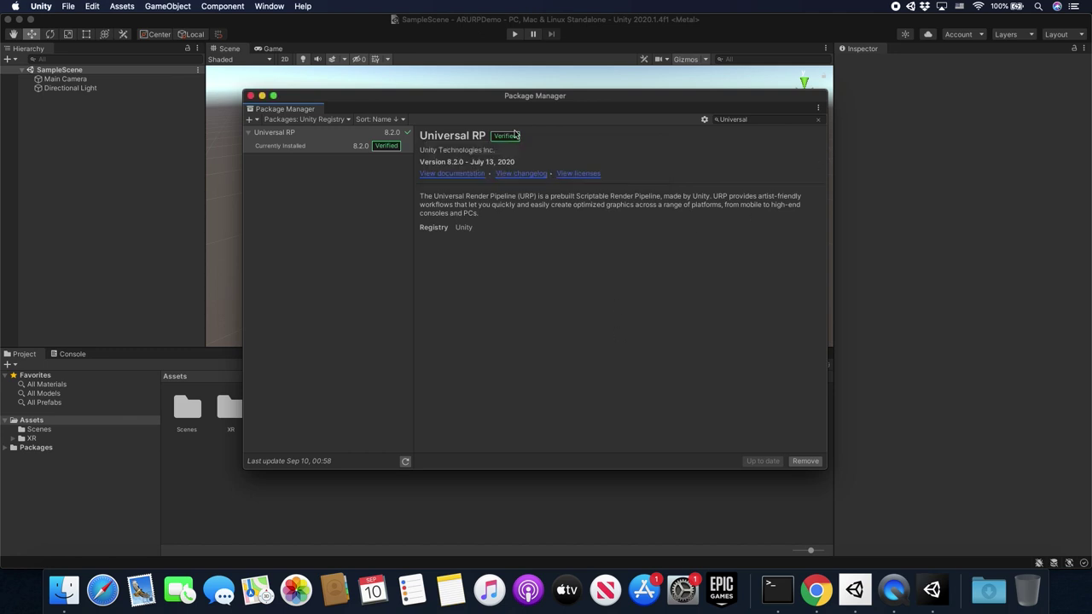
left_click(252, 96)
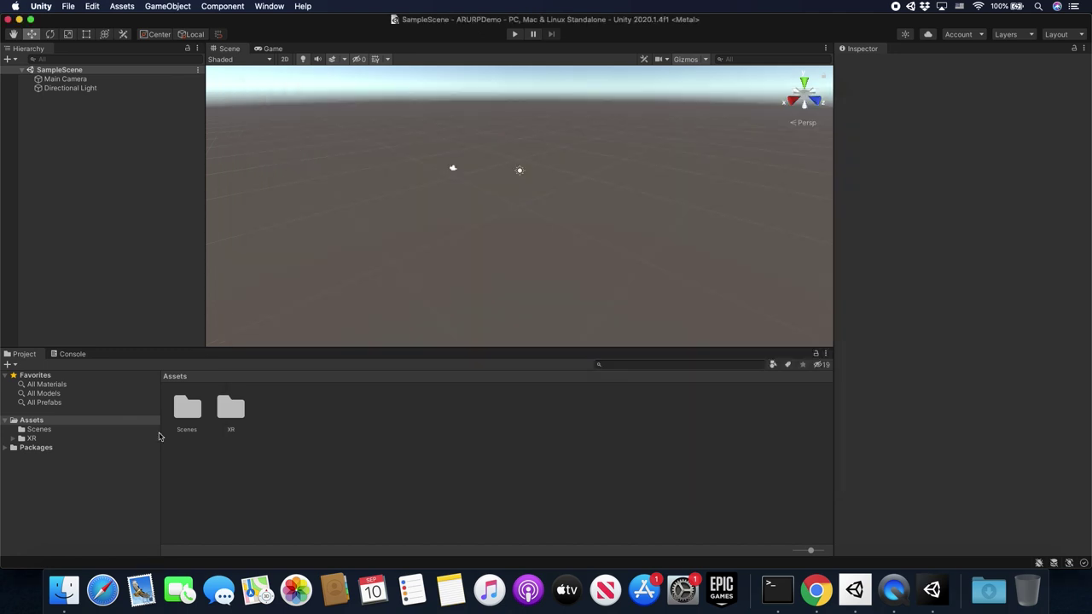
Create a folder named Rendering in the project's Assets.
right_click(97, 427)
mouse_move(131, 267)
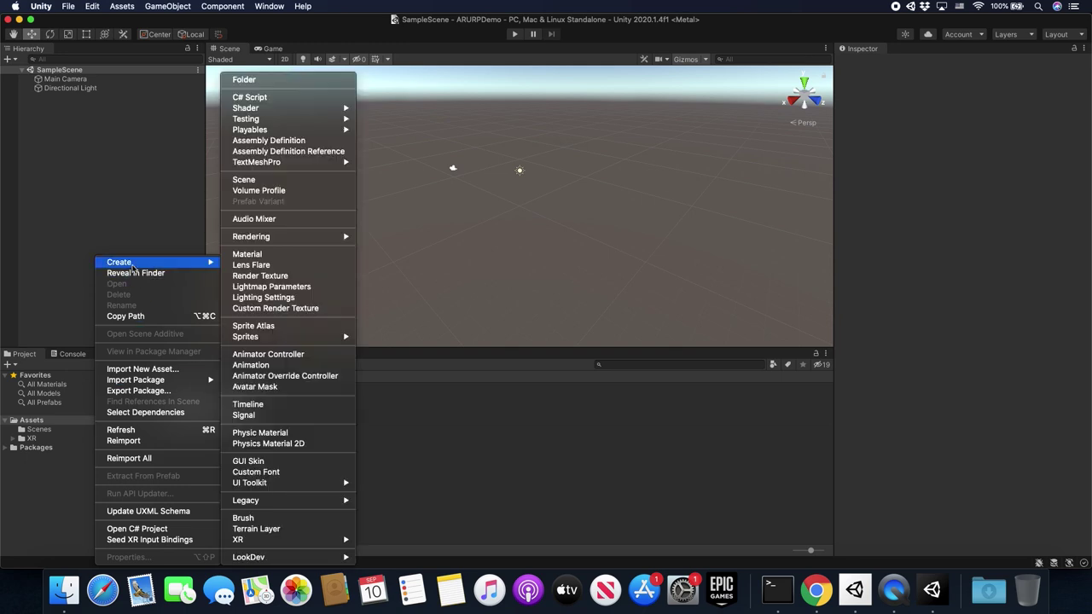
left_click(268, 86)
type("Rendering")
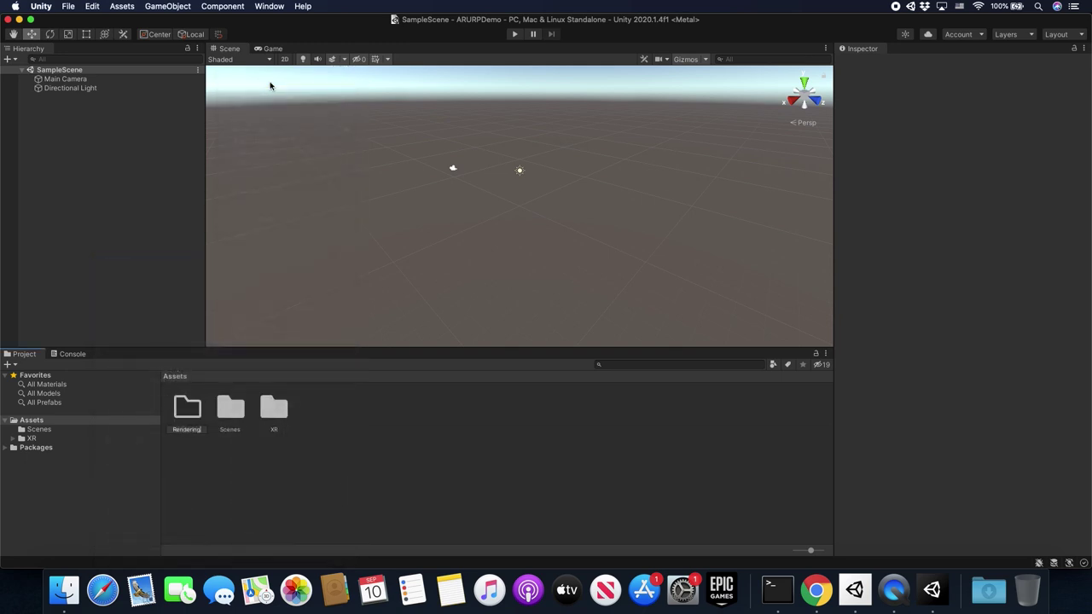
key("Return")
Create a Universal Render Pipeline asset with Forward Renderer inside the Rendering folder, keeping its default name.
double_click(188, 409)
right_click(188, 413)
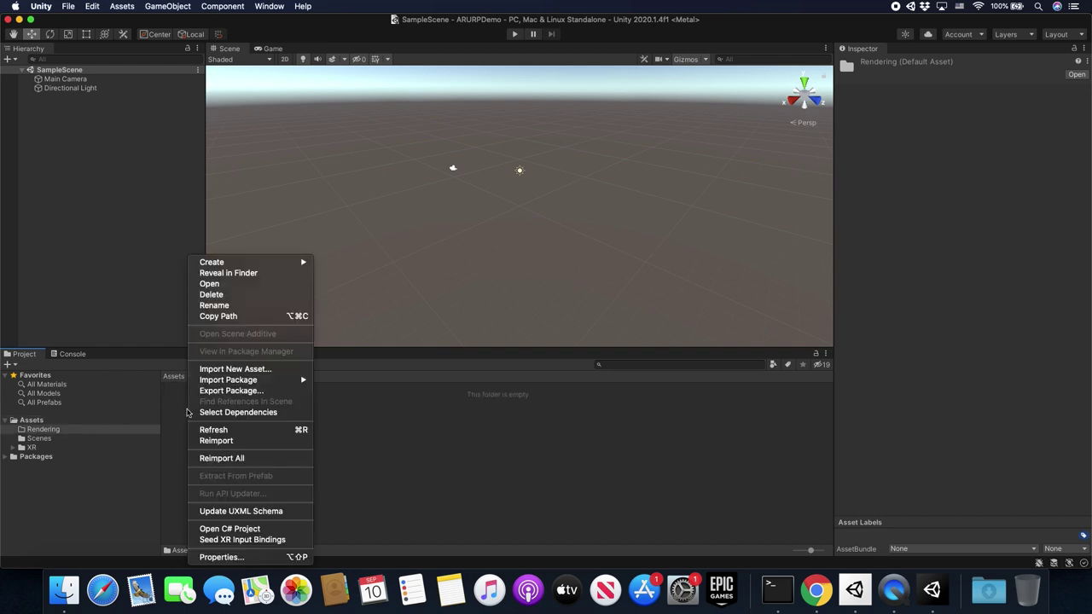
mouse_move(236, 265)
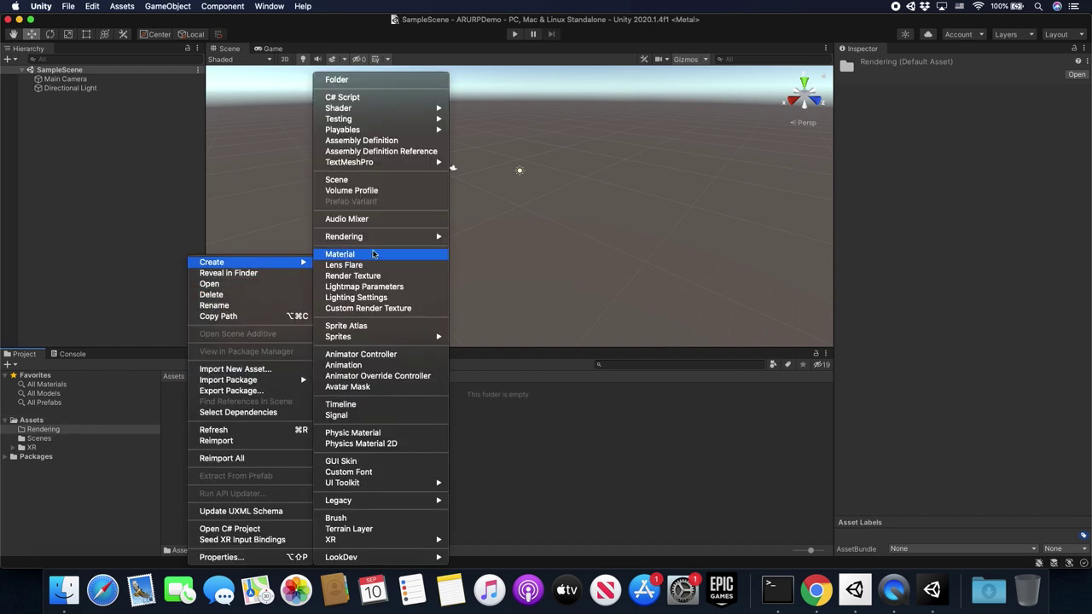
mouse_move(369, 238)
mouse_move(485, 240)
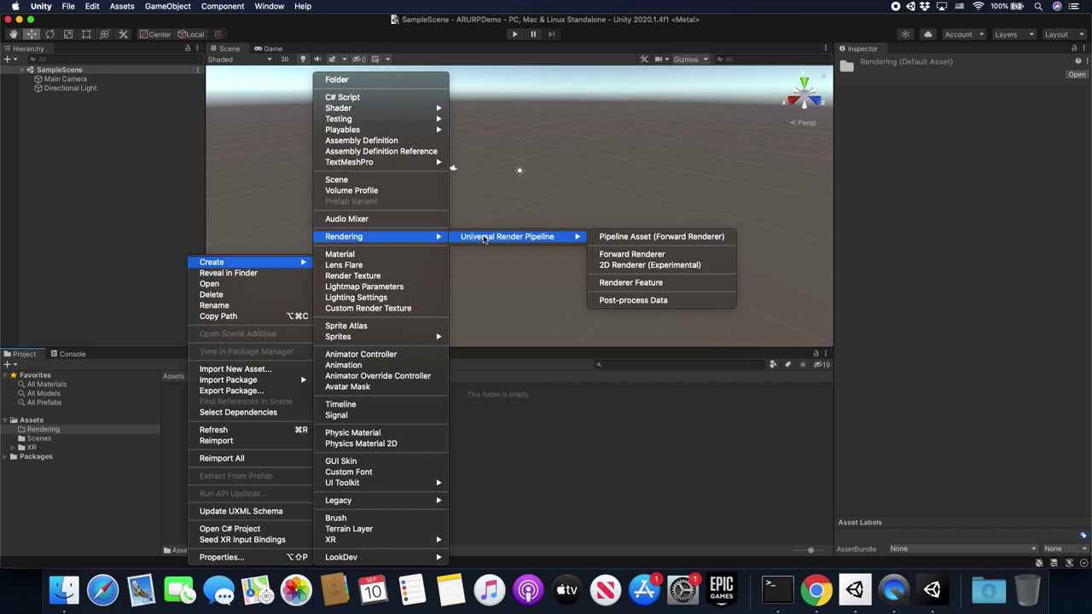
left_click(614, 238)
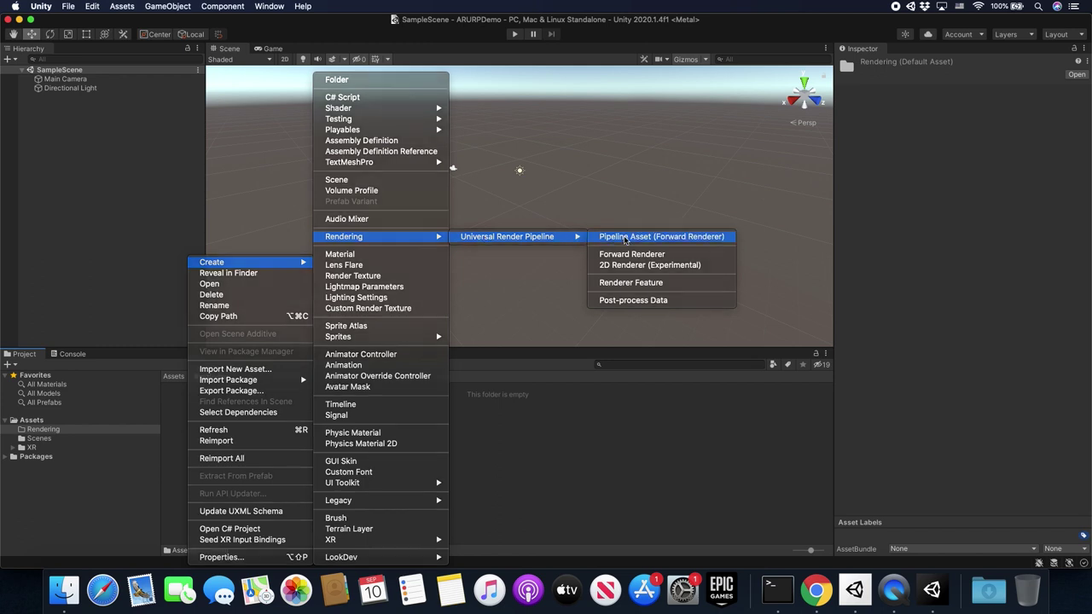
key("Return")
Add the AR Background Renderer Feature to the pipeline's forward renderer asset and save the project.
left_click(186, 414)
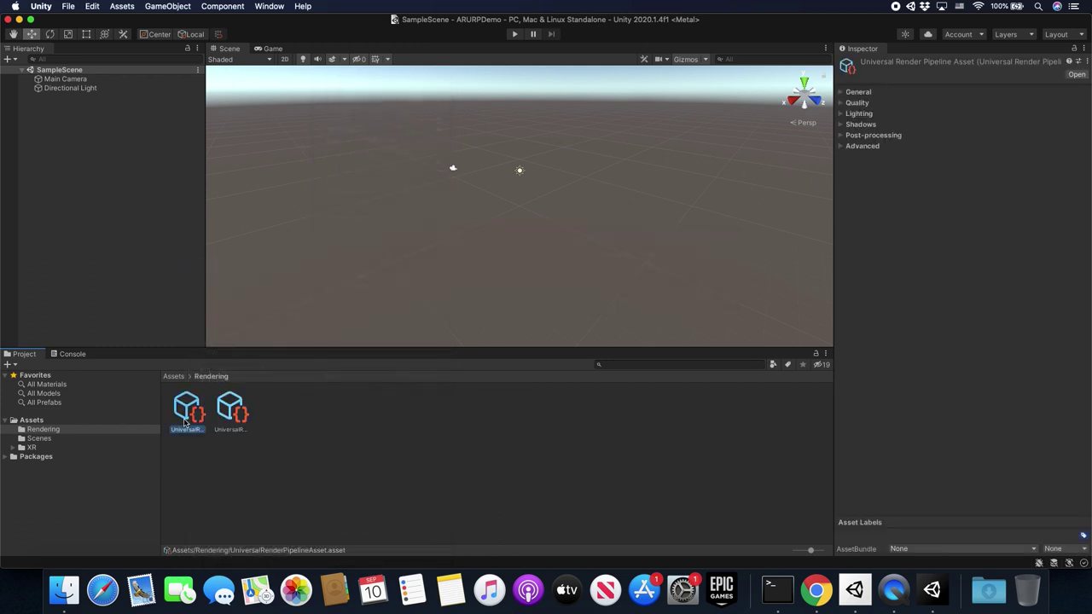
left_click(226, 418)
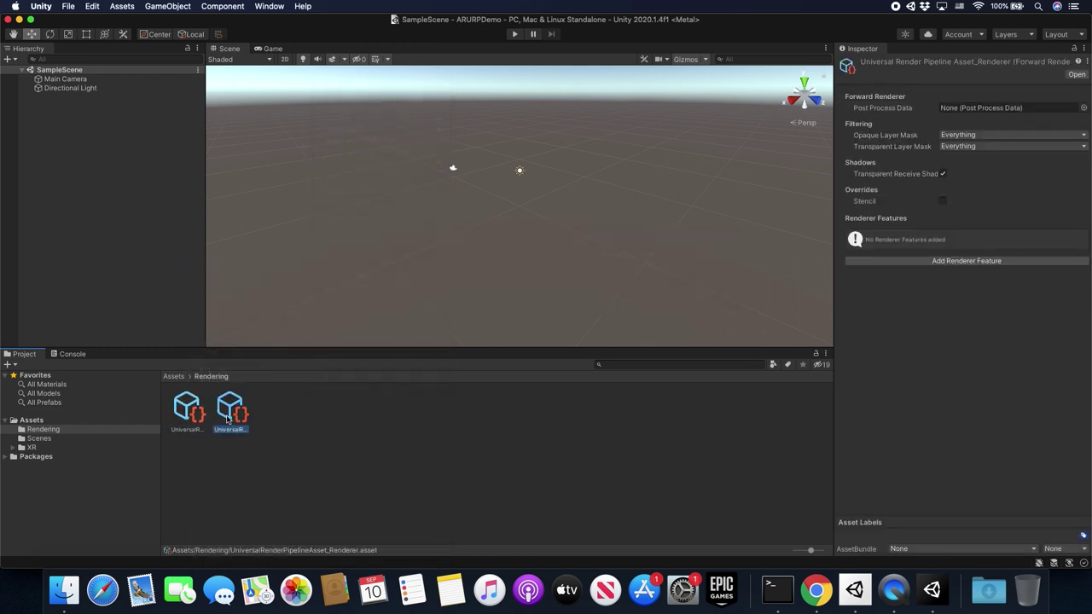
left_click(888, 262)
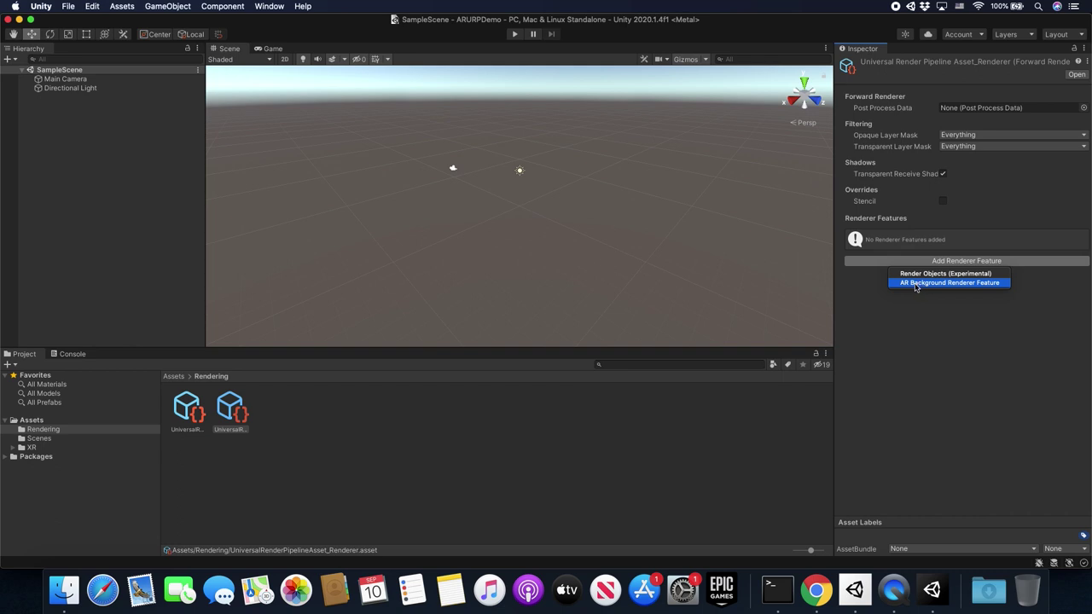
left_click(916, 285)
key("super+s")
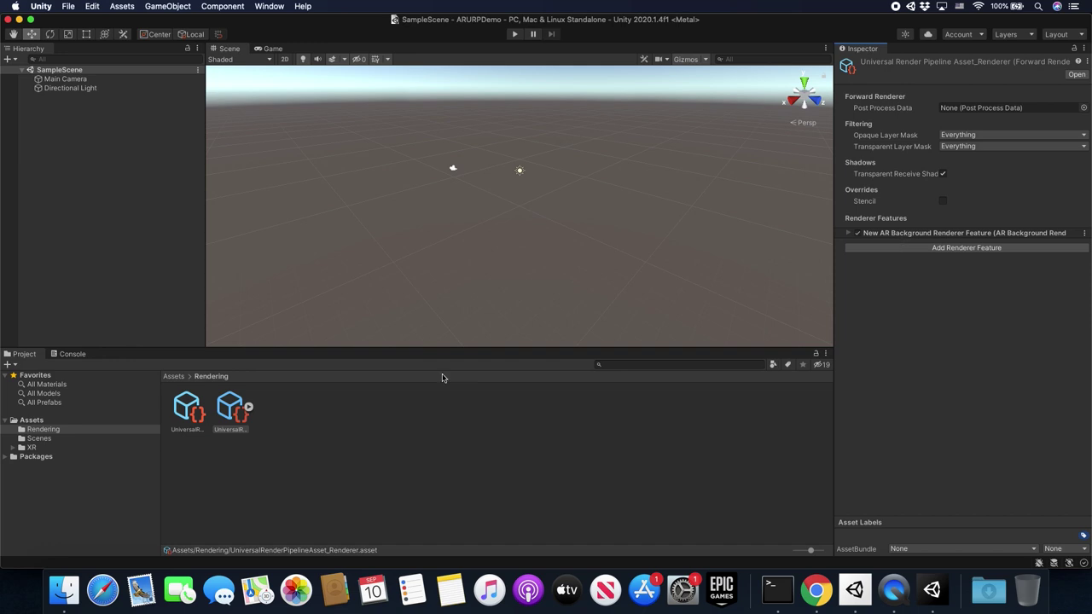
Assign UniversalRenderPipelineAsset as the scriptable render pipeline in the project's Graphics settings, view XR Plug-in Management and close the project settings.
left_click(91, 6)
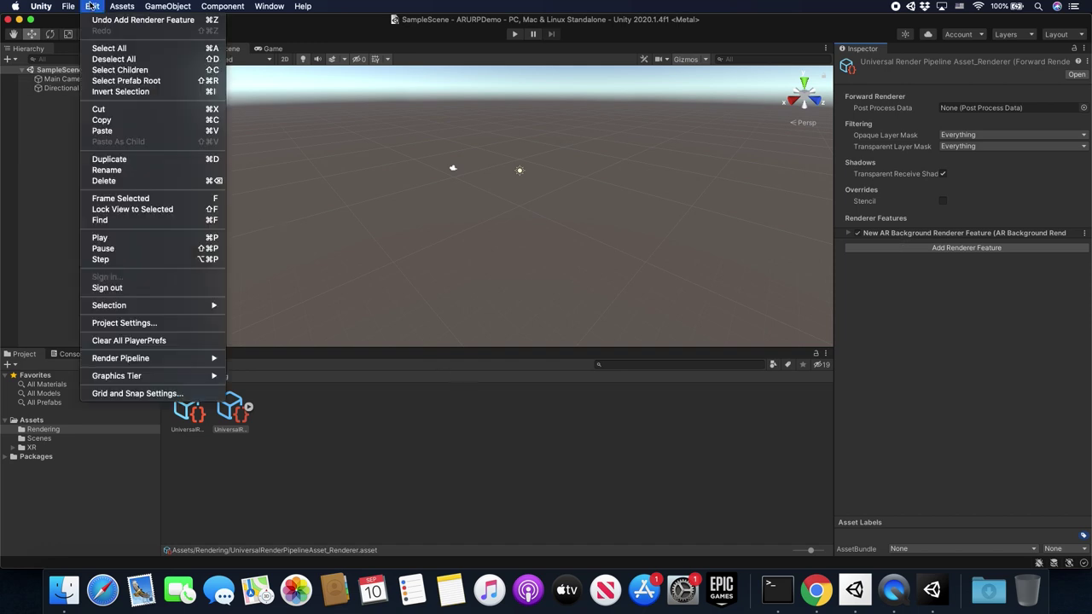
left_click(124, 322)
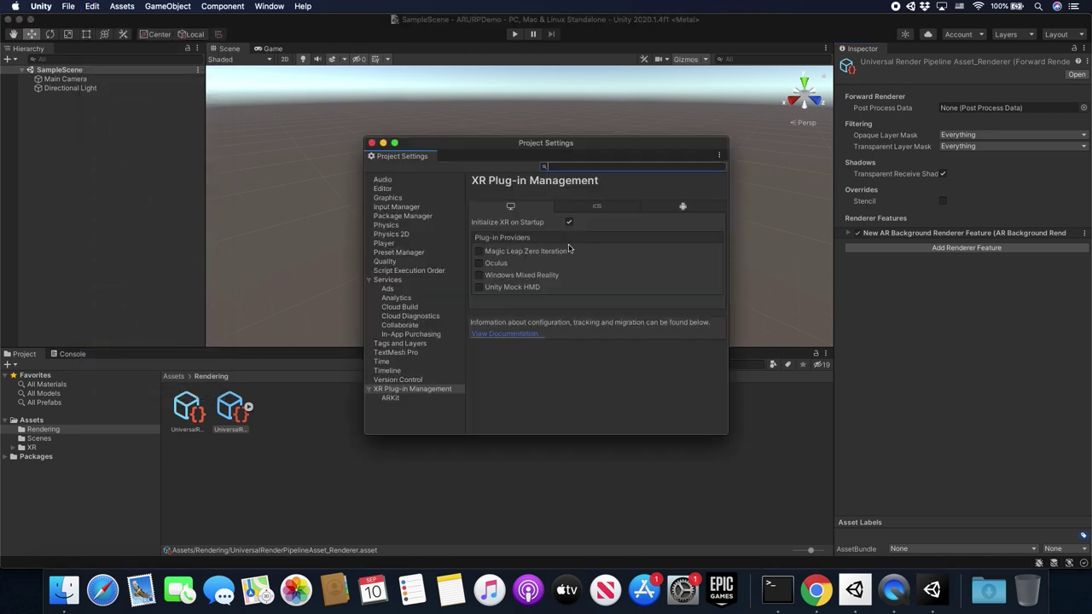
left_click_drag(629, 145, 452, 71)
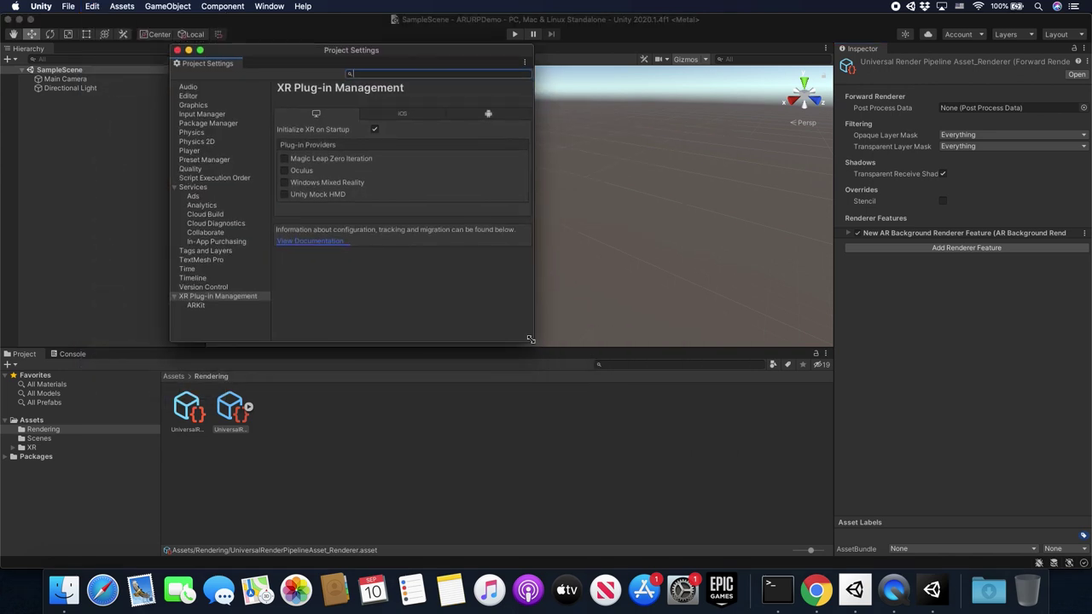
left_click_drag(531, 340, 857, 506)
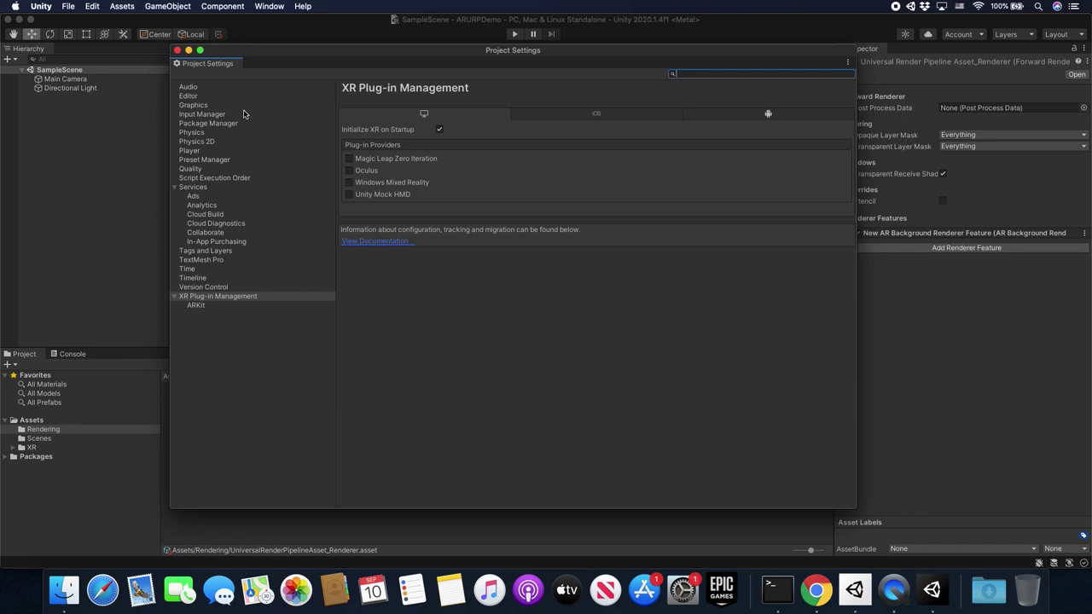
left_click(198, 106)
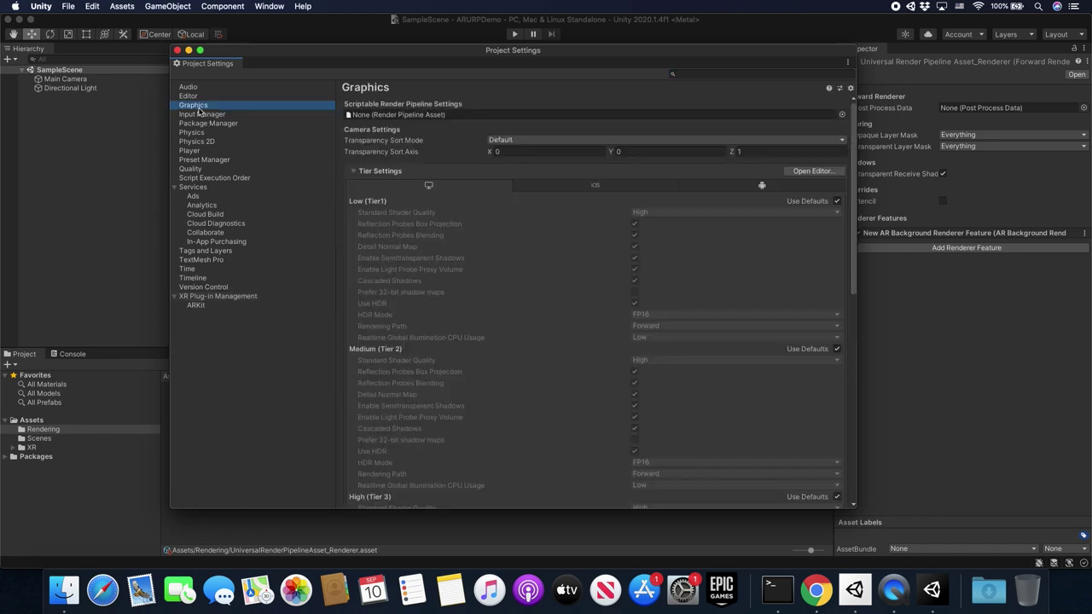
left_click(842, 115)
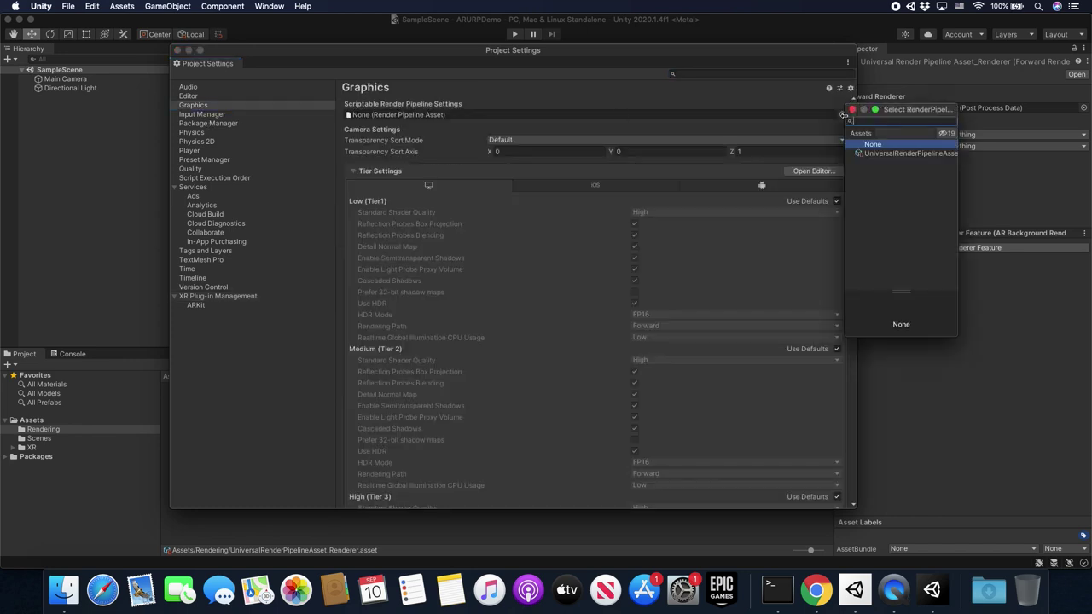
double_click(884, 156)
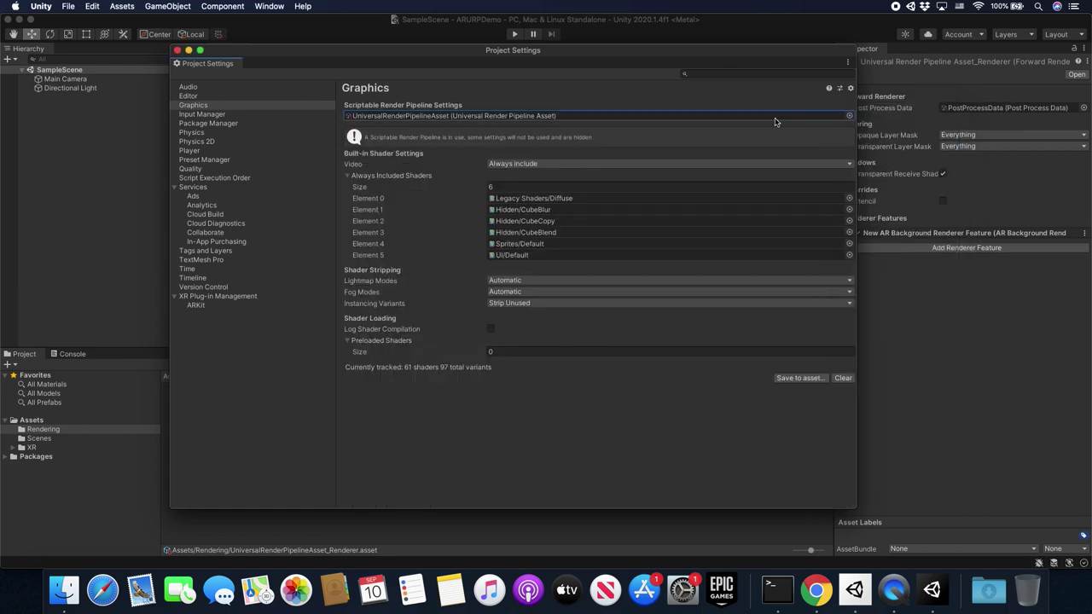
left_click(208, 304)
left_click(215, 297)
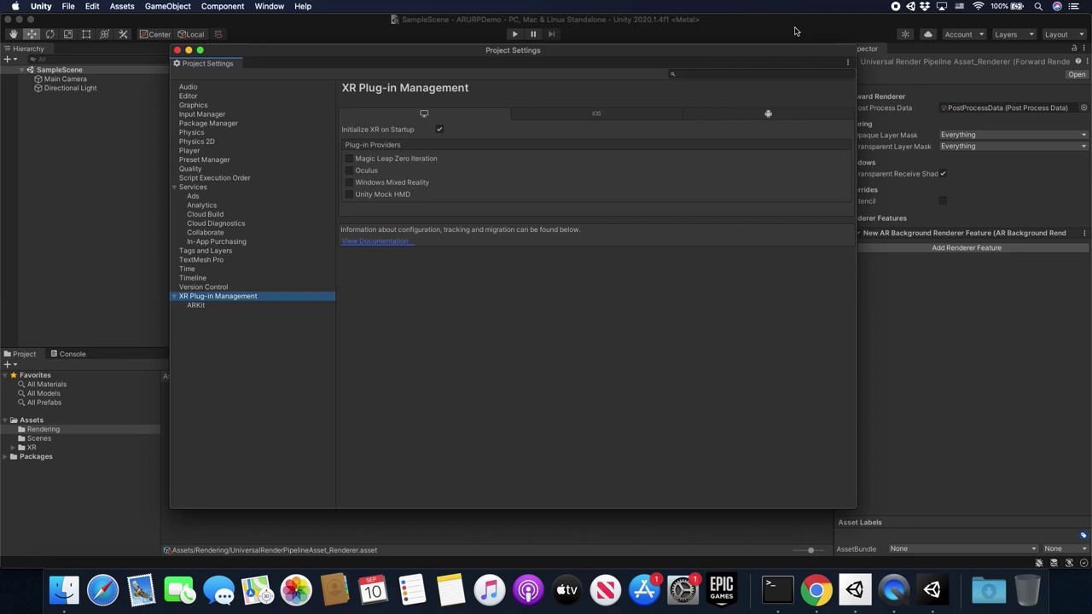
left_click(176, 51)
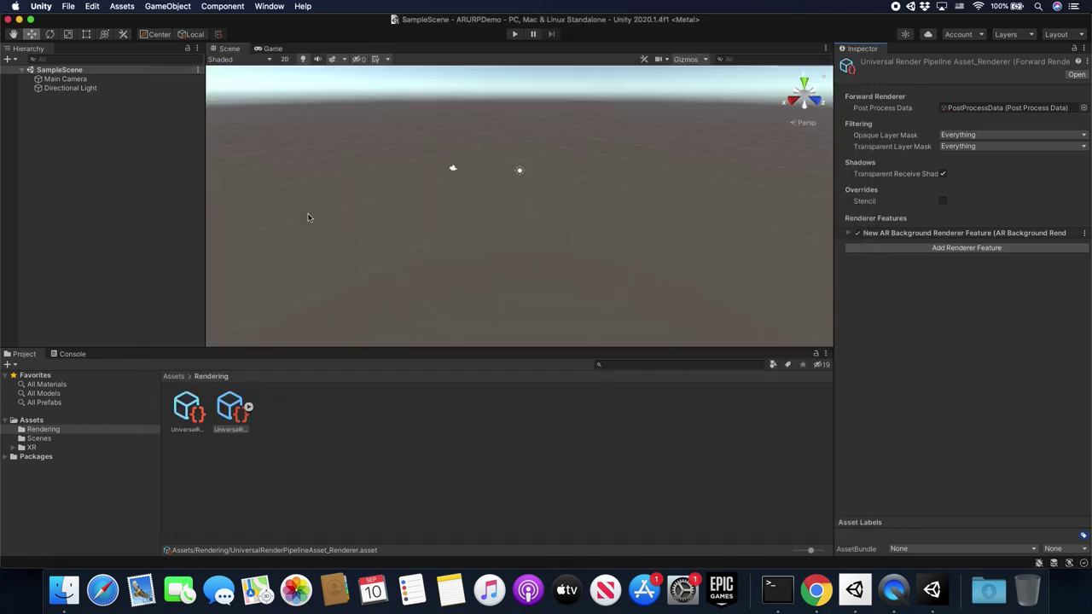
Switch the project's build platform to iOS in the build settings.
left_click(66, 8)
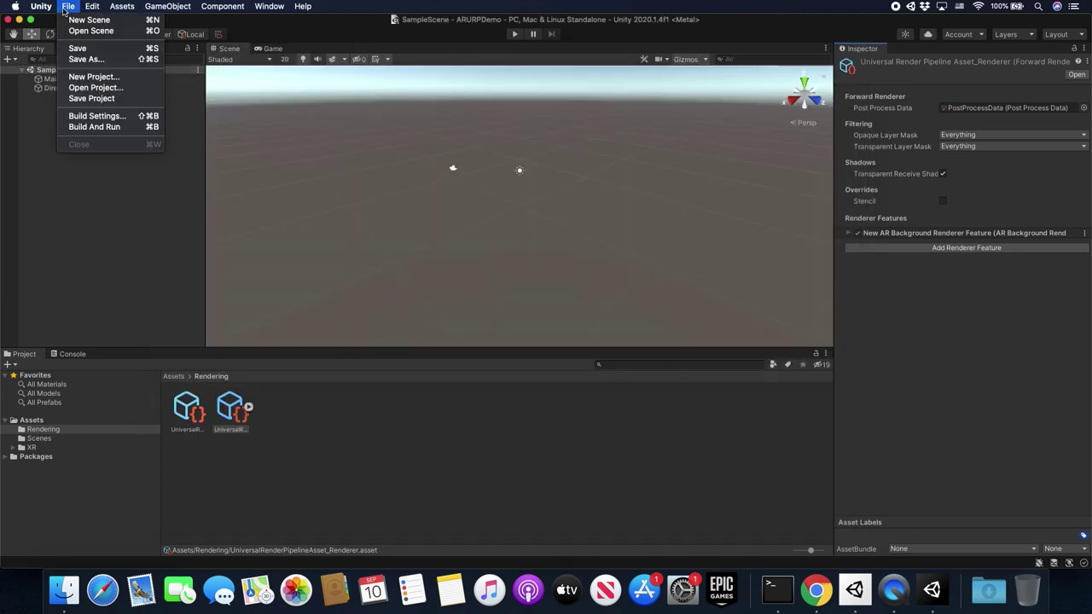
left_click(94, 117)
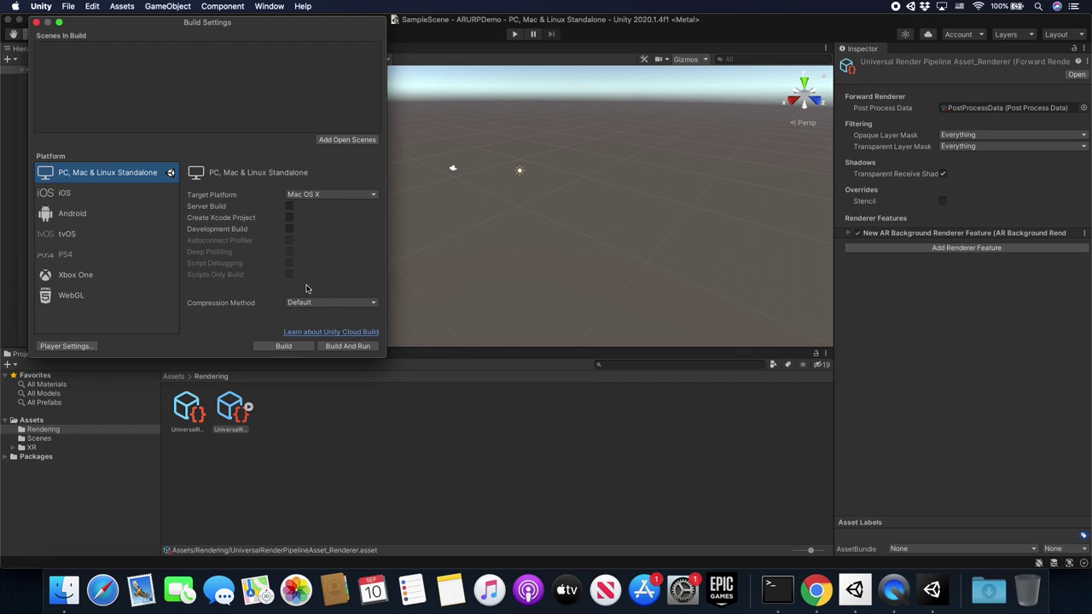
left_click(74, 199)
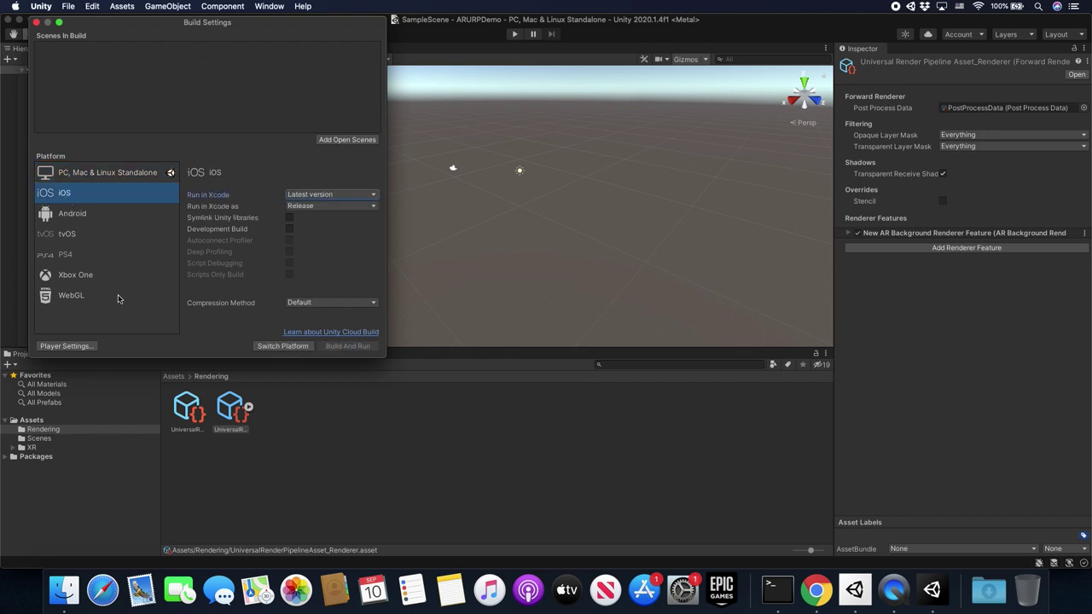
left_click(281, 346)
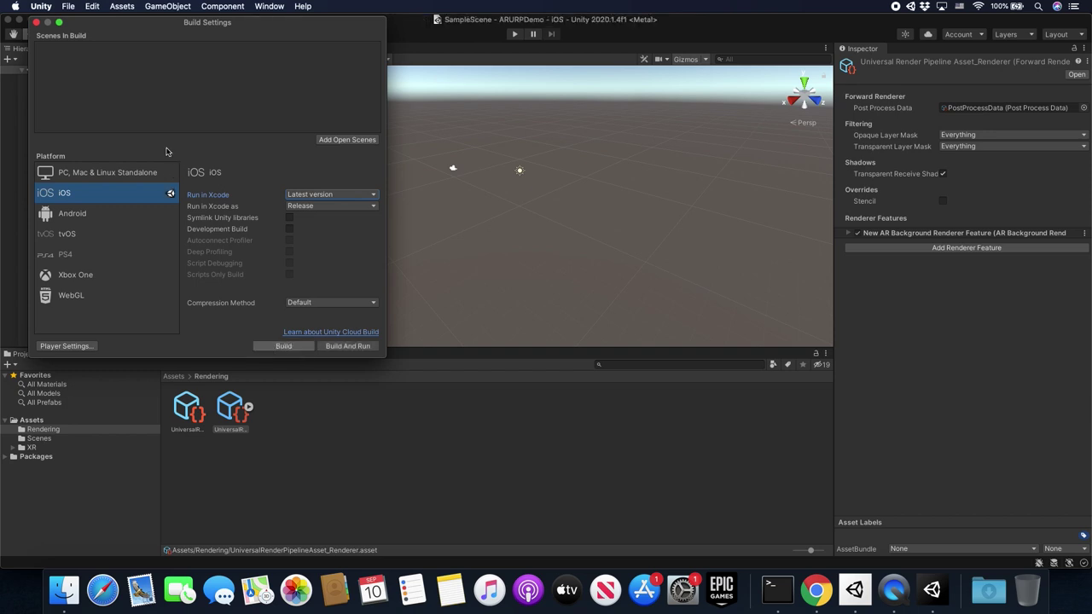
Bring up the player settings and add the open SampleScene to the scenes in the build, closing the build settings.
left_click(65, 347)
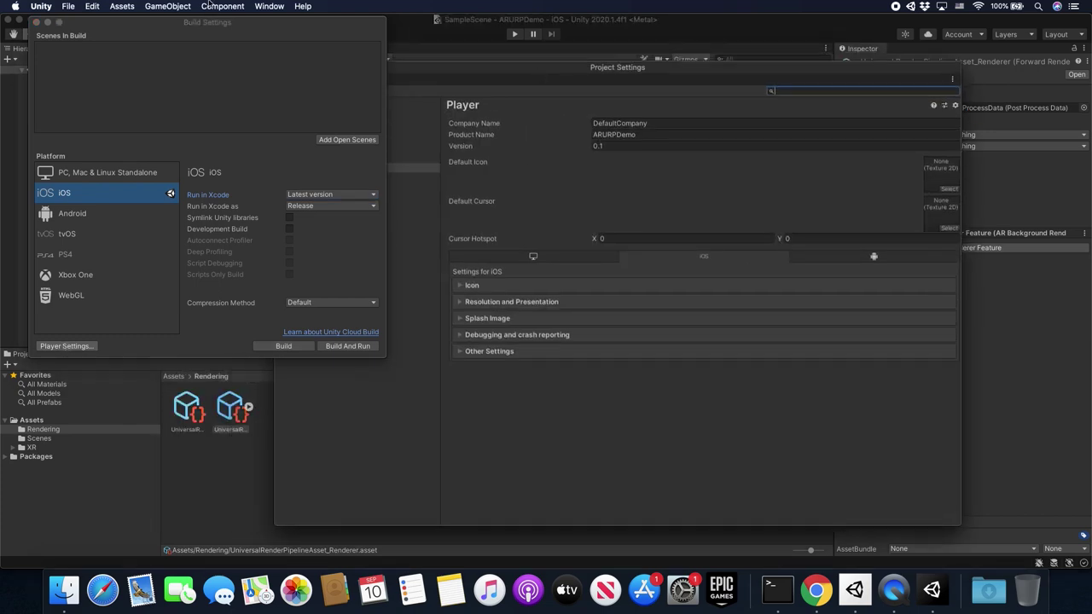
left_click(340, 141)
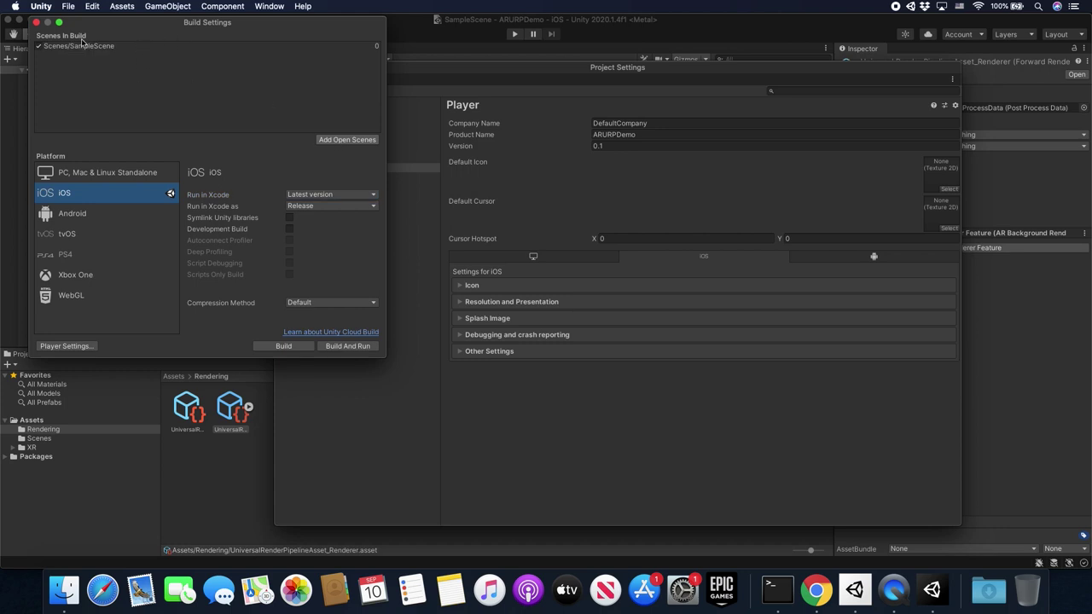
left_click(36, 22)
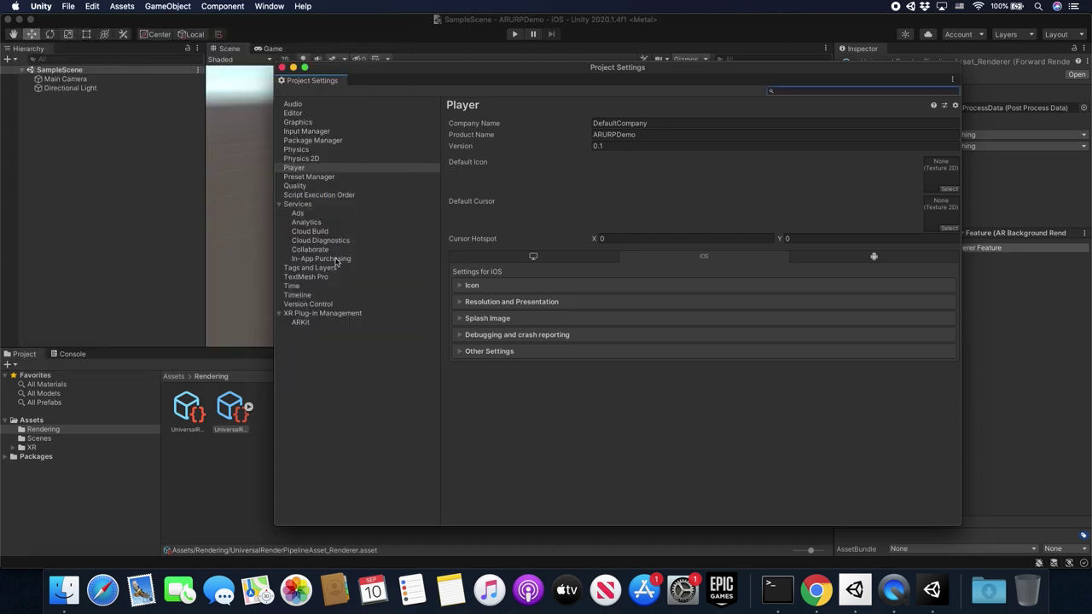
Enable ARKit as the iOS plug-in provider in XR Plug-in Management and check its ARKit requirement setting.
left_click(309, 314)
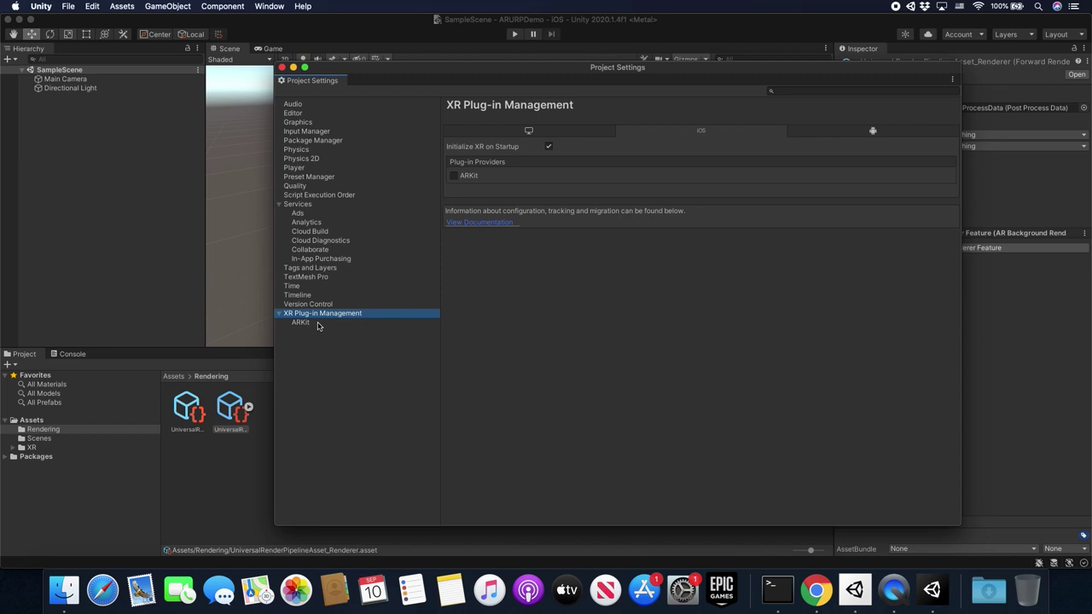
left_click(454, 176)
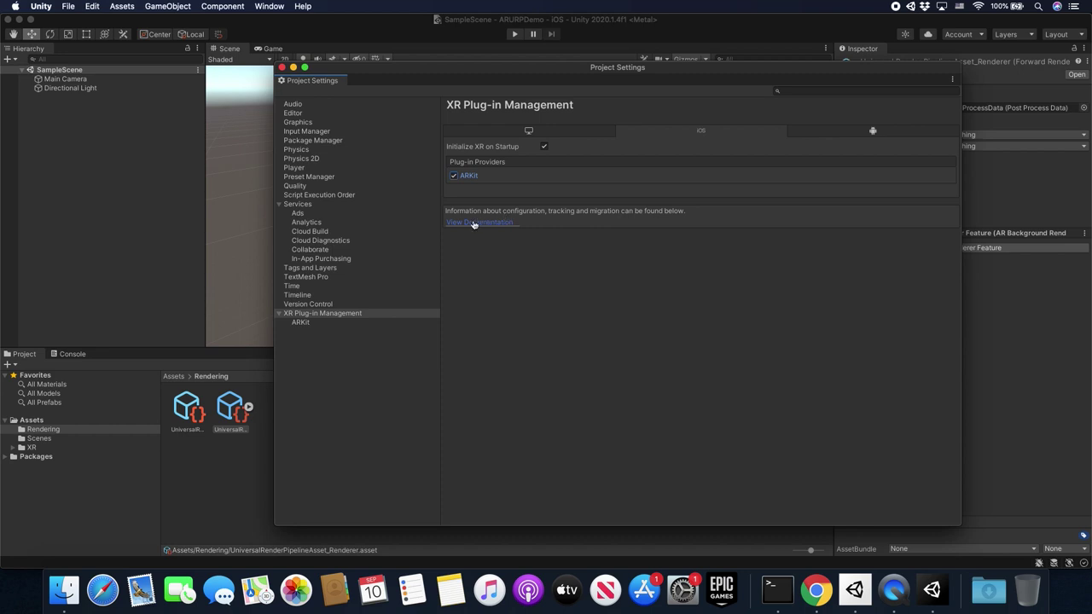
left_click(333, 324)
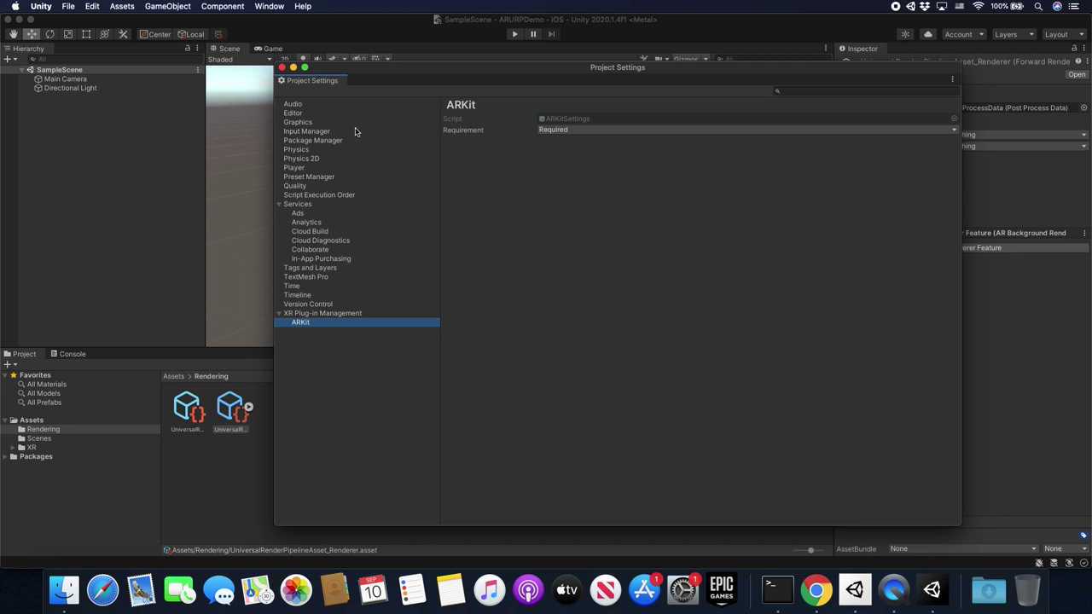
Enable Requires ARKit support in the Other Settings of the iOS player settings.
left_click(294, 167)
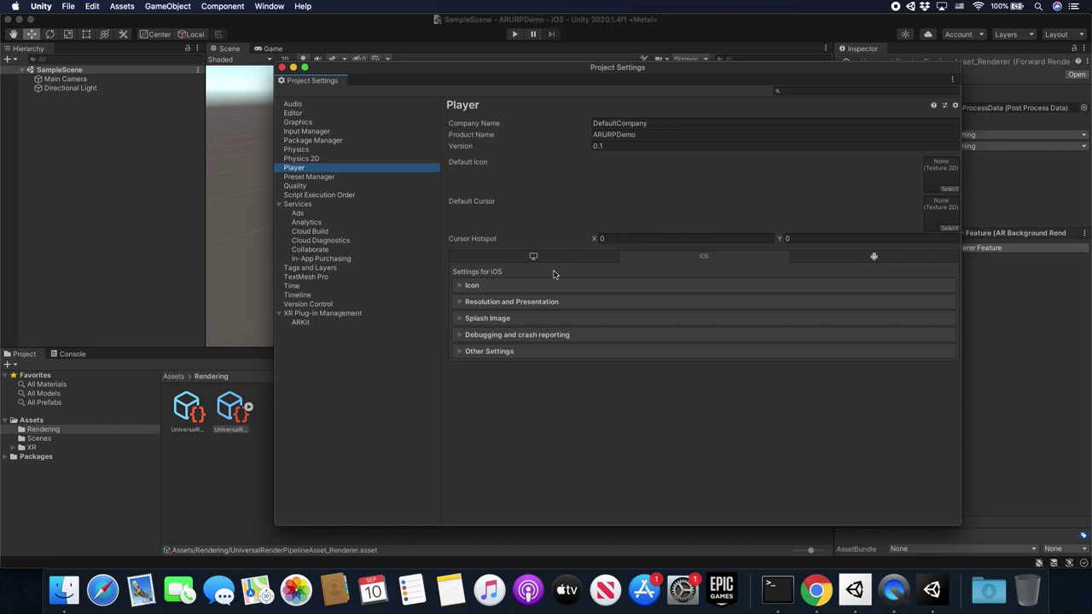
left_click(476, 350)
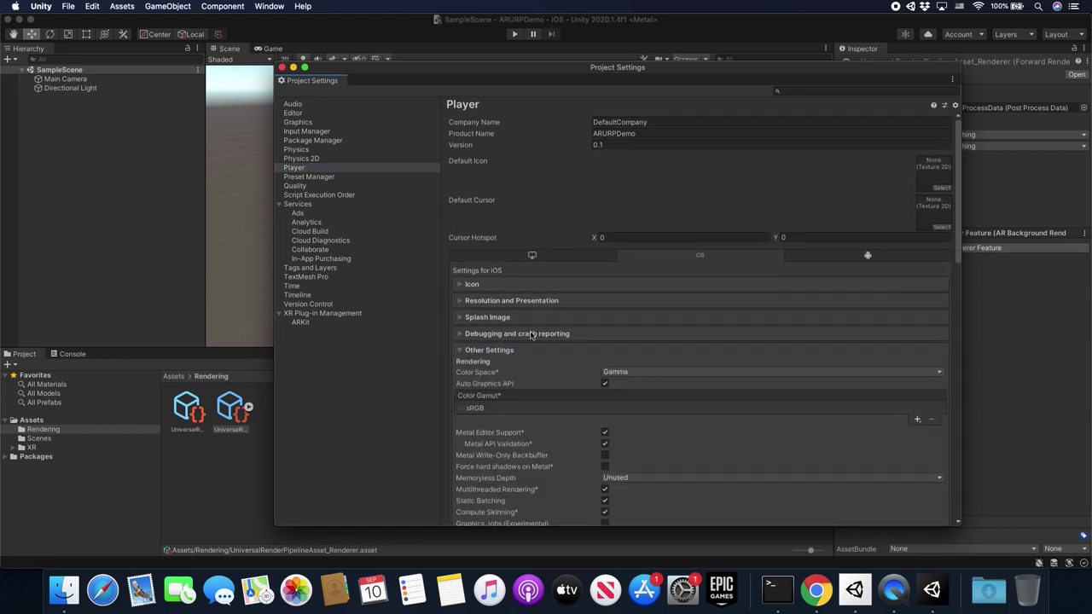
scroll(546, 422, "down", 10)
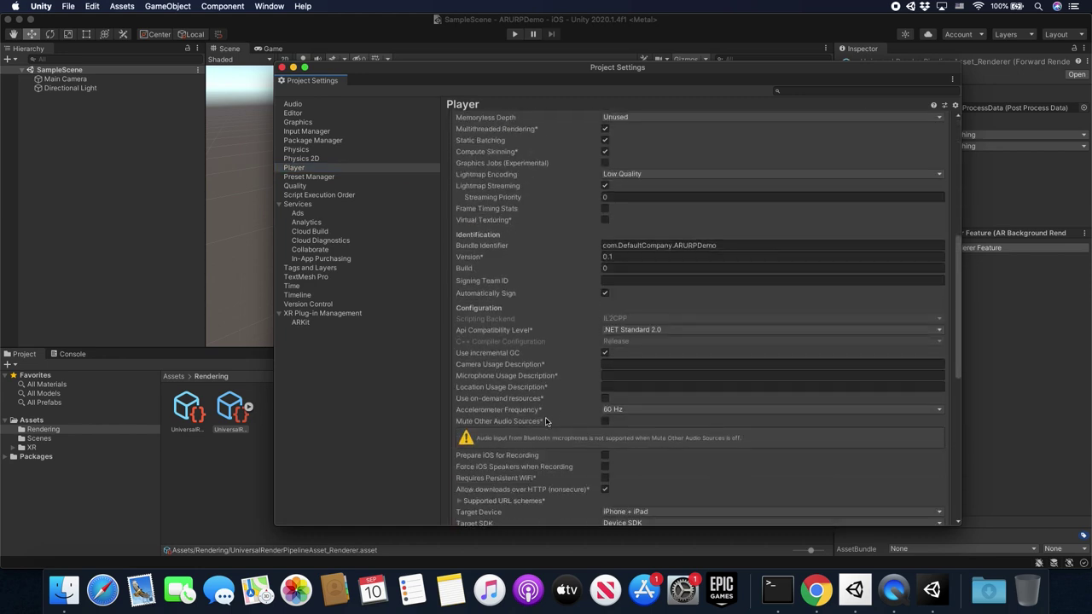
scroll(530, 387, "down", 5)
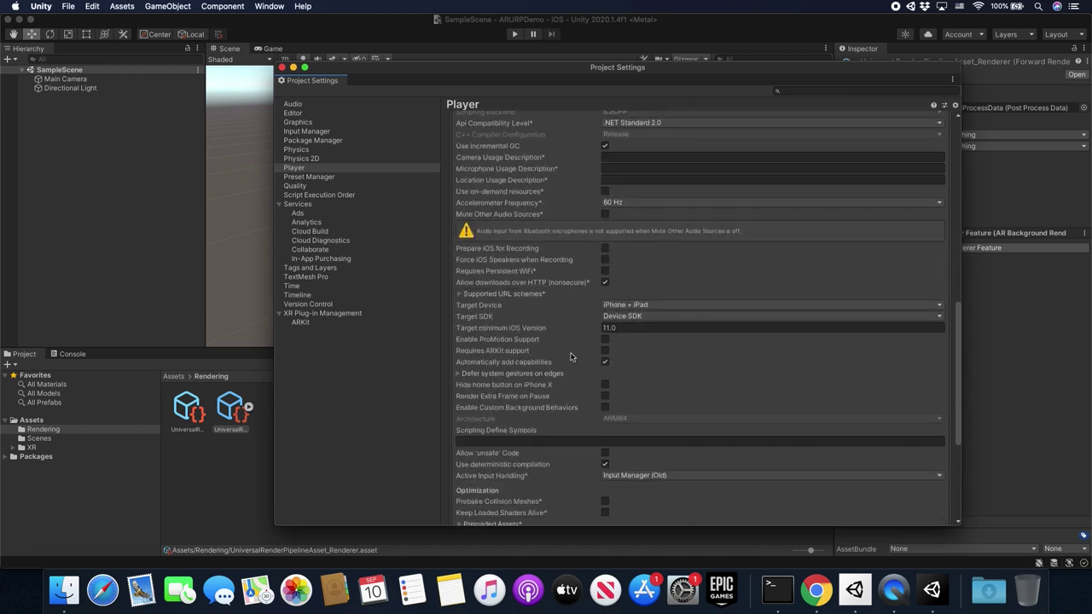
left_click(605, 351)
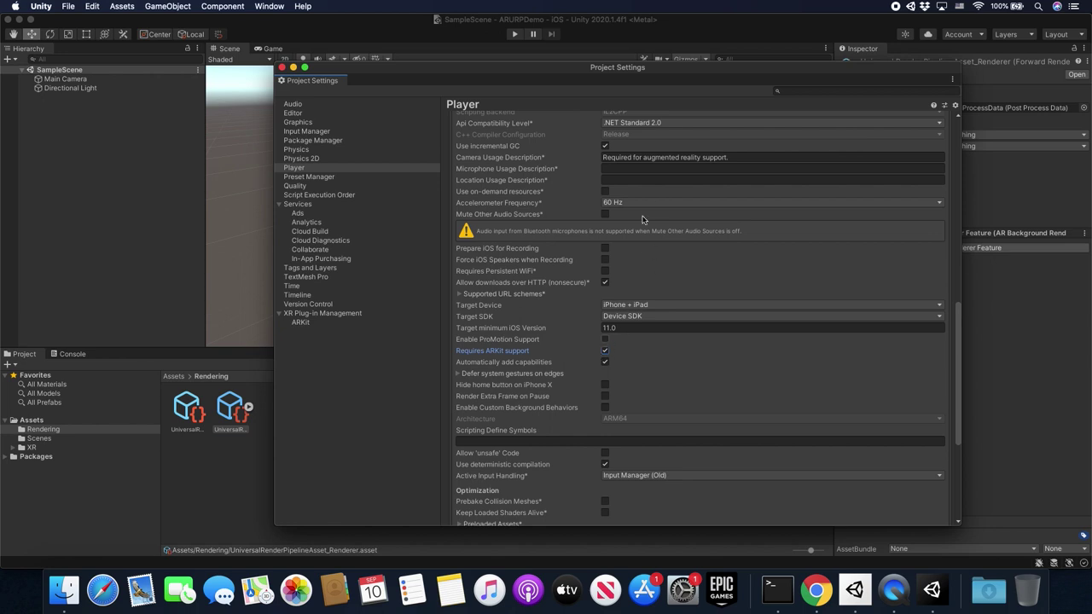
Review the camera usage description, the other iOS player settings, the XR plug-in provider and the Graphics pipeline asset, and close the project settings.
left_click_drag(604, 158, 745, 158)
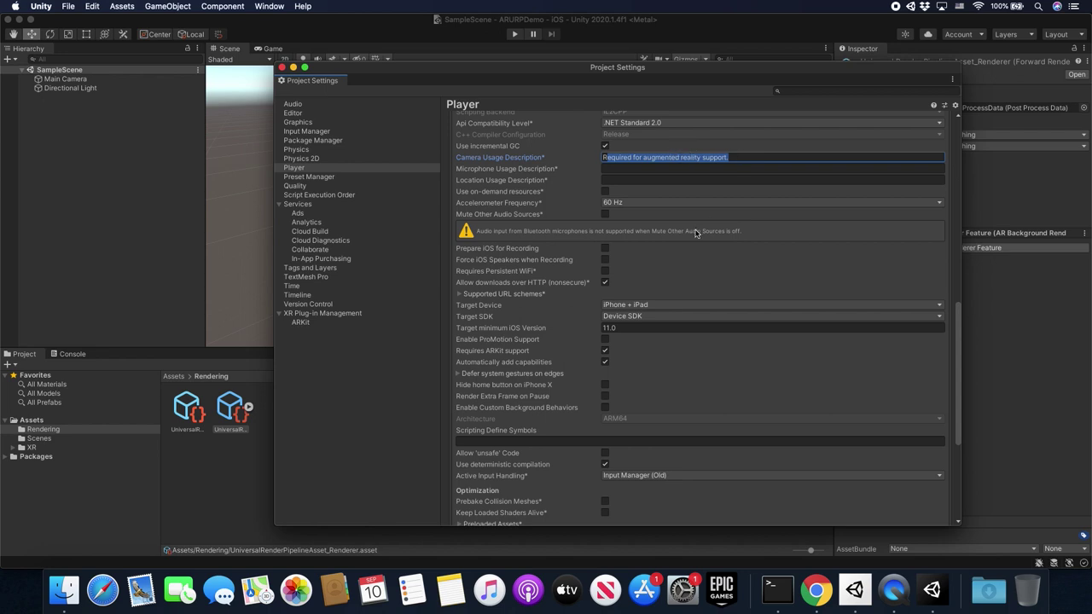
scroll(709, 378, "up", 8)
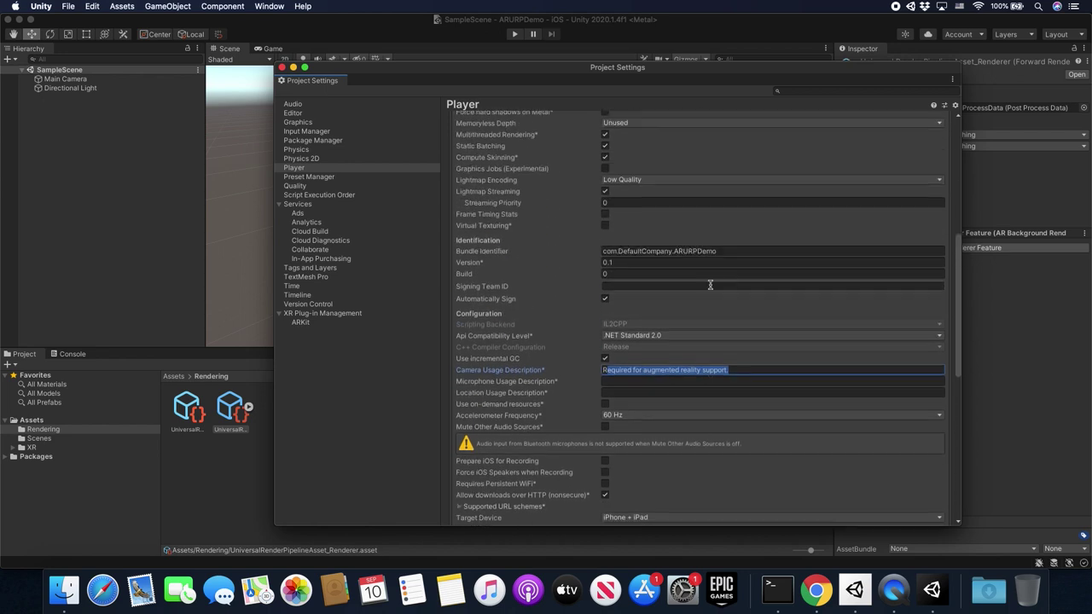
scroll(639, 367, "up", 7)
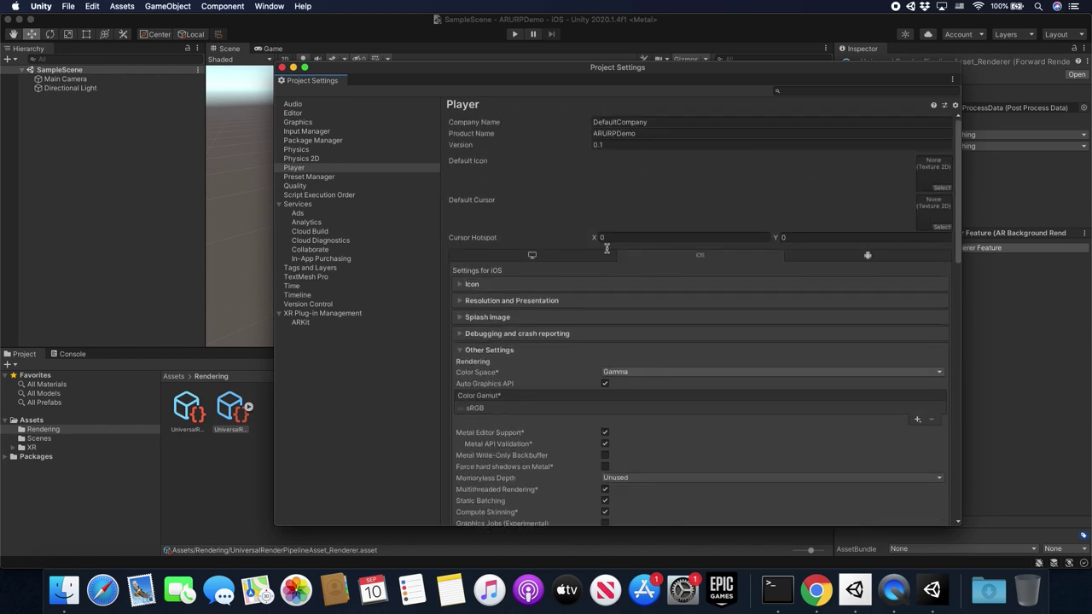
scroll(629, 443, "down", 15)
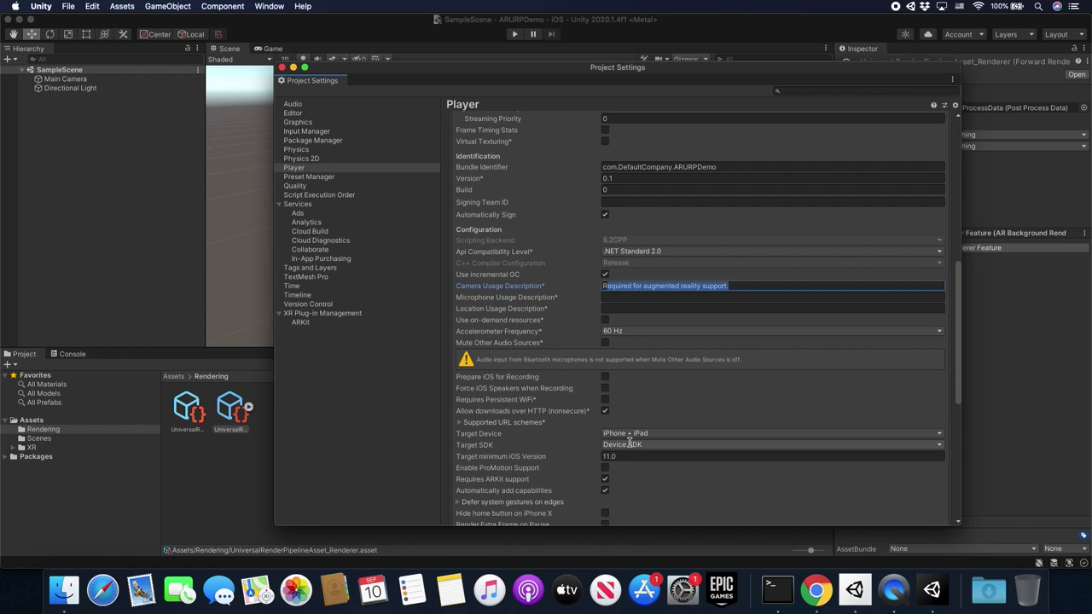
scroll(629, 442, "down", 5)
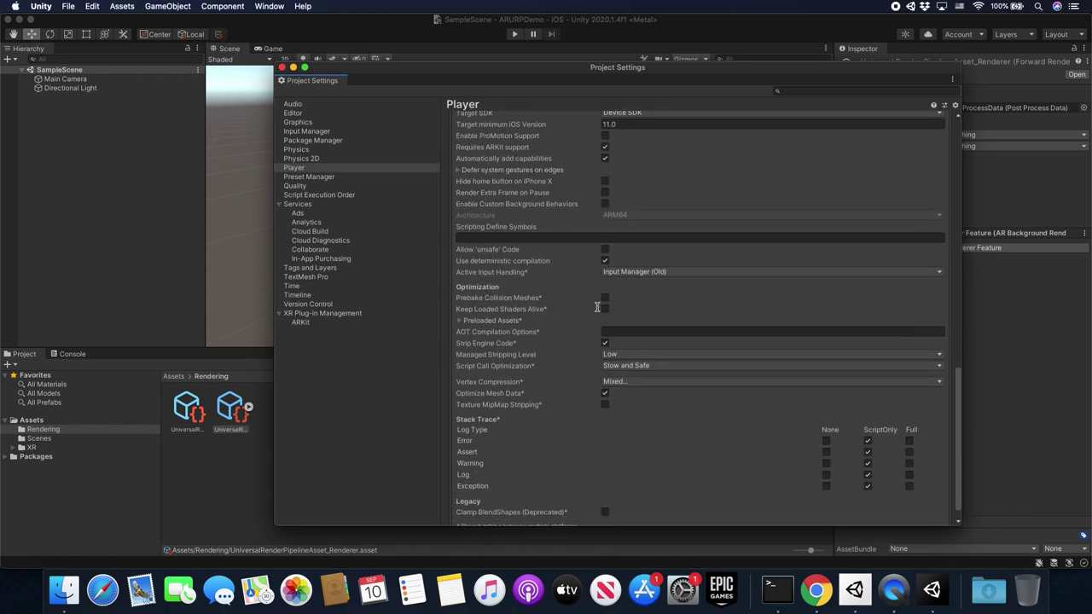
left_click(301, 315)
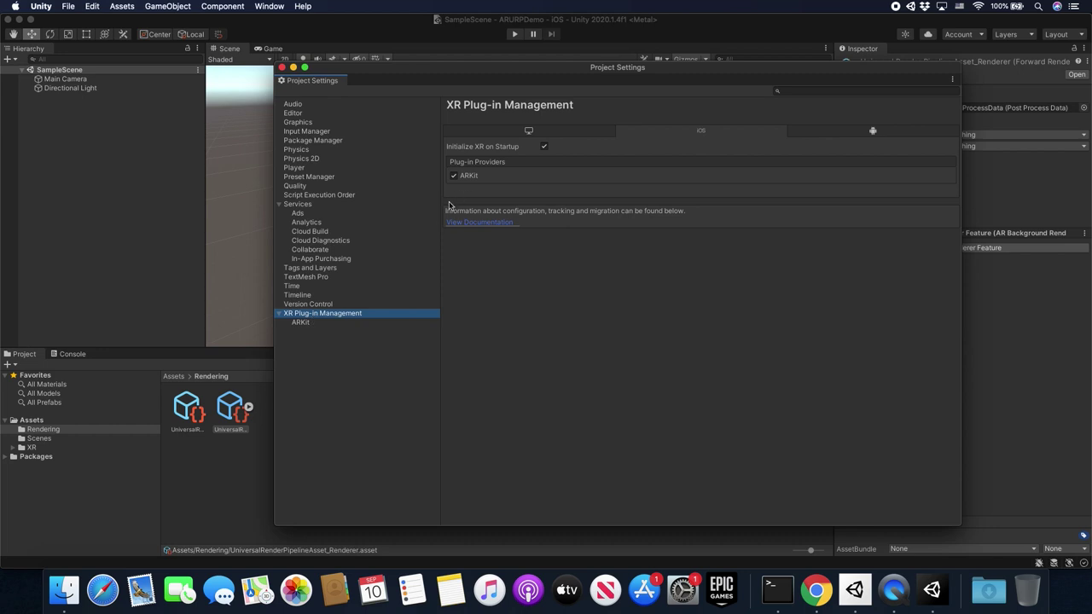
left_click(309, 124)
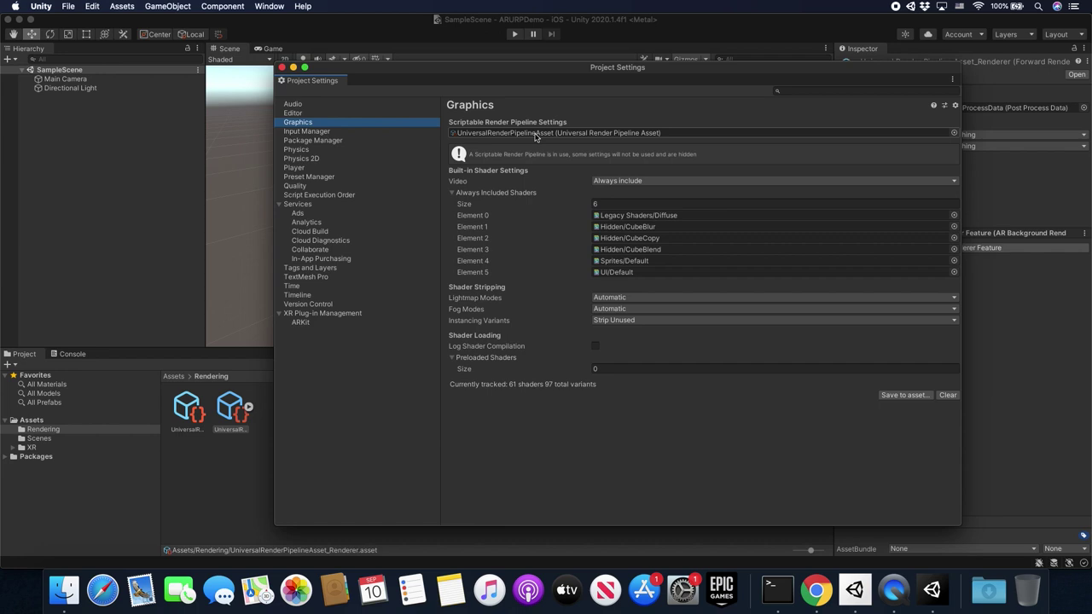
left_click(282, 66)
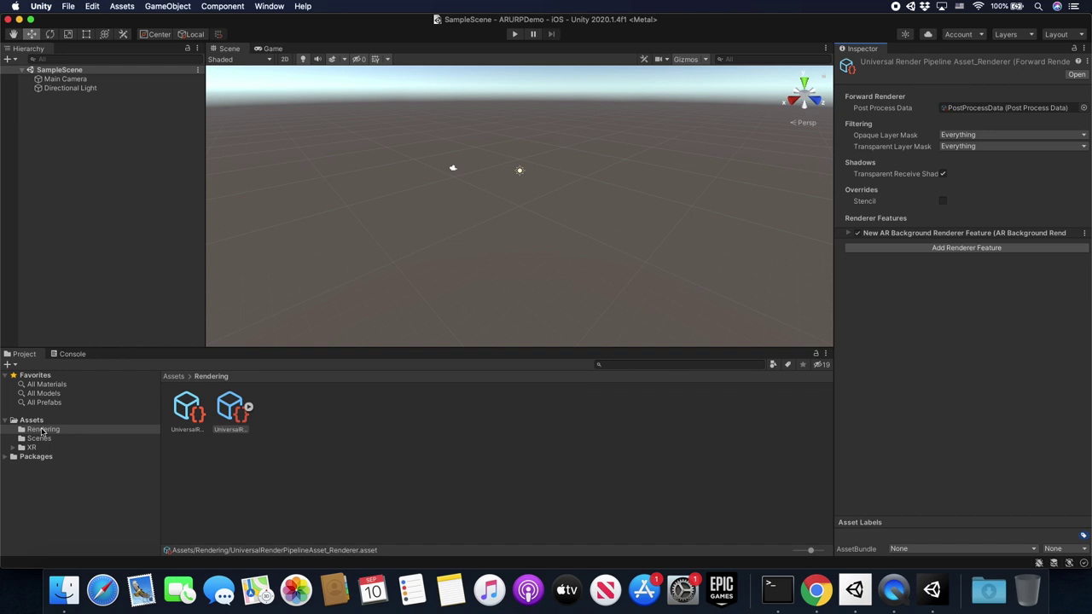
Delete the Main Camera from SampleScene.
left_click(111, 153)
left_click(66, 80)
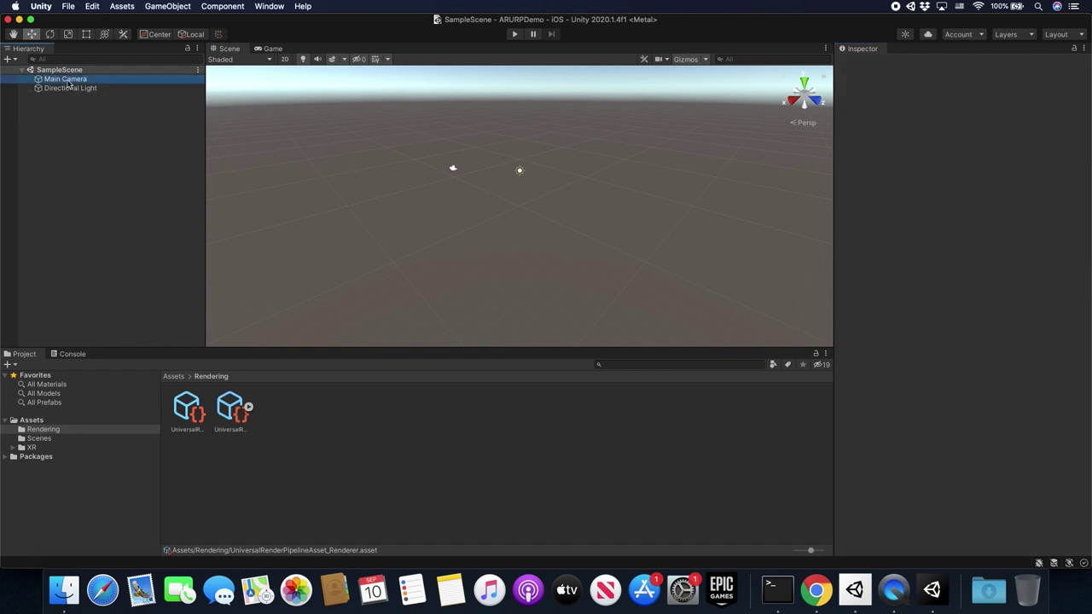
right_click(68, 81)
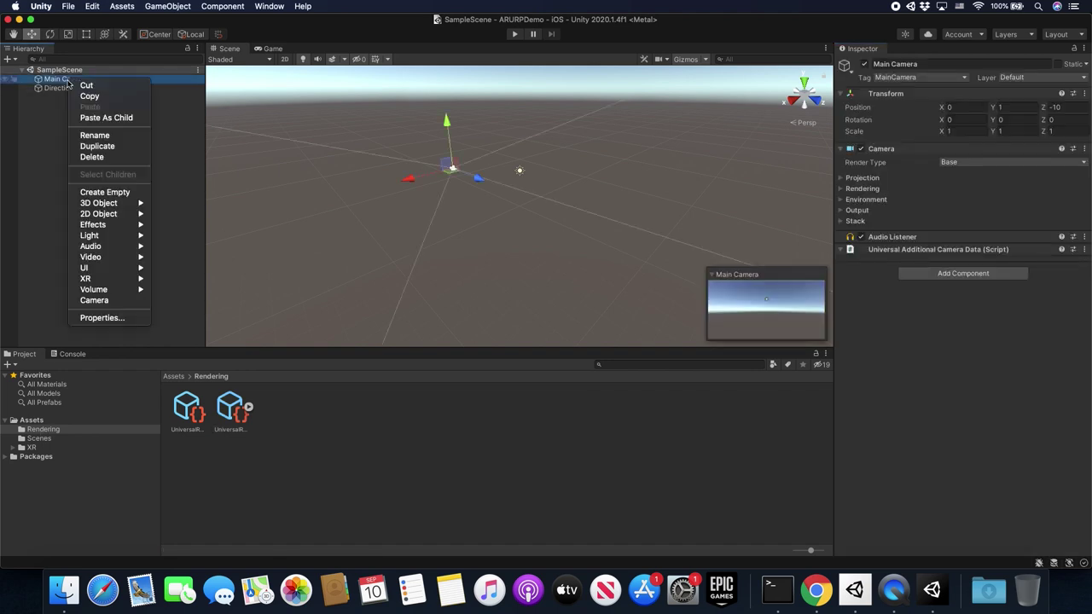
left_click(92, 158)
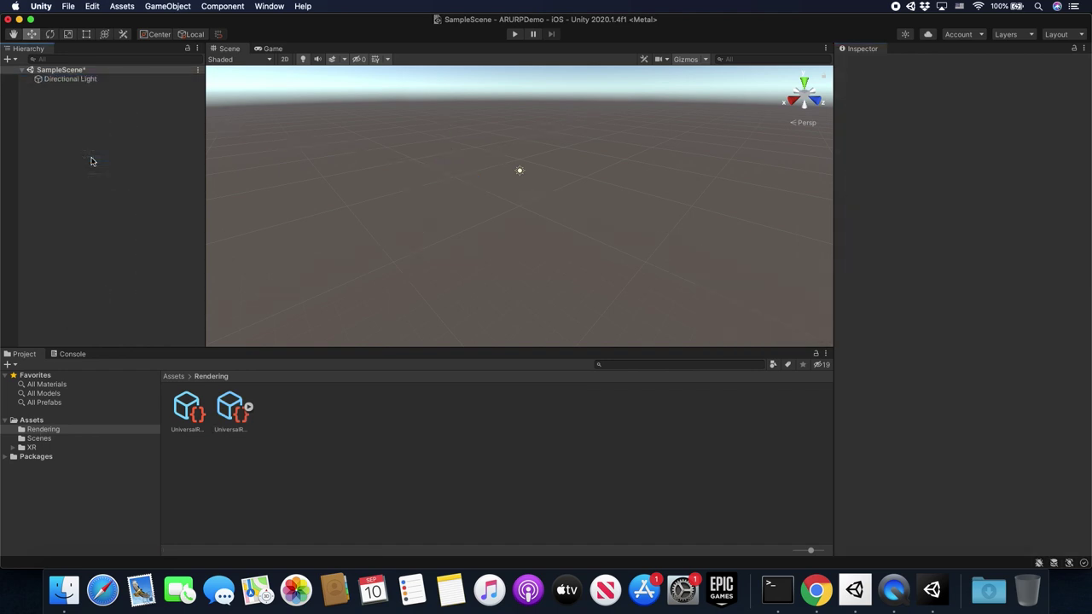
Add an AR Session Origin to SampleScene and inspect its child AR Camera.
right_click(88, 109)
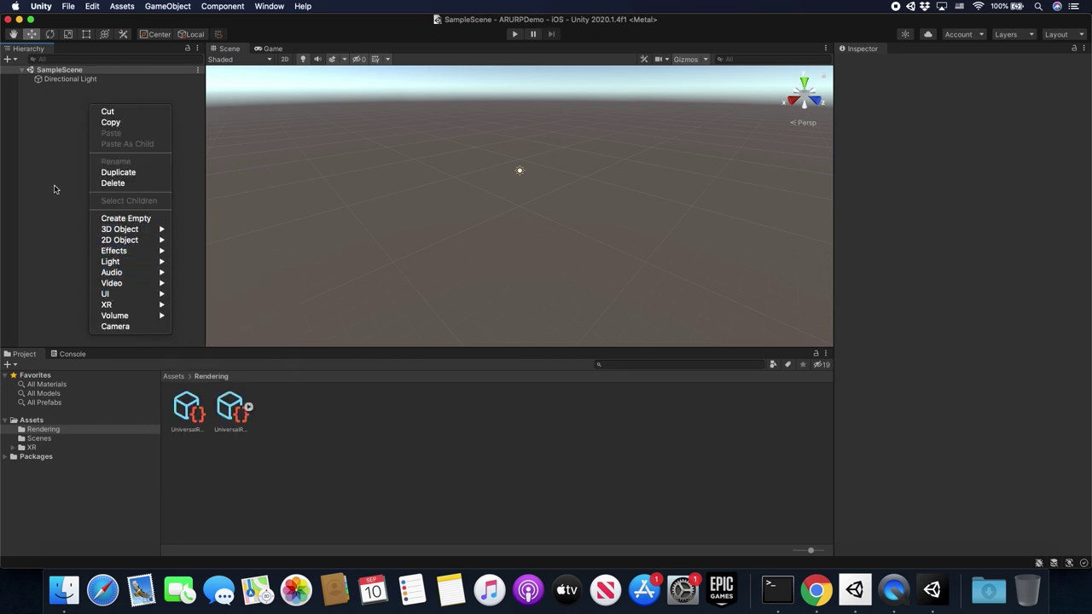
mouse_move(113, 308)
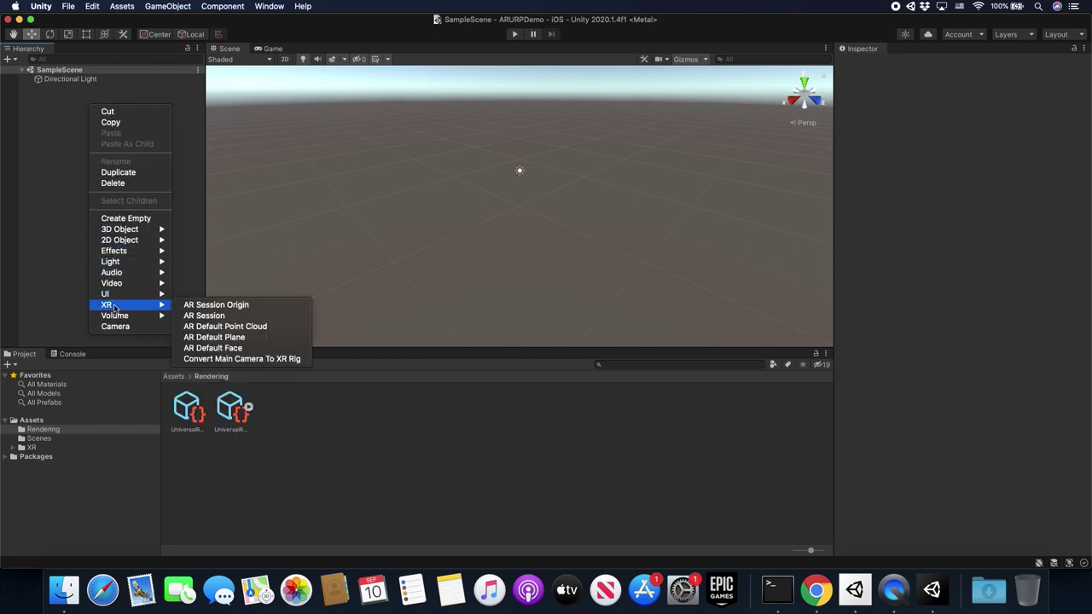
left_click(214, 304)
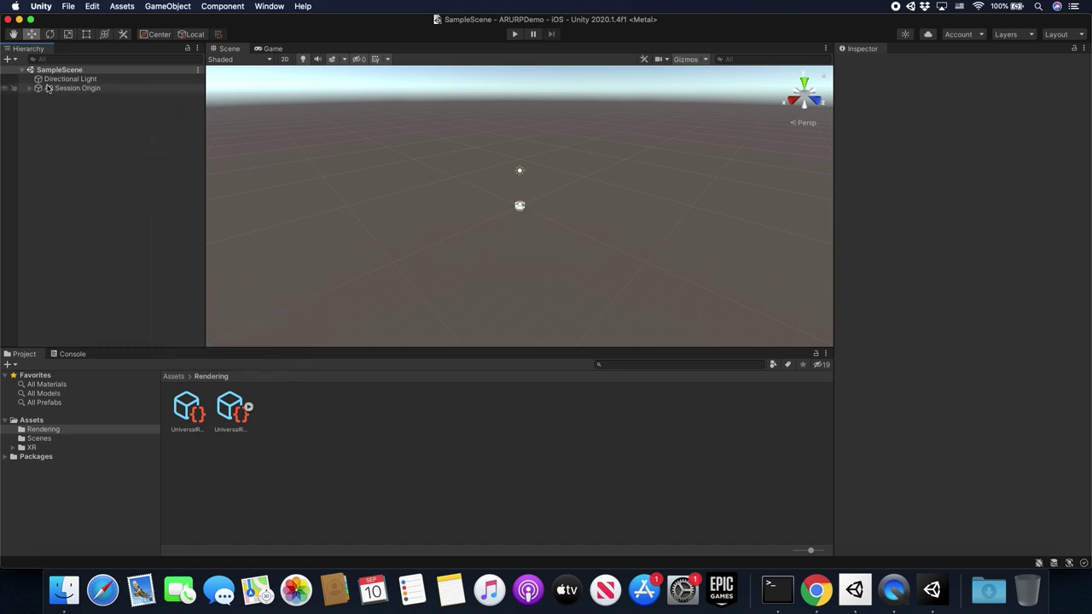
left_click(30, 88)
left_click(70, 97)
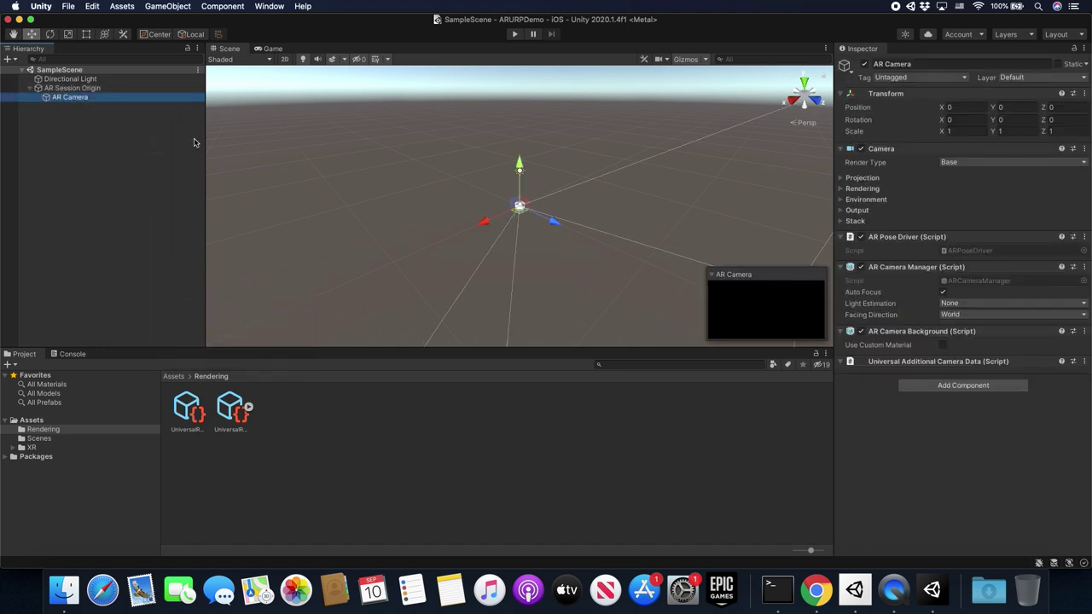
left_click(68, 121)
left_click(29, 88)
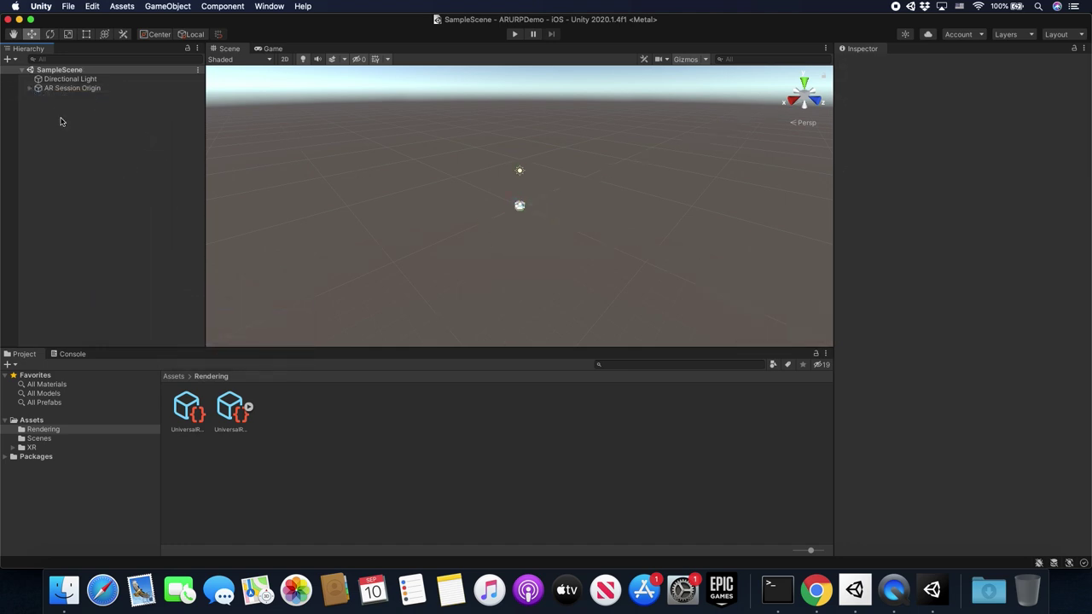
Add an AR Session object to SampleScene.
right_click(60, 122)
mouse_move(125, 321)
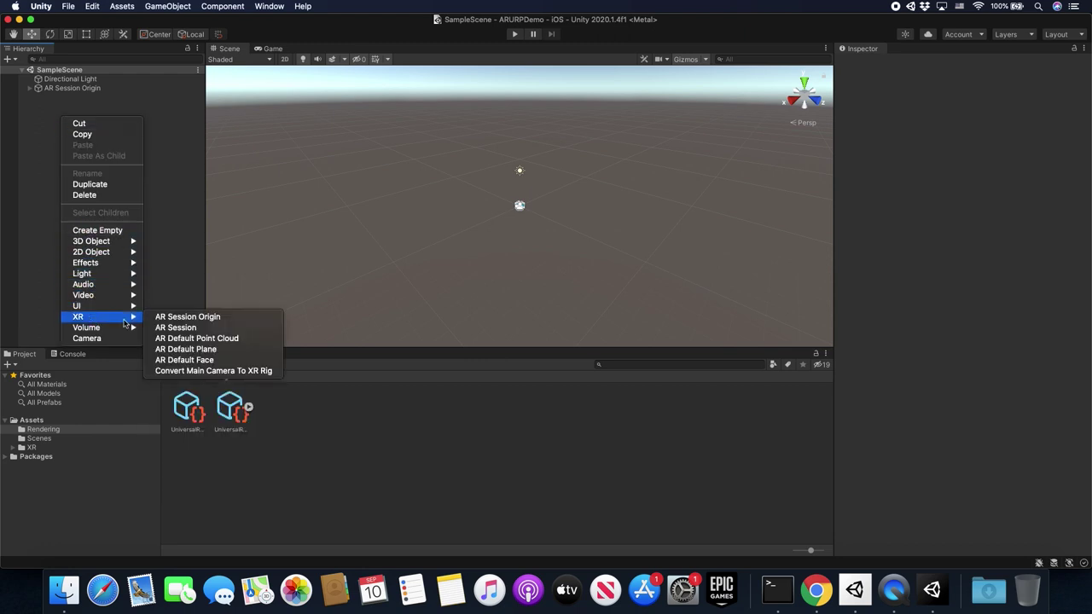
left_click(175, 328)
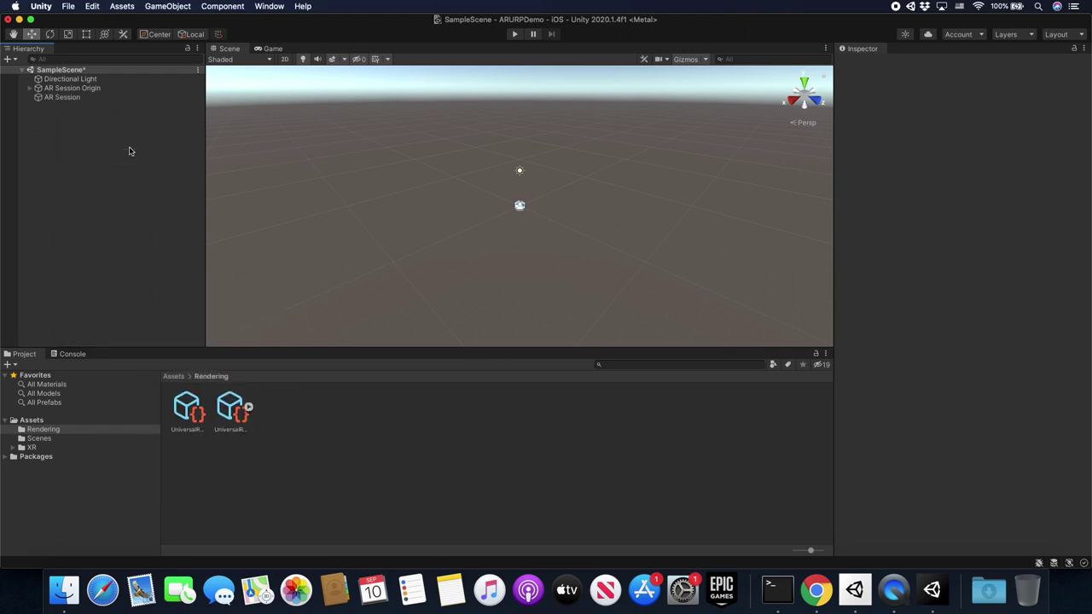
Examine the AR Camera's projection, rendering, environment, output and stack settings.
left_click(75, 79)
left_click(77, 88)
left_click(29, 88)
left_click(64, 98)
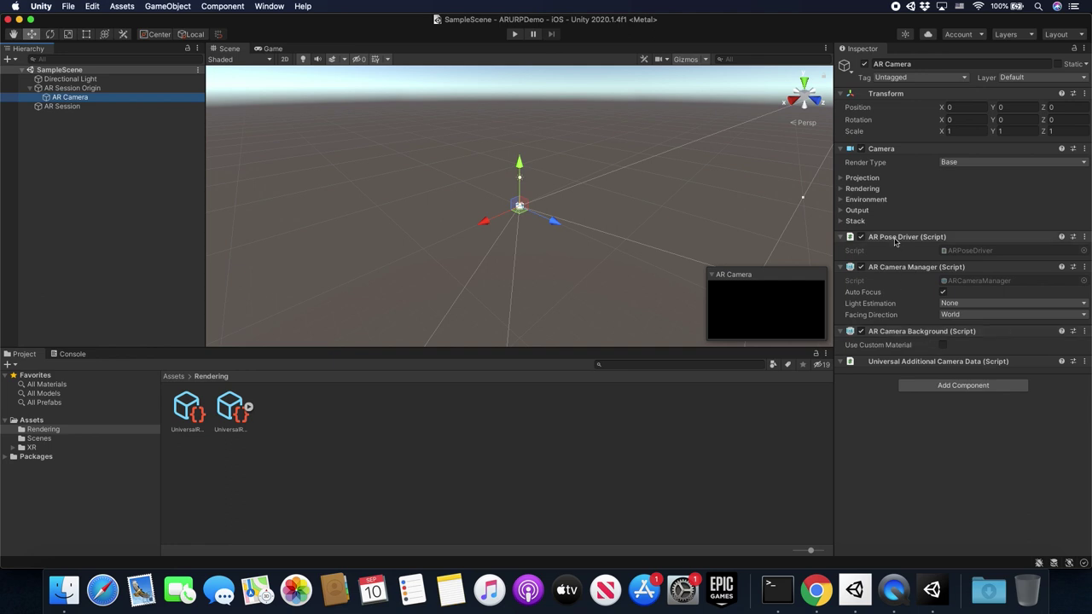
left_click(840, 179)
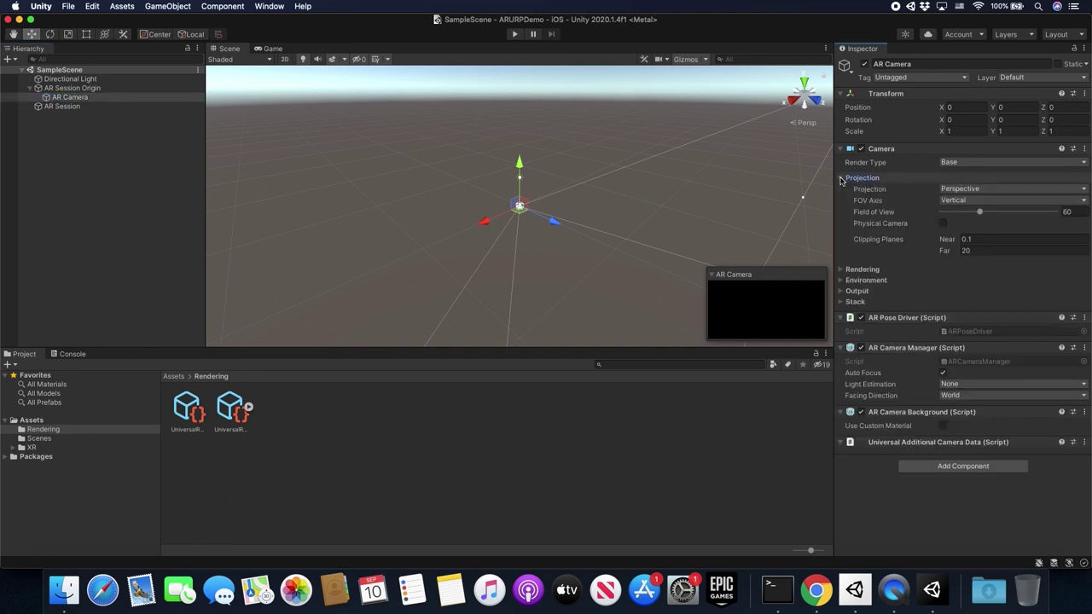
left_click(841, 269)
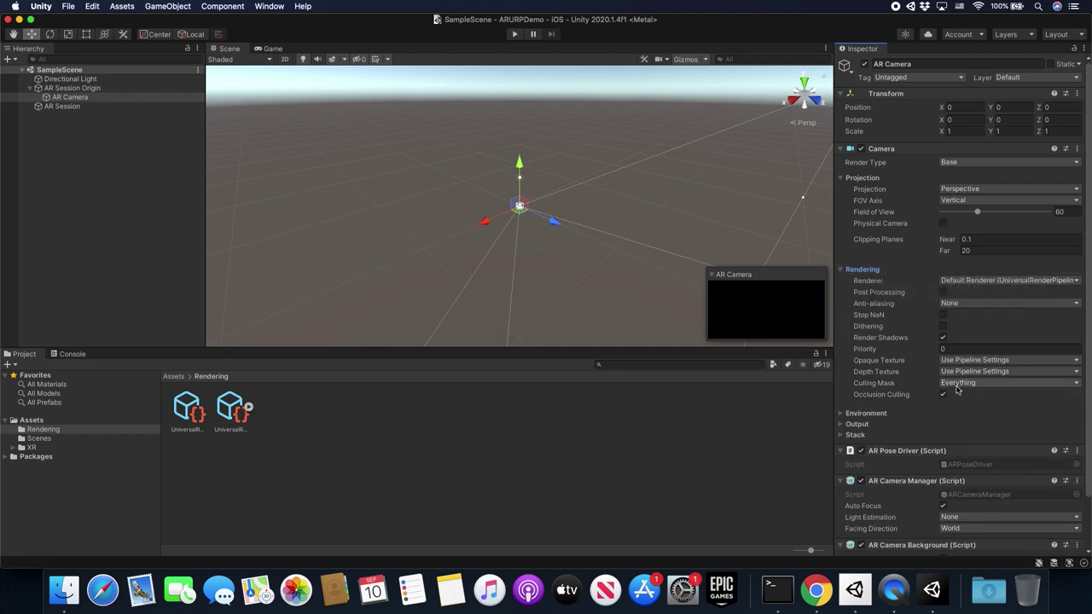
left_click(947, 413)
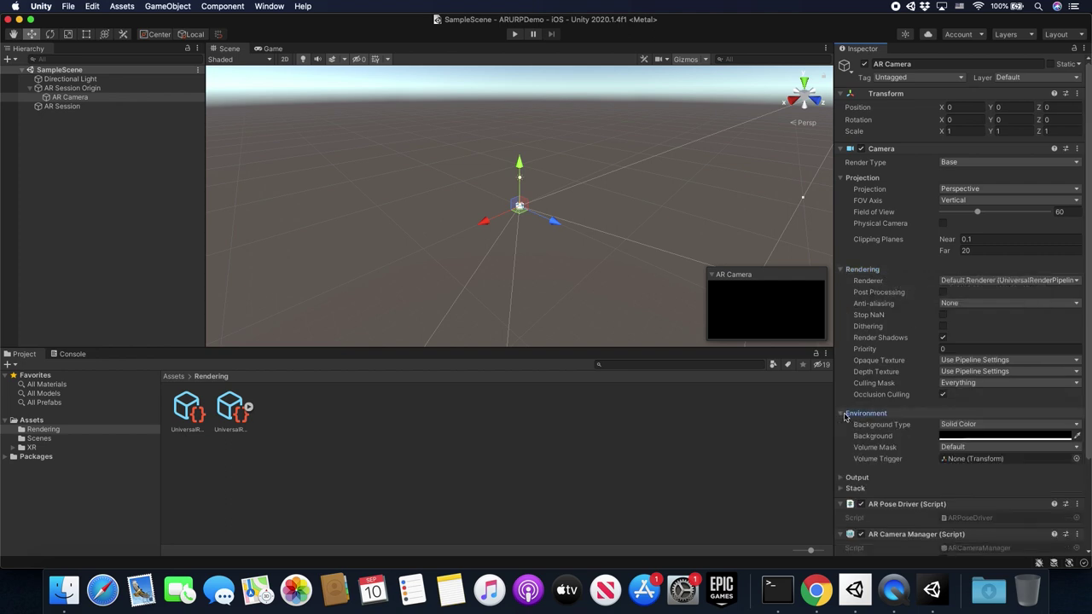
scroll(958, 450, "down", 3)
left_click(843, 368)
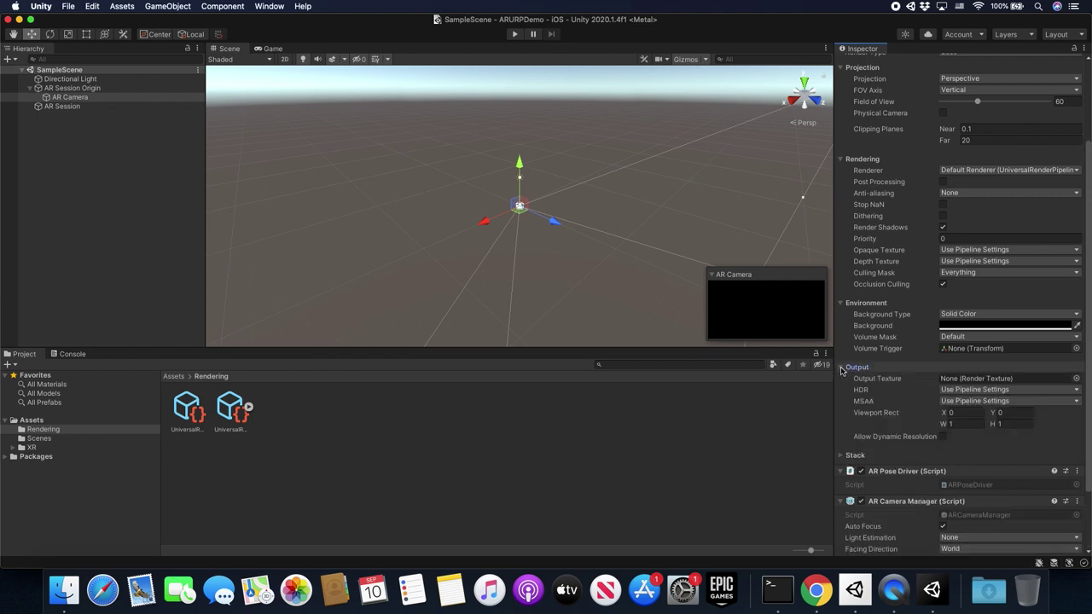
left_click(842, 455)
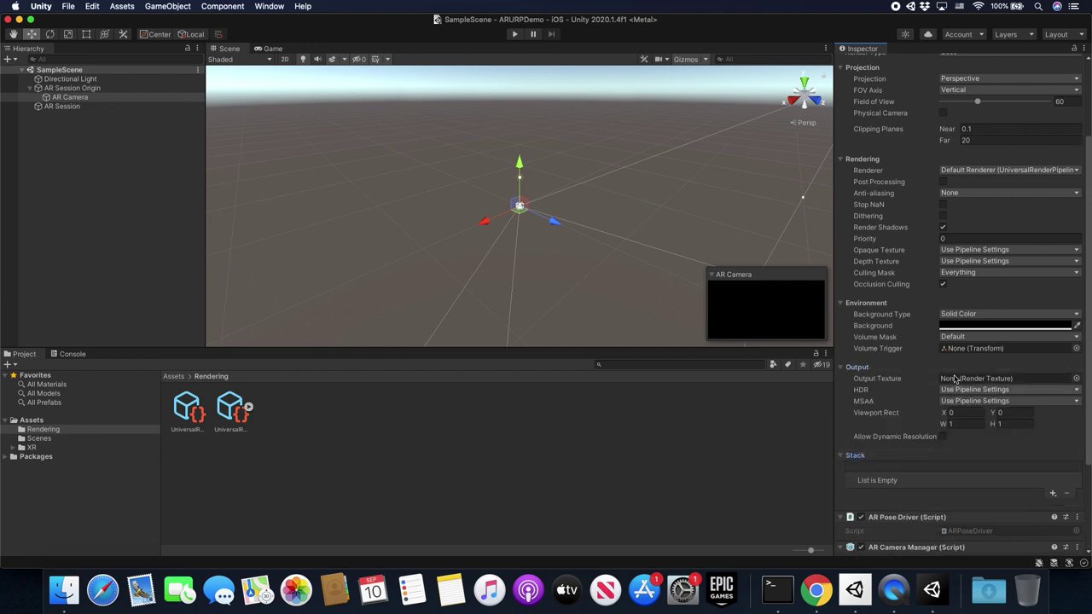
Set the AR Camera's renderer to 0: UniversalRenderPipelineAsset_Renderer.
left_click(949, 169)
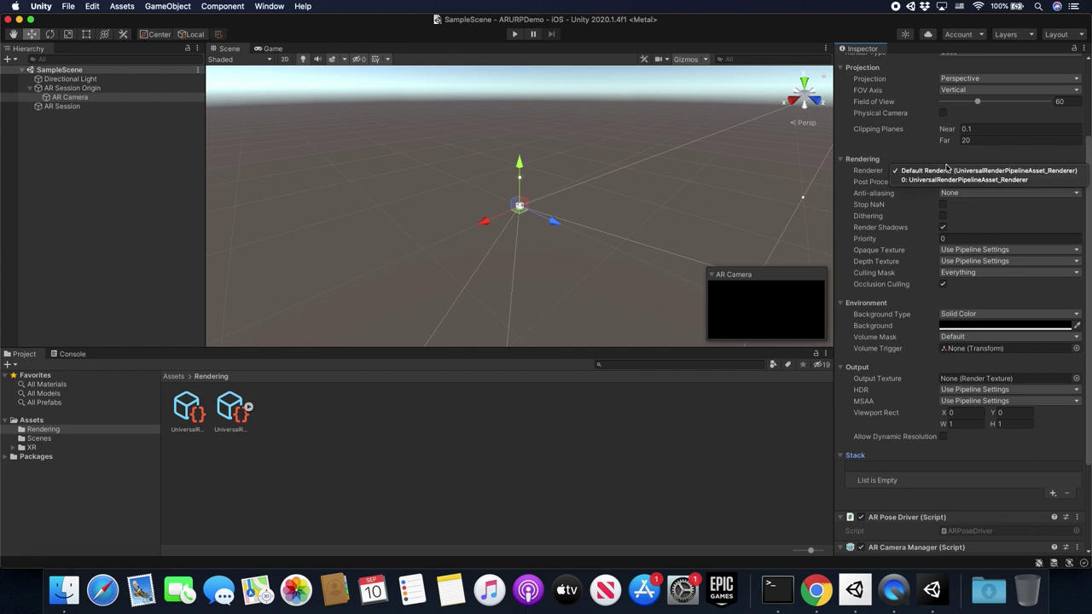
left_click(923, 181)
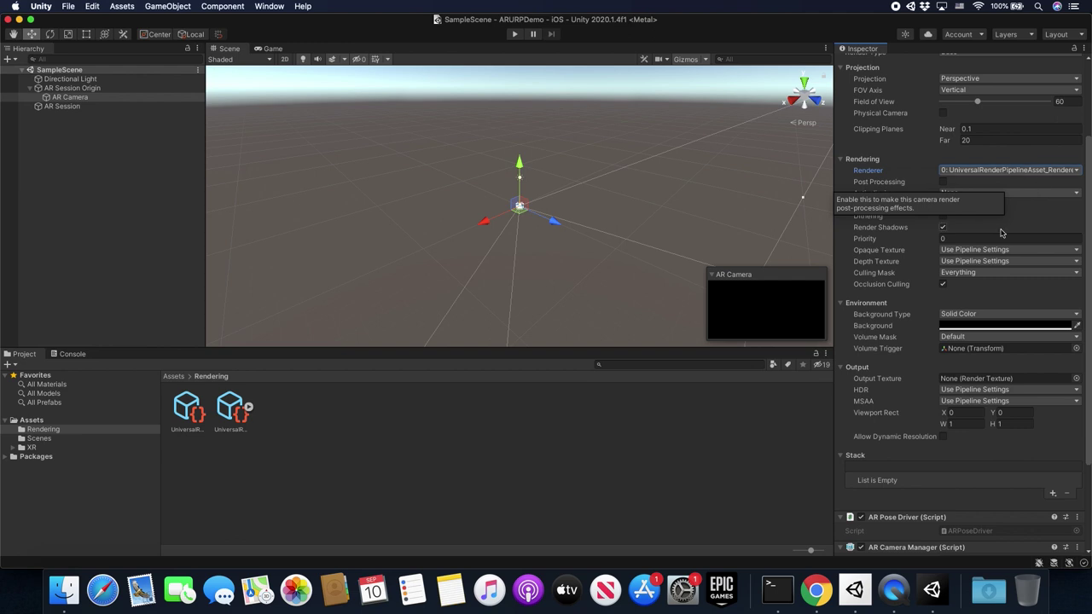
left_click(972, 170)
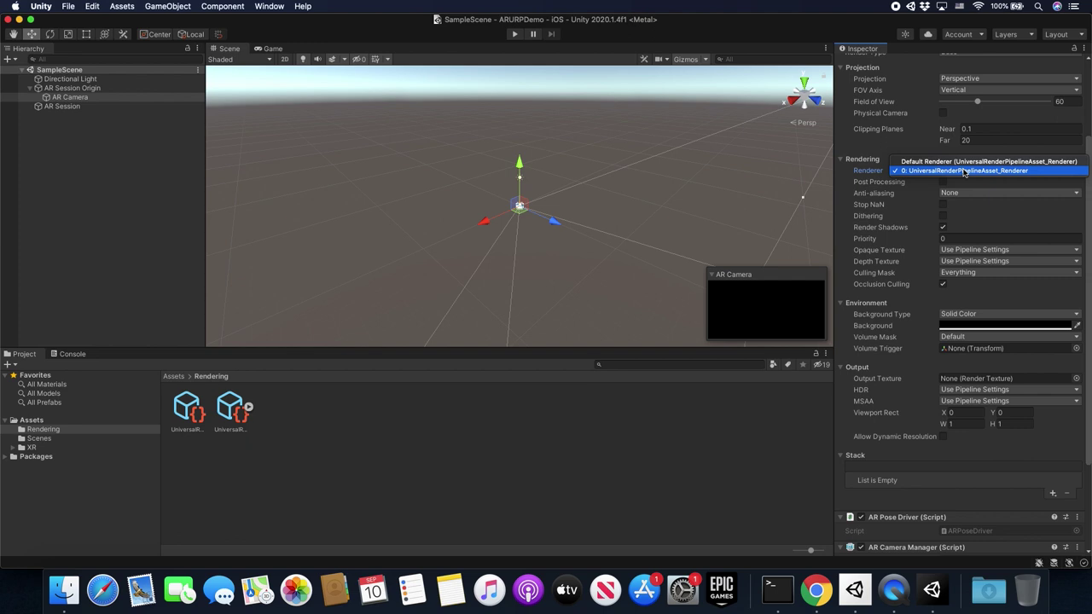
left_click(964, 172)
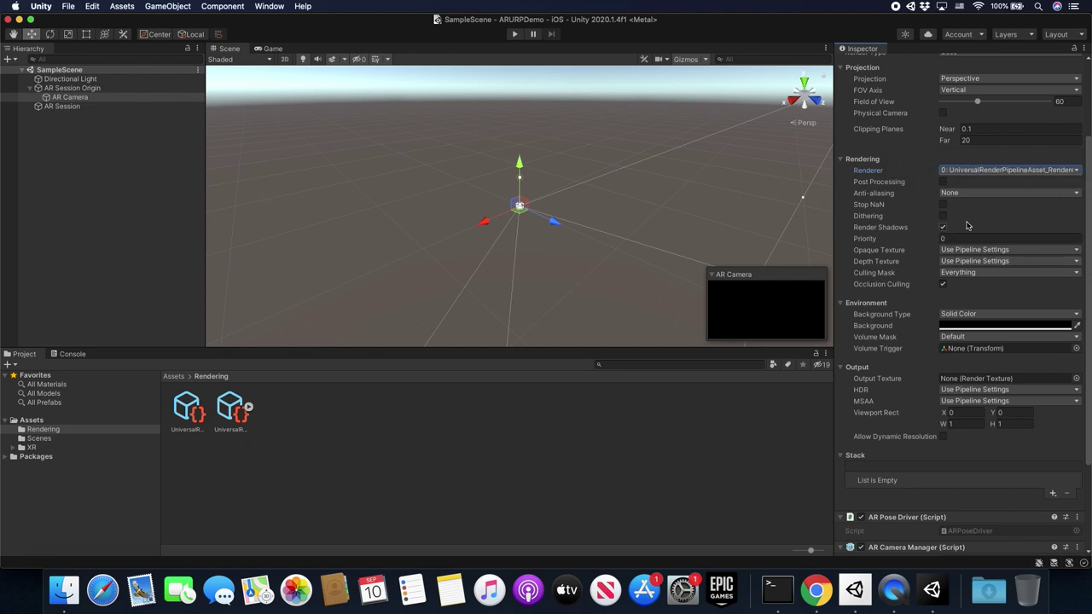
scroll(967, 226, "up", 4)
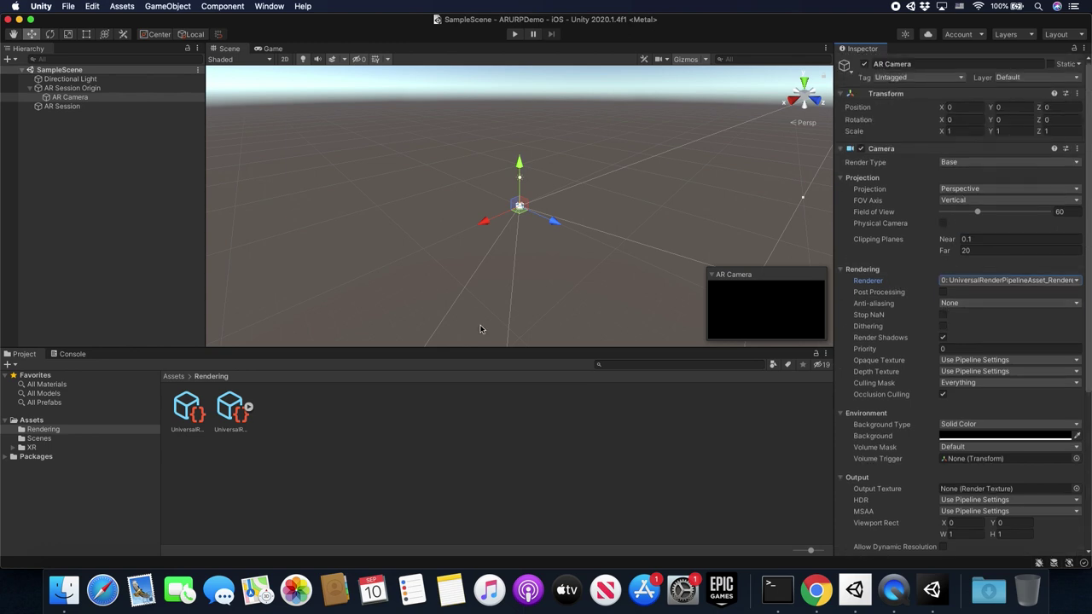
Enable HDR in the quality settings of the UniversalRenderPipelineAsset in the Rendering folder.
left_click(196, 417)
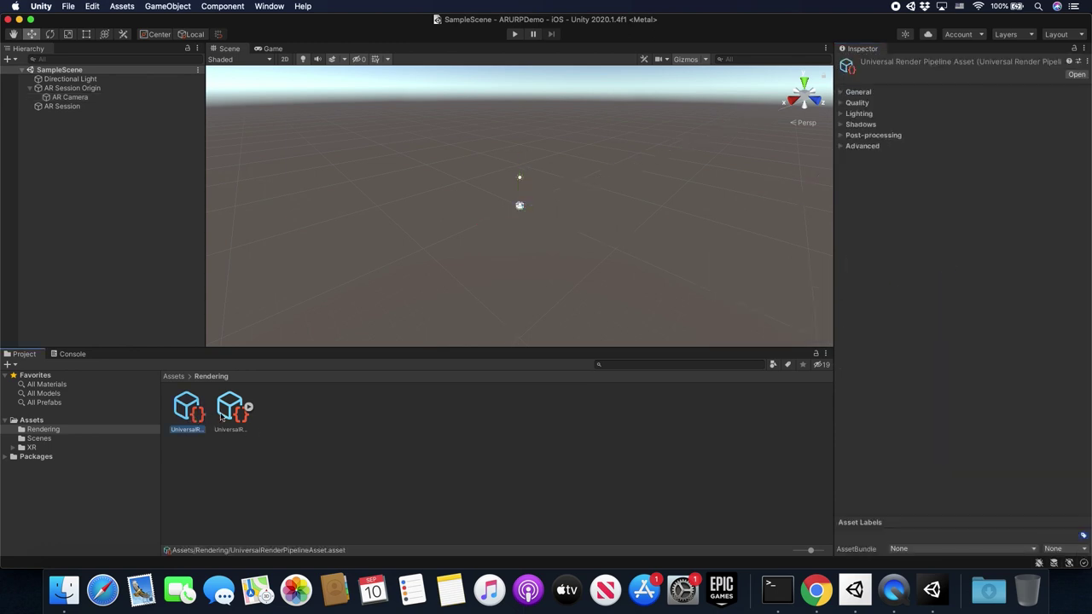
left_click(228, 413)
left_click(195, 418)
left_click(840, 92)
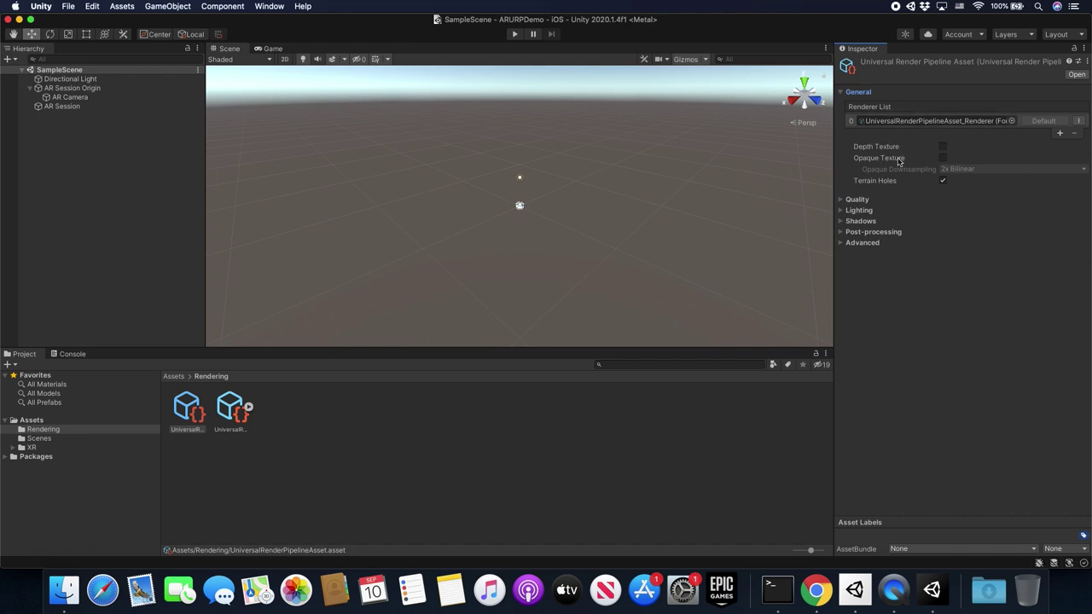
left_click(857, 199)
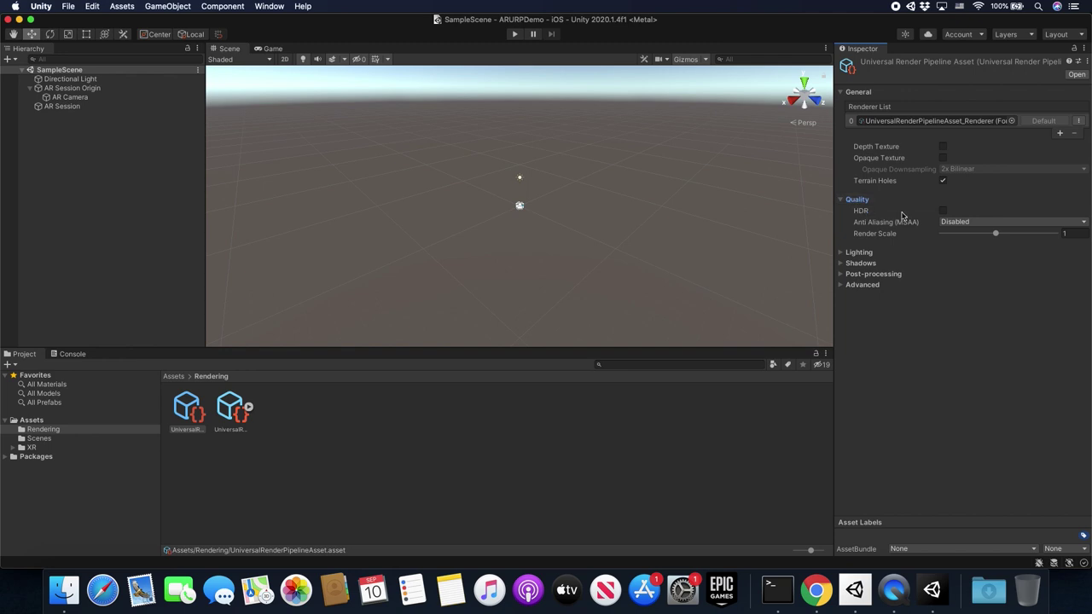
left_click(943, 210)
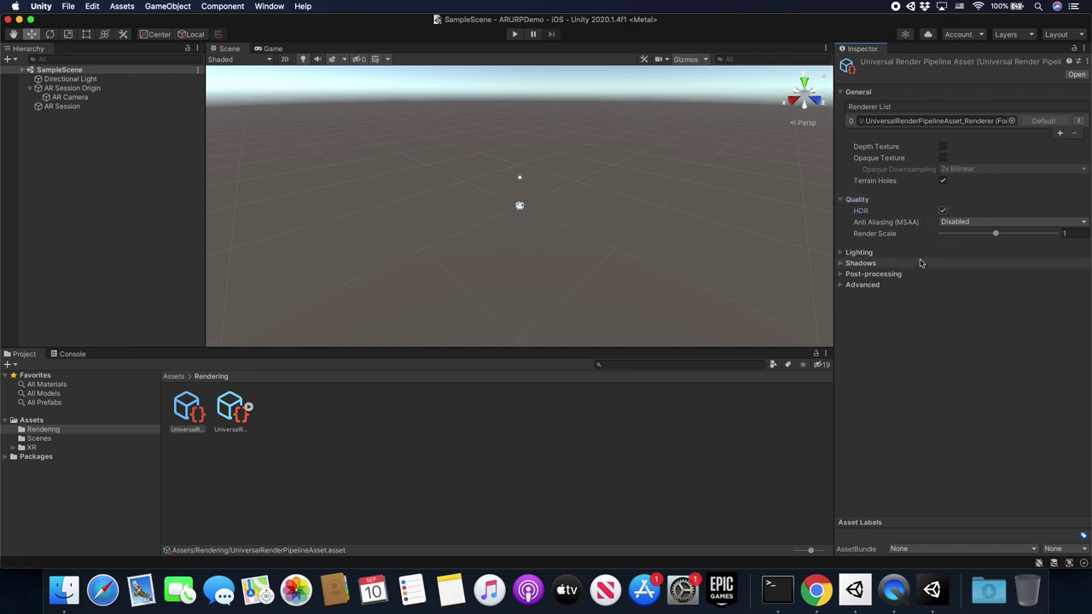
Set the pipeline asset's shadow distance to 5 and review its lighting, post-processing and advanced settings.
left_click(860, 252)
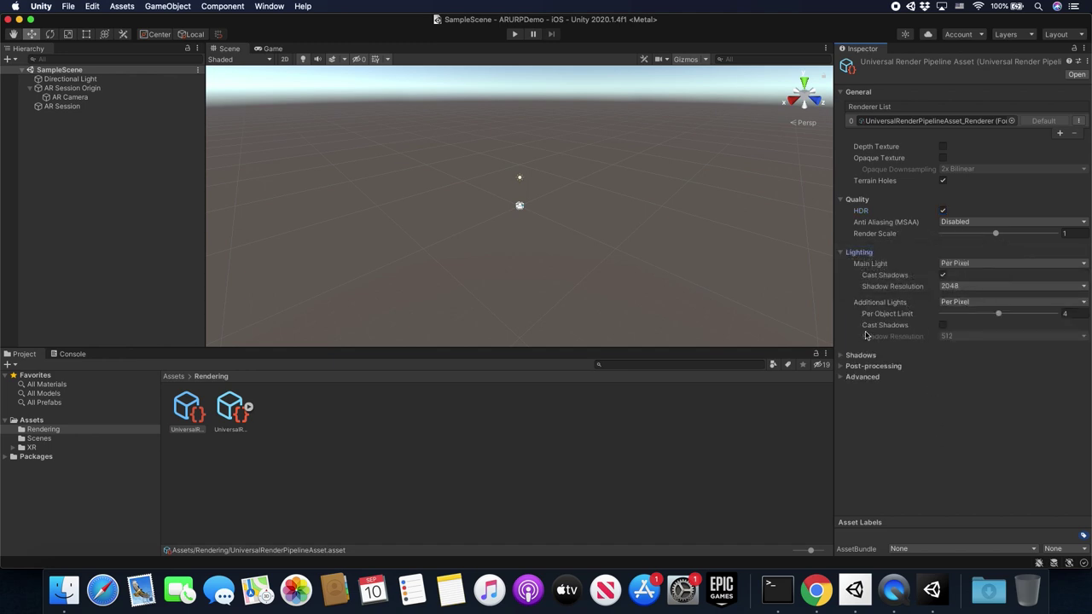
left_click(850, 355)
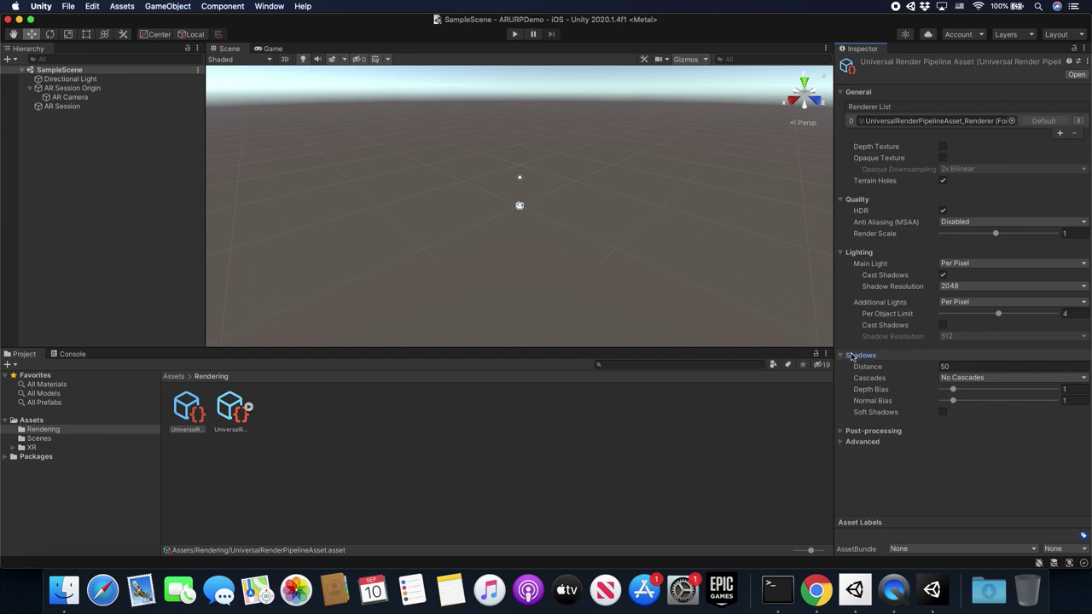
left_click(952, 366)
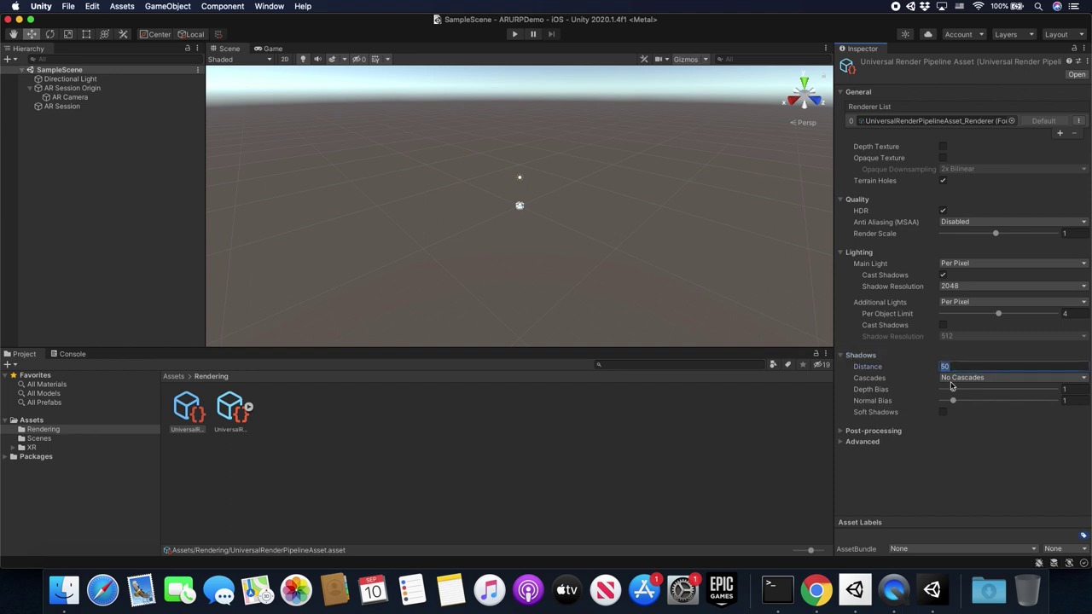
type("5")
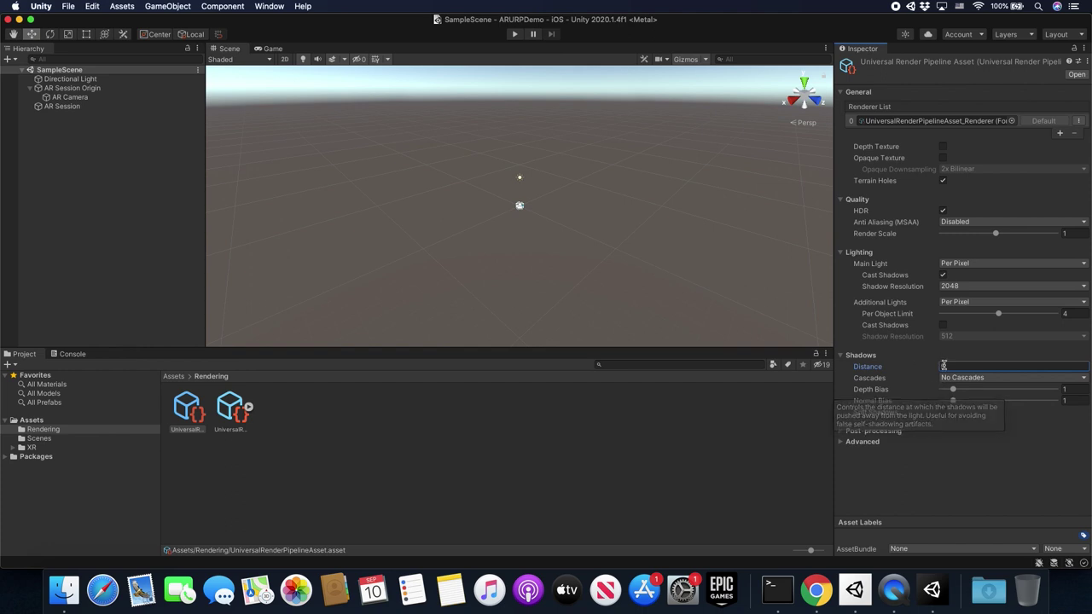
left_click(854, 431)
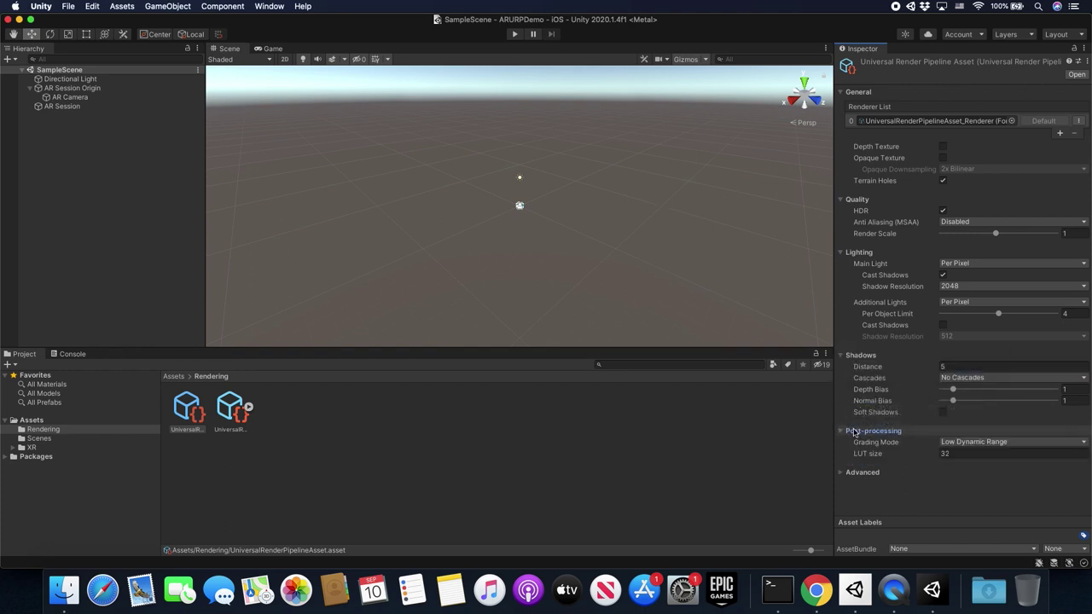
left_click(863, 472)
scroll(933, 480, "down", 2)
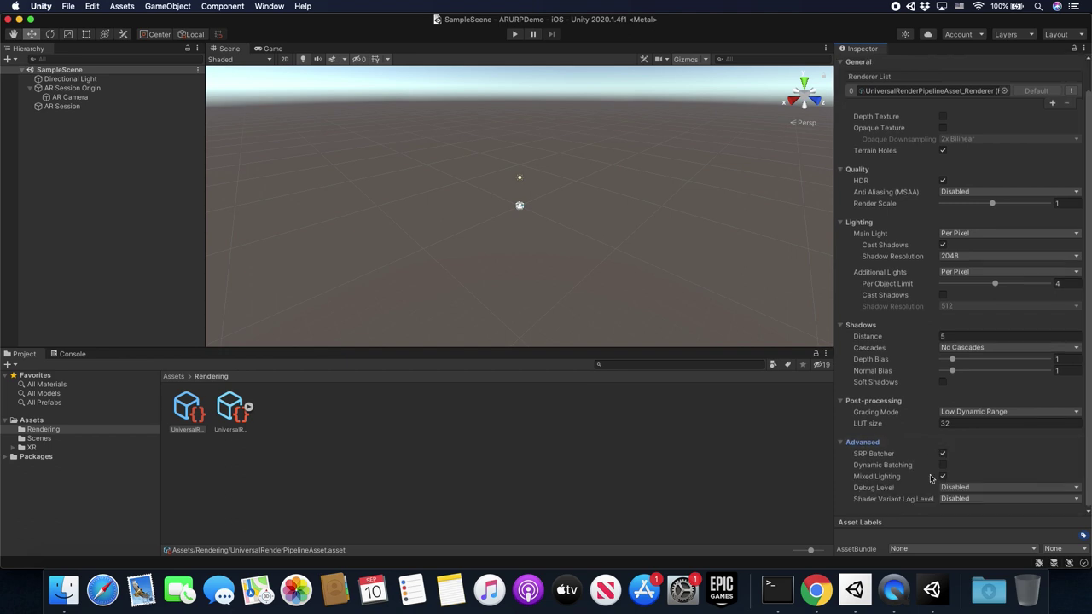
scroll(921, 355, "up", 2)
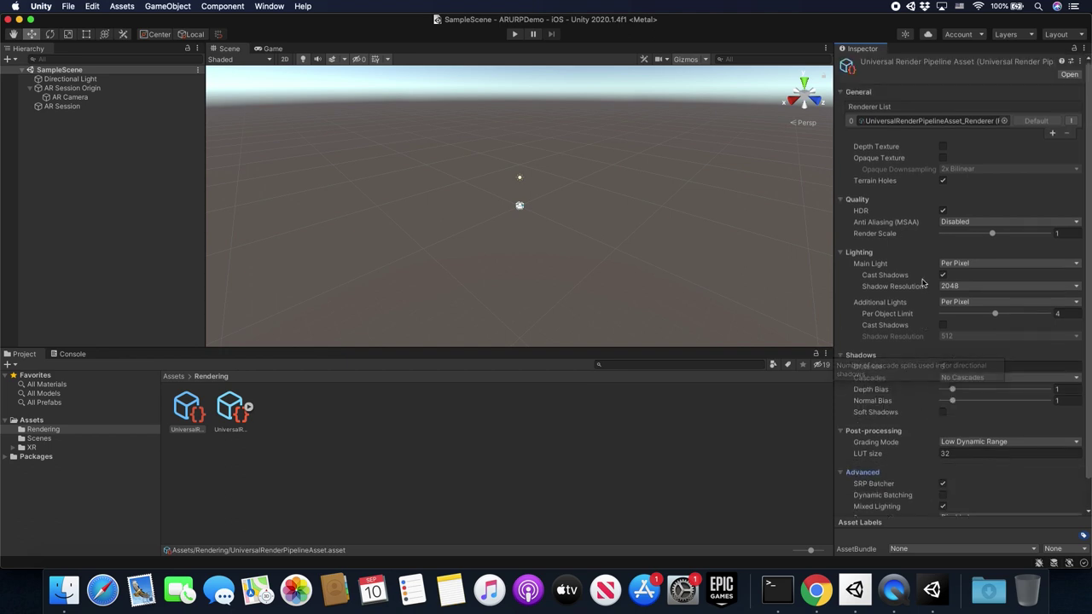
Add an AR Environment Probe Manager component to AR Session Origin, keeping Trilinear texture filtering and environment texture HDR enabled.
left_click(68, 98)
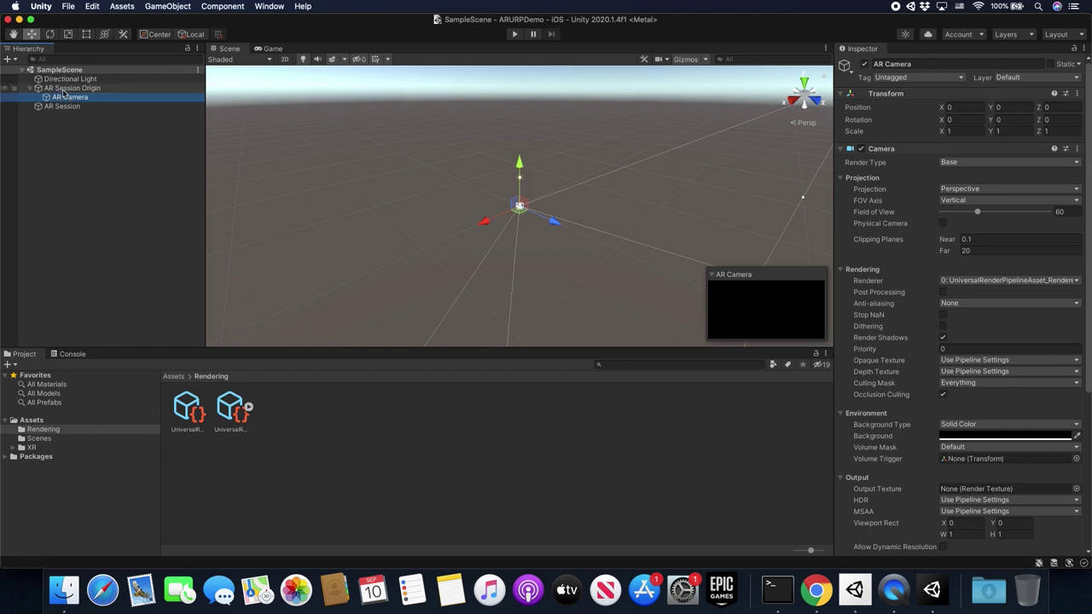
left_click(71, 89)
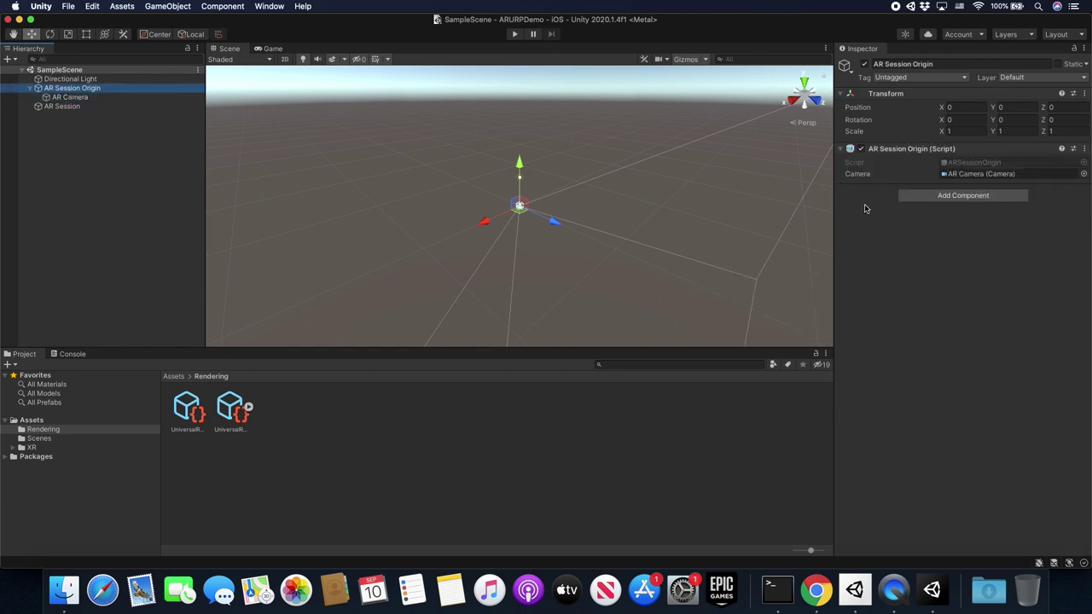
left_click(922, 198)
type("ar")
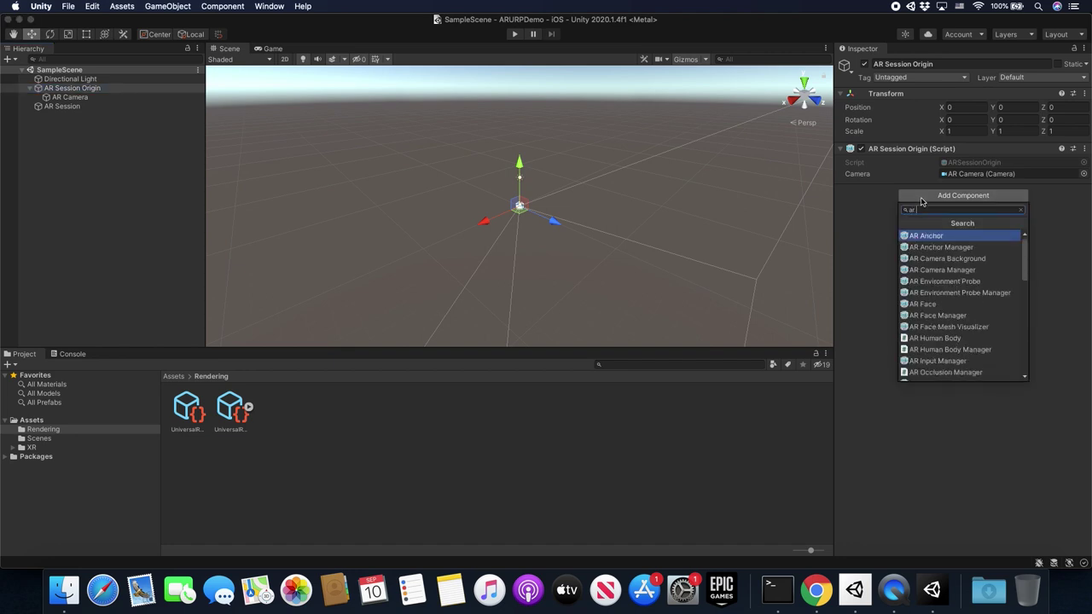
left_click(943, 293)
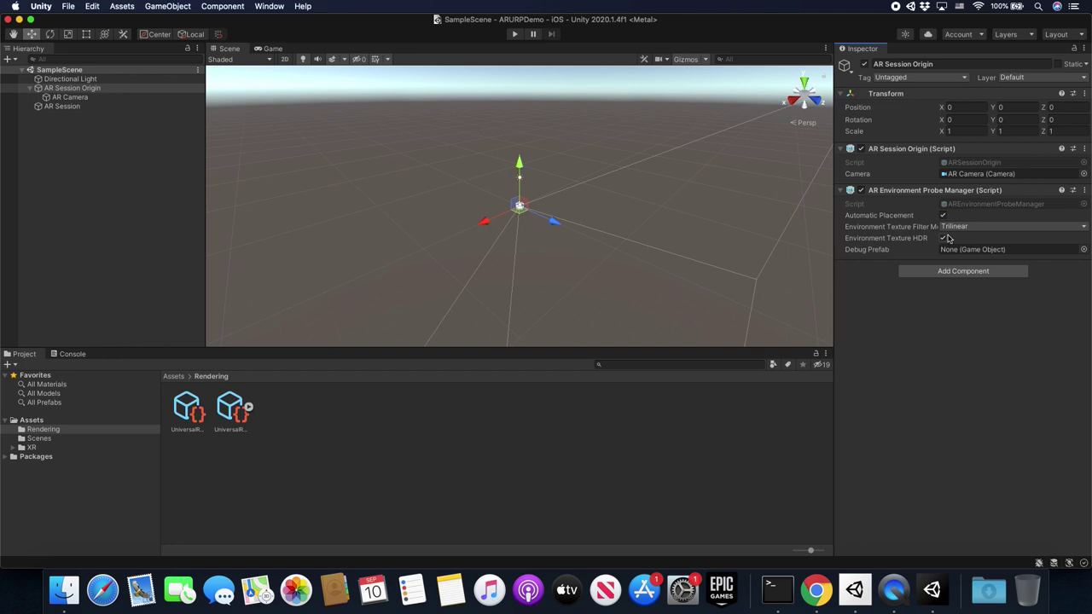
left_click(943, 239)
left_click(976, 228)
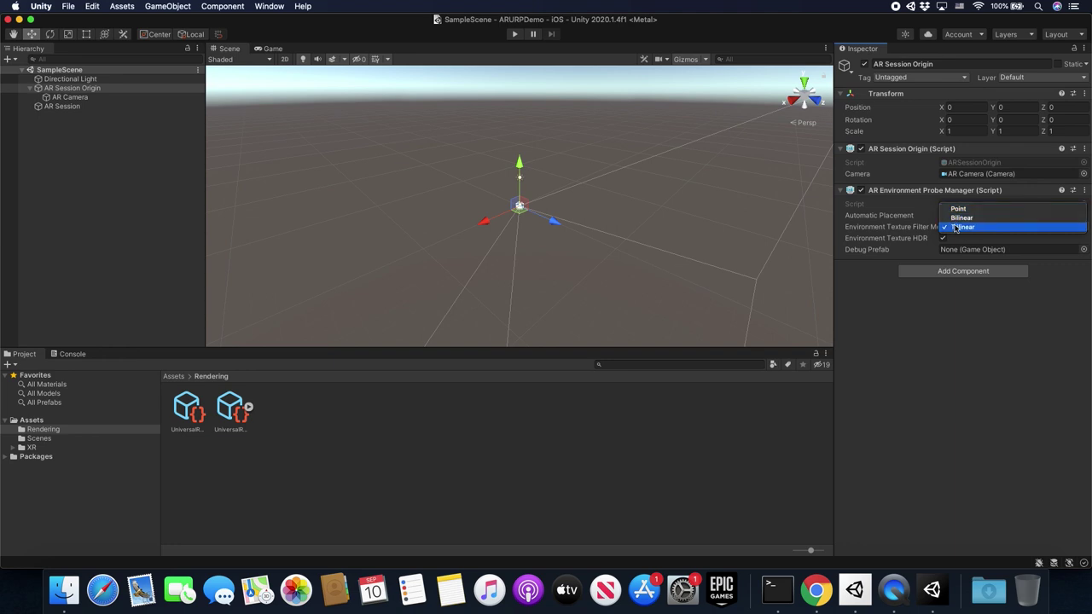
left_click(935, 296)
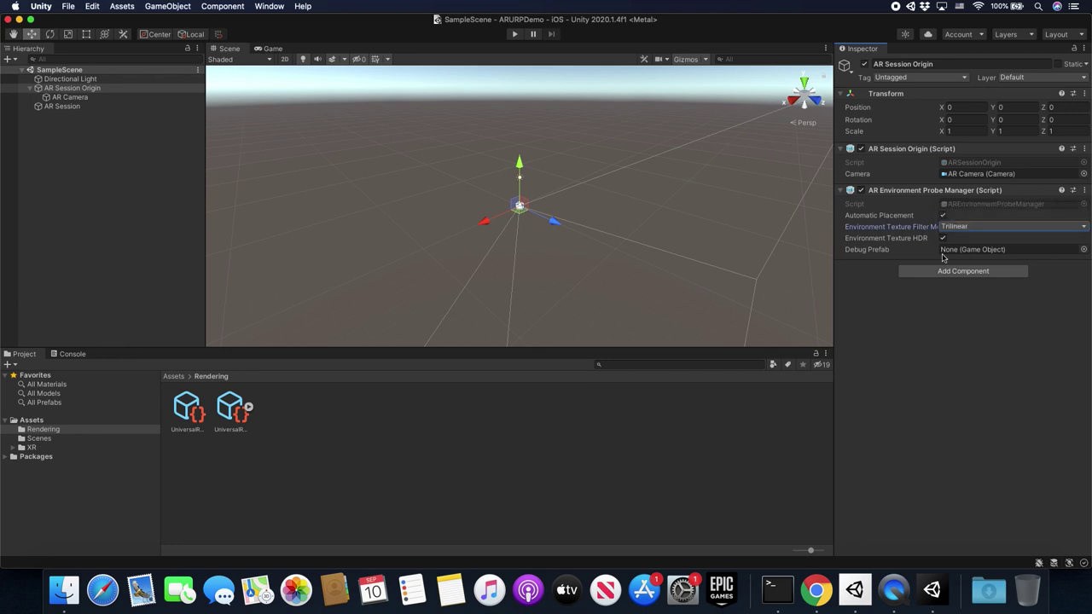
Create a material named Default in the Assets folder.
left_click(34, 420)
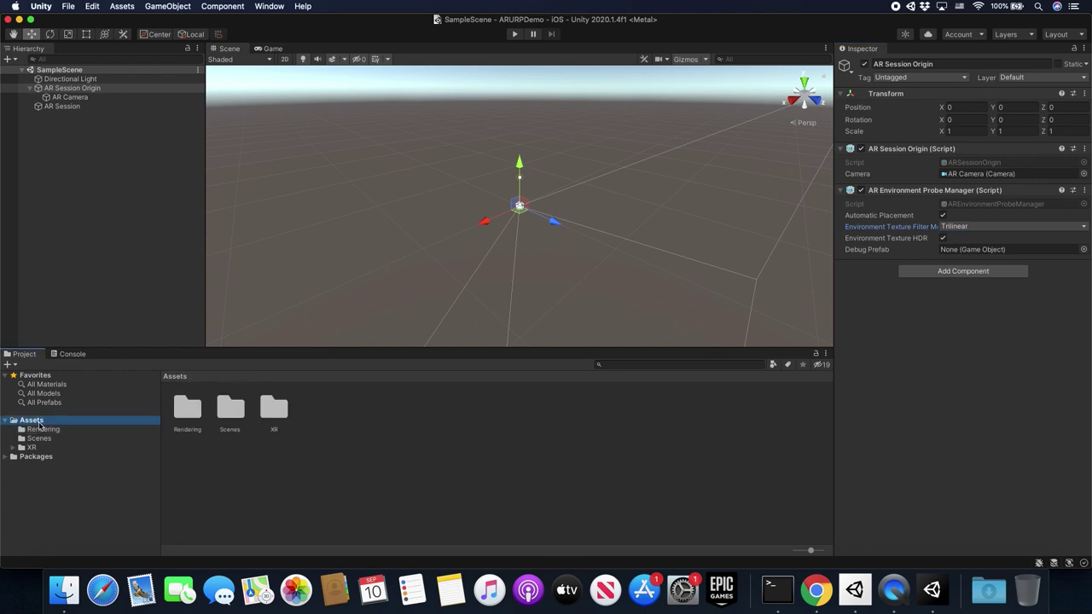
right_click(40, 419)
mouse_move(94, 262)
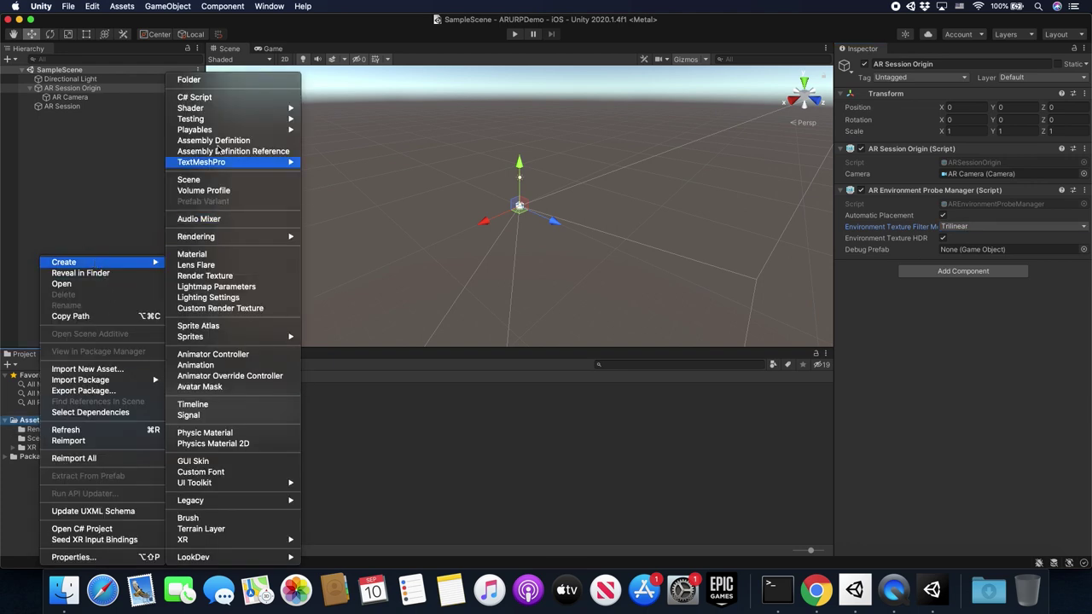
left_click(192, 255)
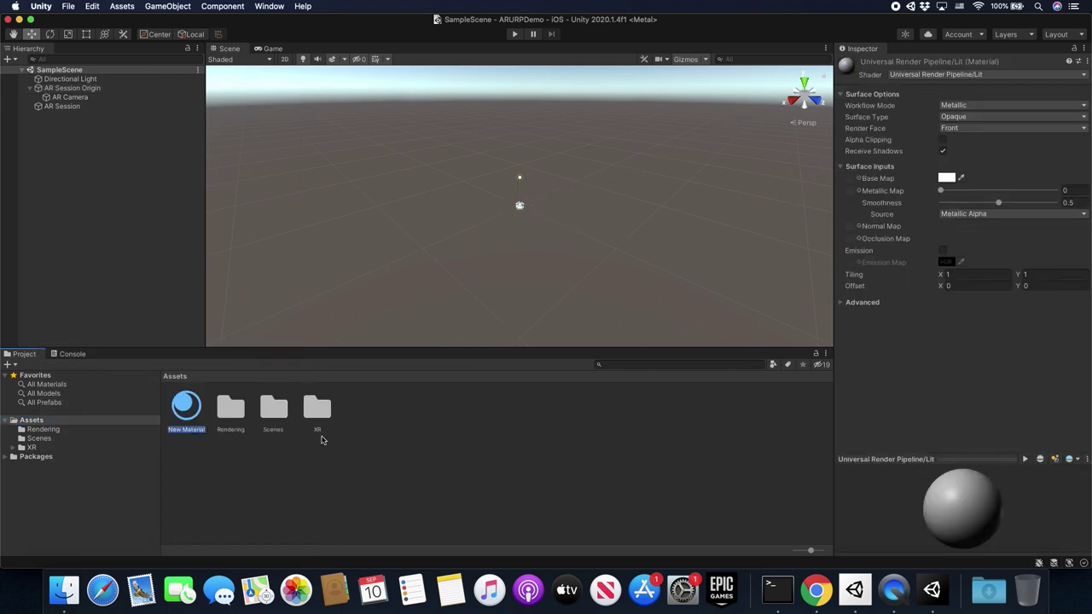
type("S")
type("heph")
type("ult")
key("Return")
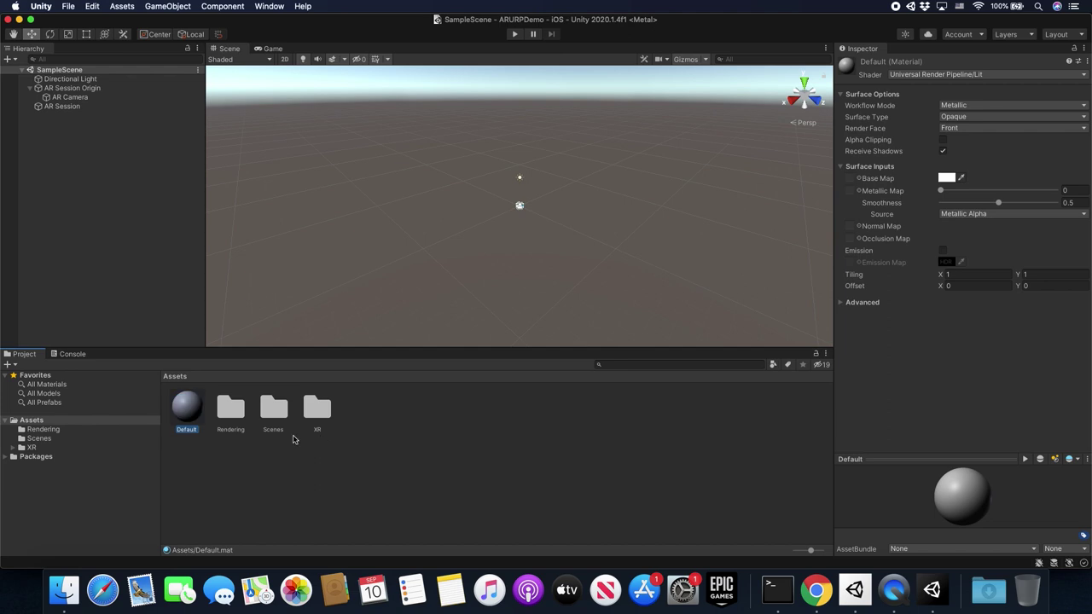
Create a folder named Materials and place it directly under Assets, outside the Rendering folder.
right_click(30, 428)
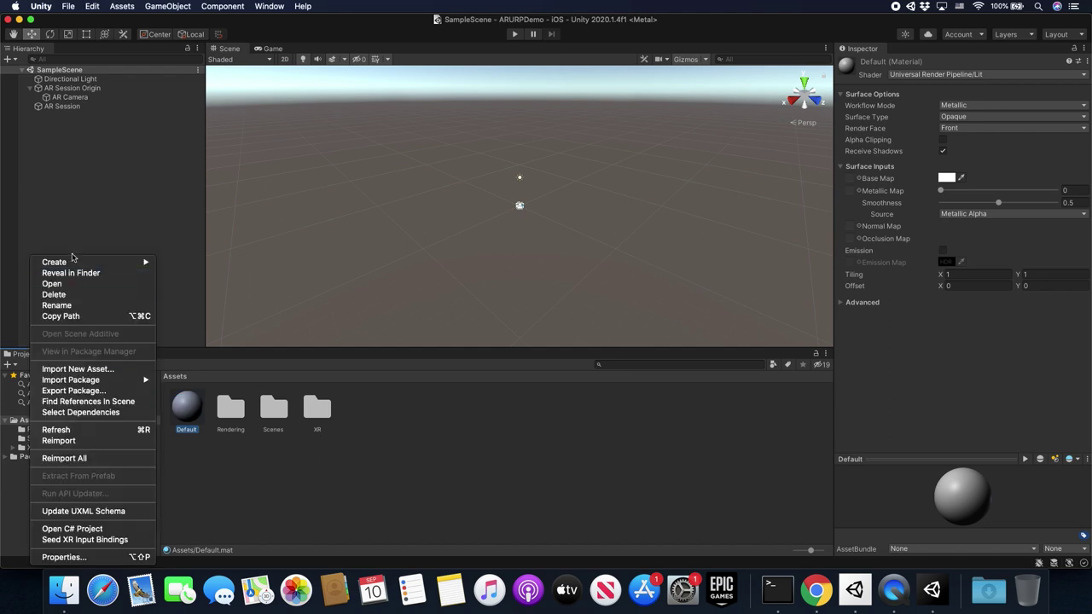
mouse_move(71, 262)
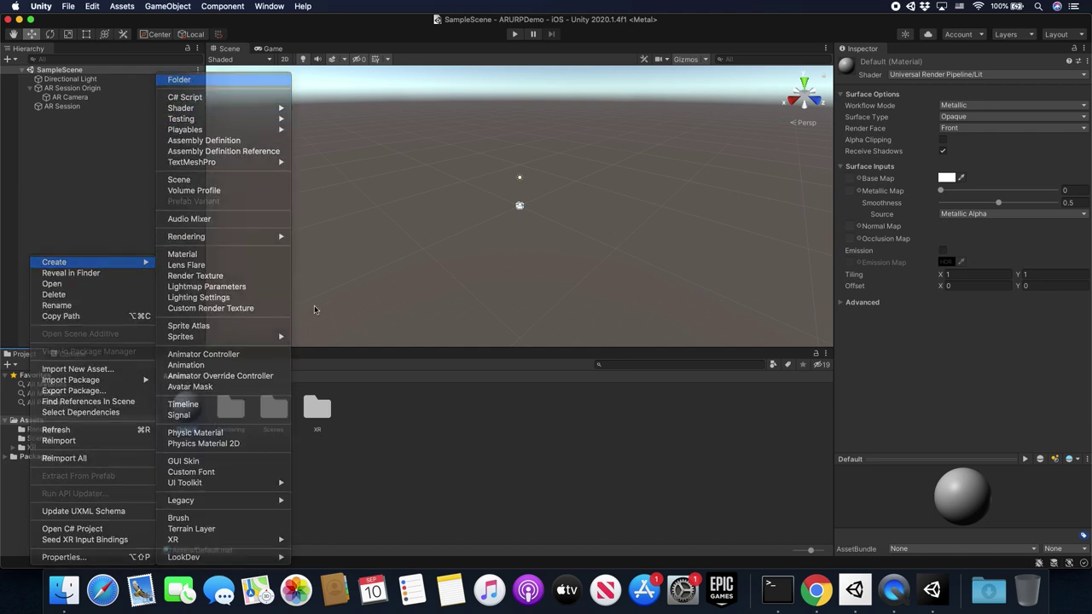
left_click(179, 80)
type("Materials")
key("Return")
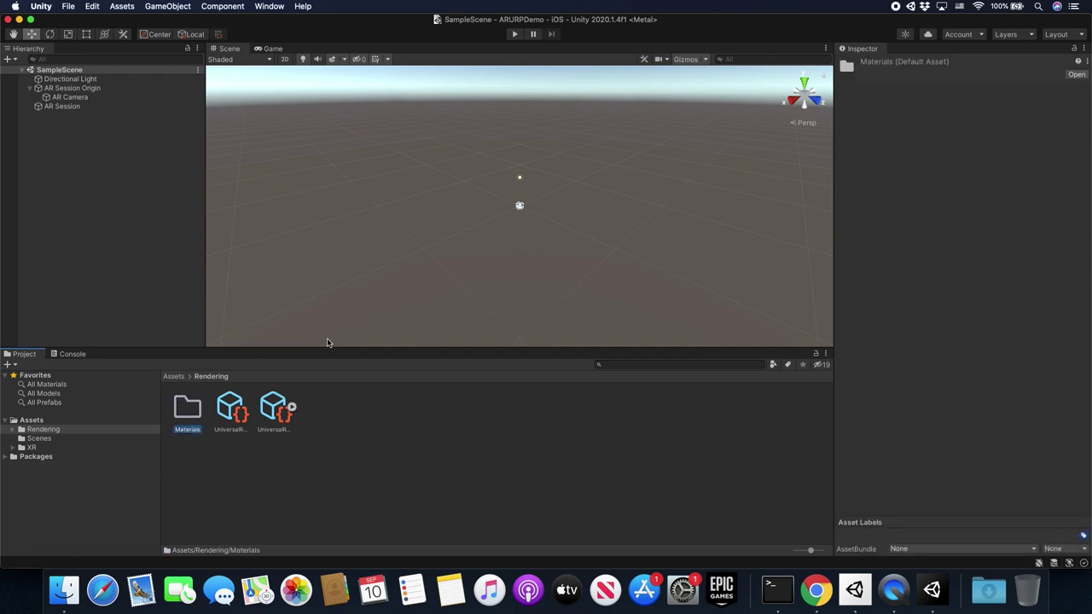
left_click(15, 432)
left_click_drag(43, 438, 41, 423)
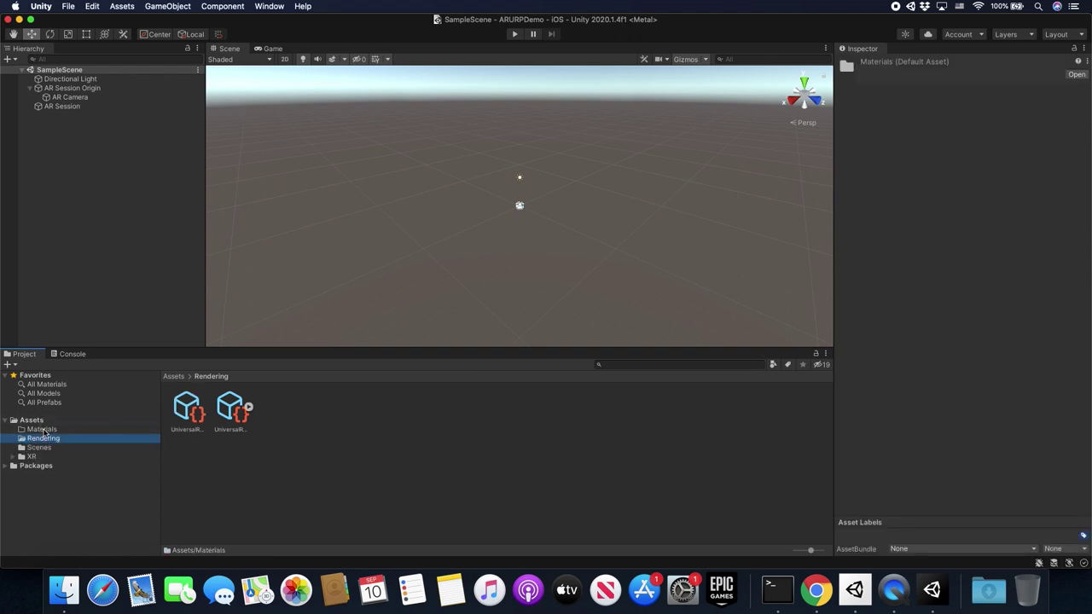
Move the Default material from Assets into the Materials folder and open that folder.
left_click(38, 420)
left_click_drag(188, 408, 232, 418)
left_click(51, 430)
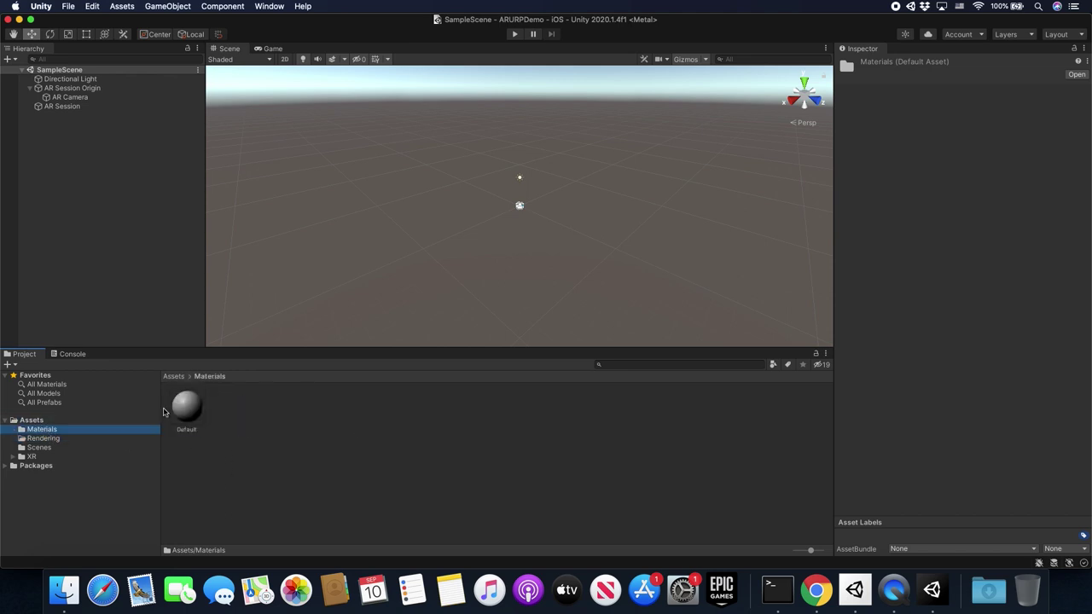
Rename the Default material as Reflection and set both its metallic map and smoothness to 1.
left_click(185, 429)
left_click(189, 431)
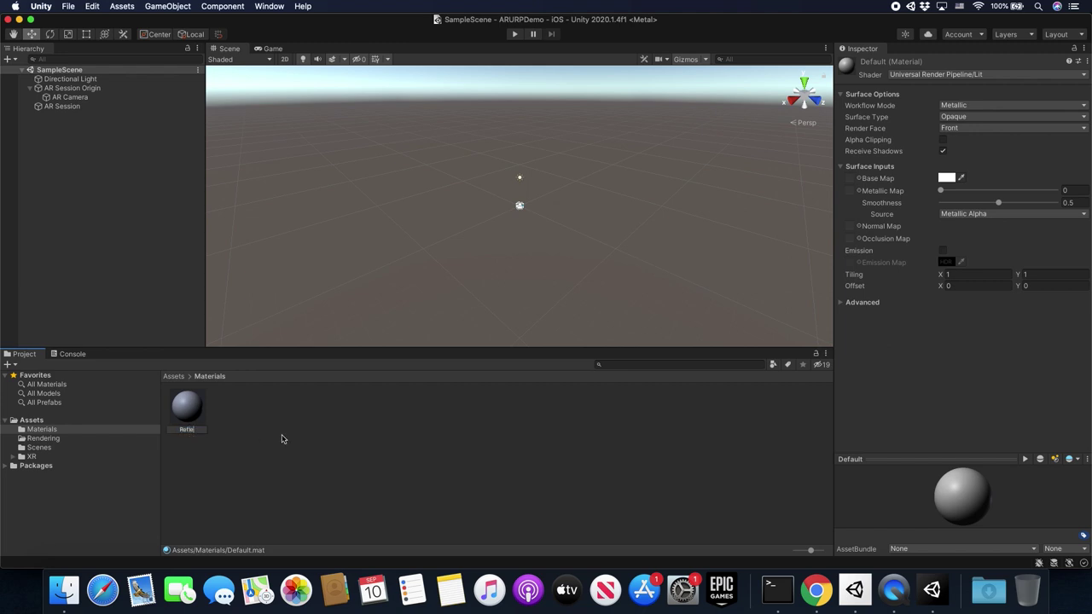
type("Reflection")
key("Return")
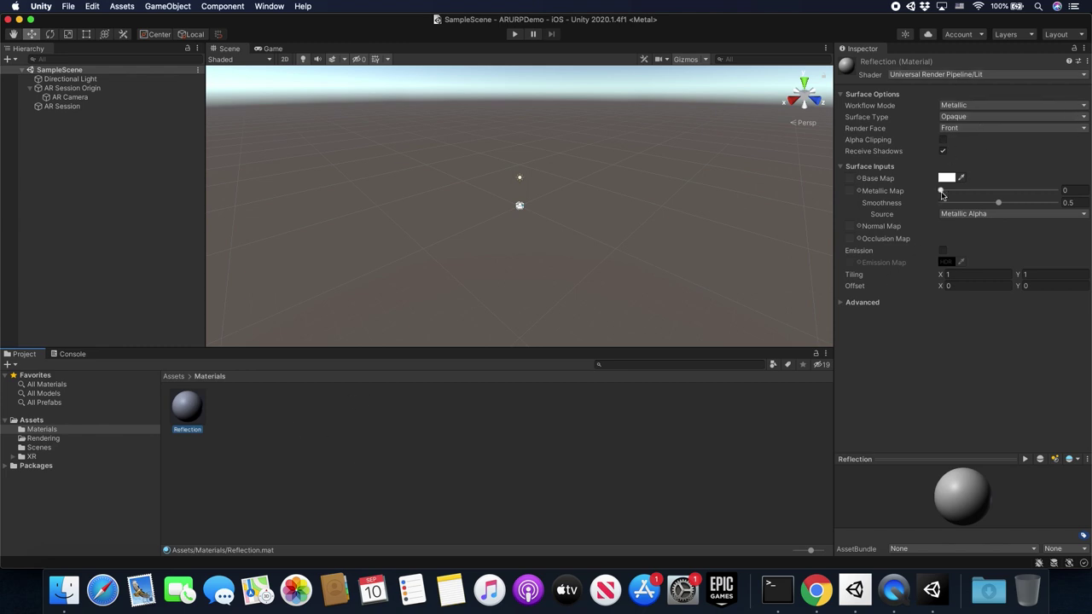
left_click_drag(940, 190, 1080, 196)
left_click_drag(999, 202, 1077, 203)
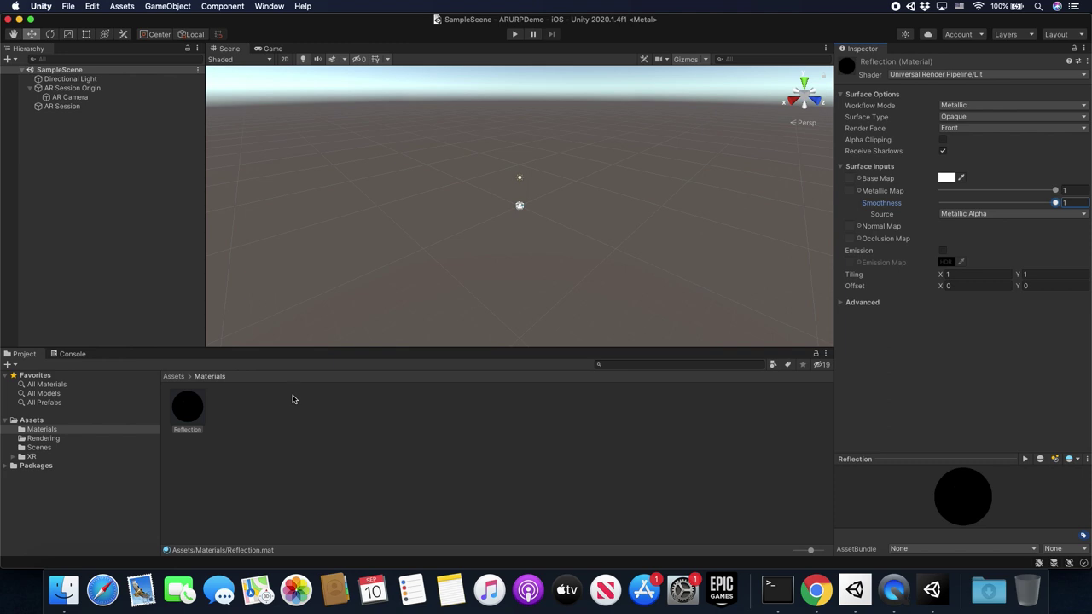
Add a 3D sphere to the scene and make it a child of AR Session Origin.
left_click(84, 88)
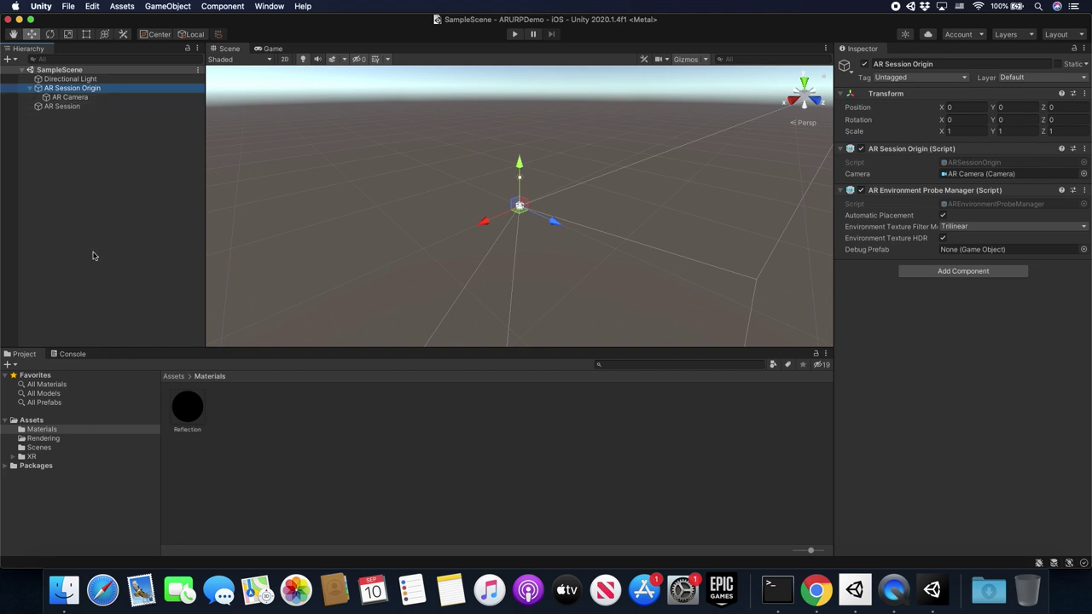
left_click(83, 145)
right_click(84, 144)
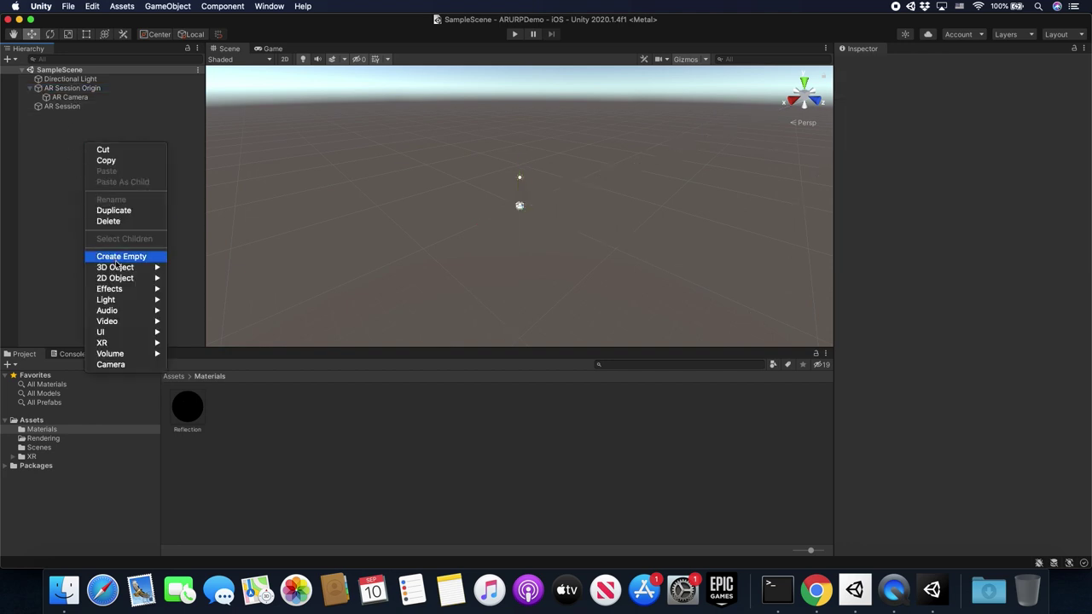
mouse_move(116, 270)
left_click(192, 278)
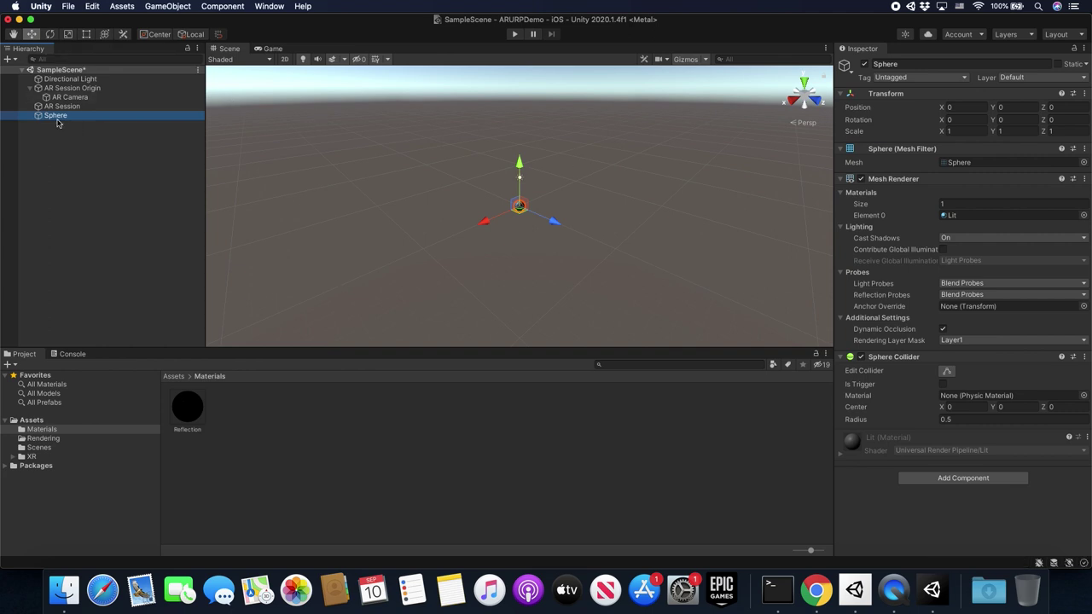
left_click_drag(67, 117, 71, 92)
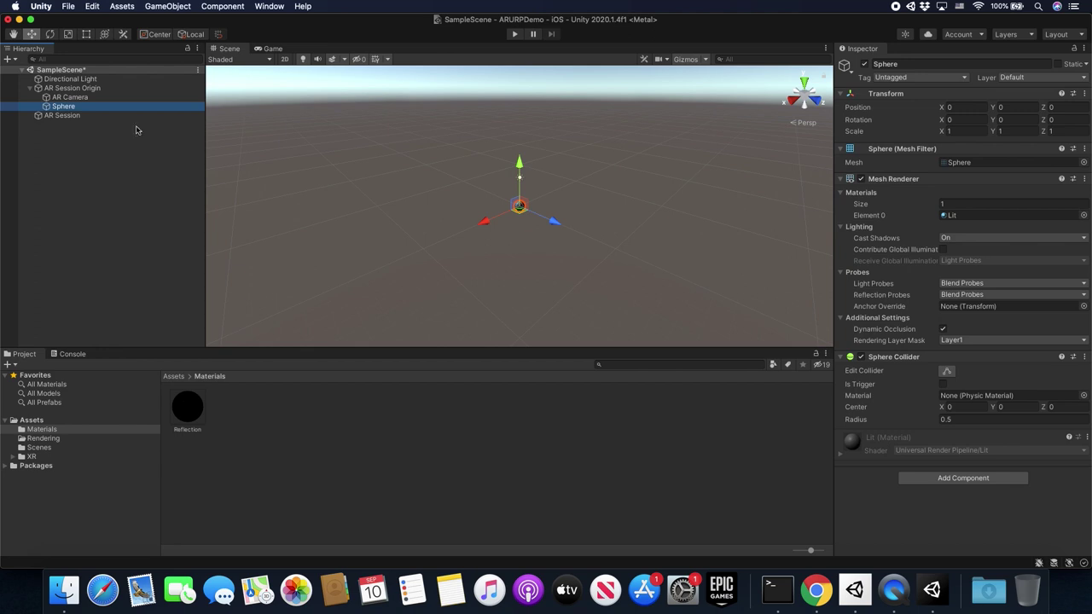
Set the sphere's scale to 0.3 on X, Y and Z.
left_click(960, 130)
type("0.3")
key("Tab")
type("0.3")
key("Tab")
type(".3")
key("Return")
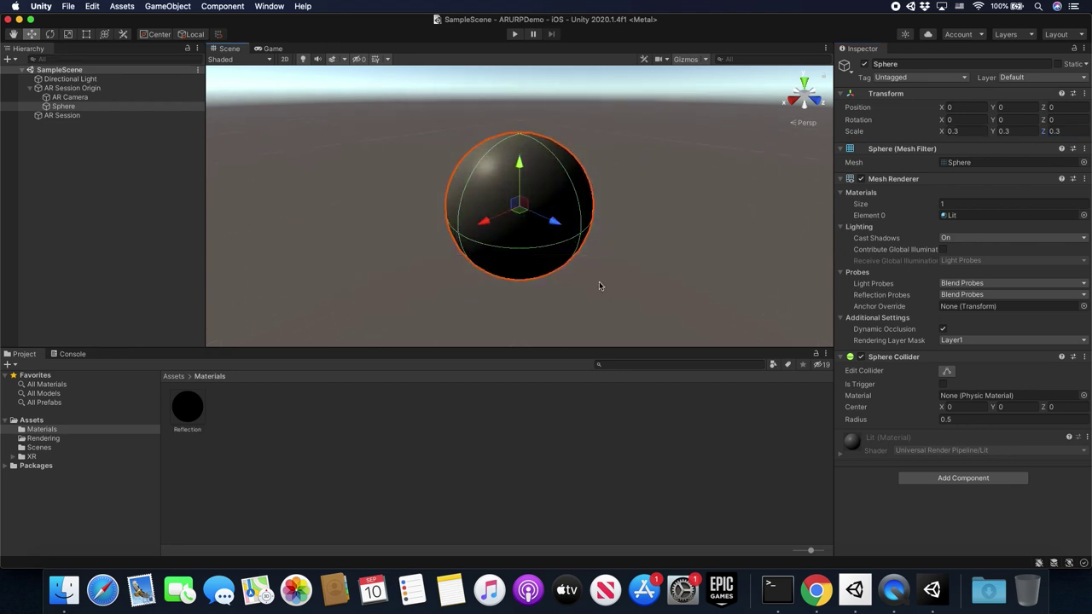
Set the sphere's Z position to 1 so it sits in front of the AR camera.
scroll(704, 219, "down", 5)
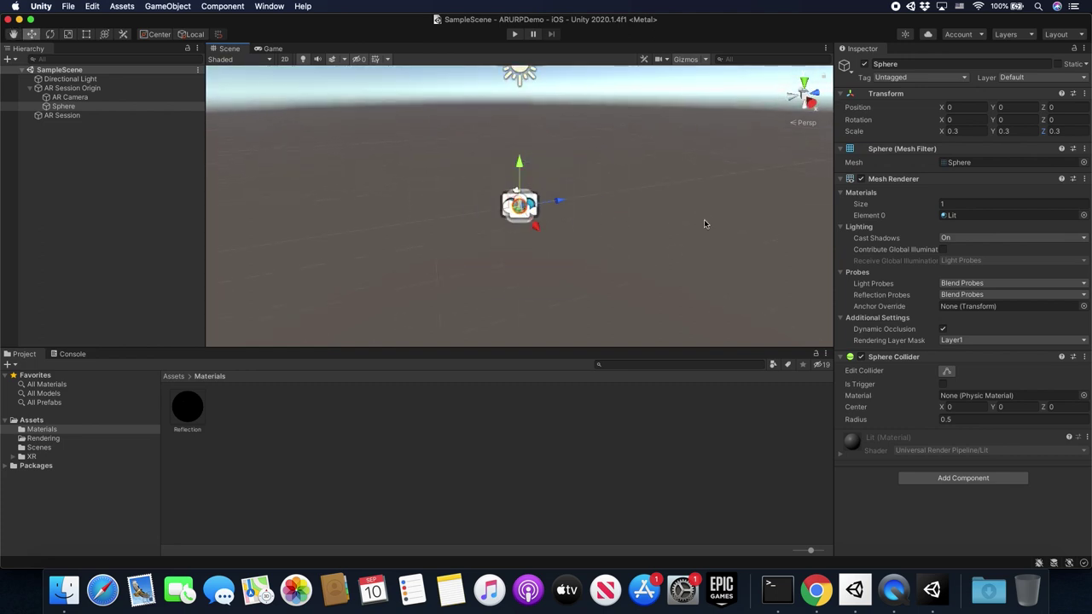
left_click(1058, 107)
type("1")
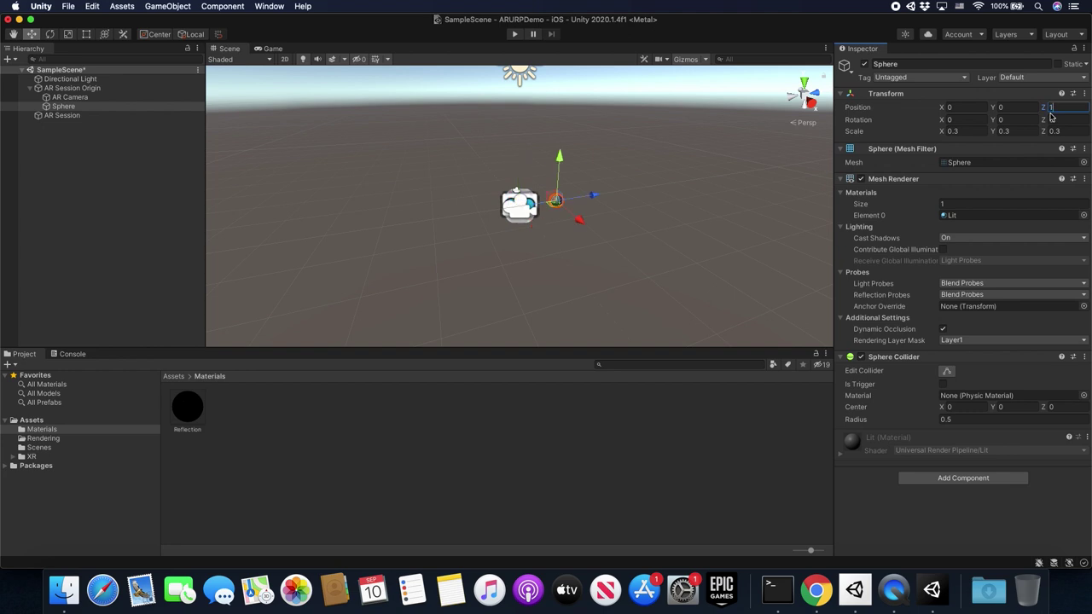
scroll(651, 273, "up", 3)
left_click_drag(674, 239, 532, 244, "alt")
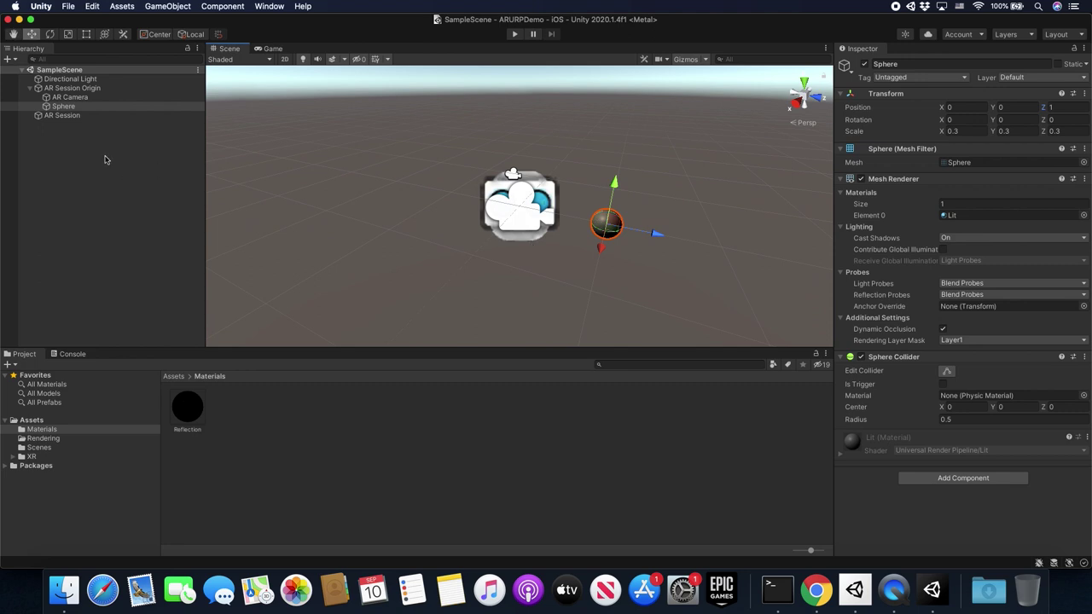
Apply the Reflection material to the sphere.
left_click_drag(188, 403, 68, 108)
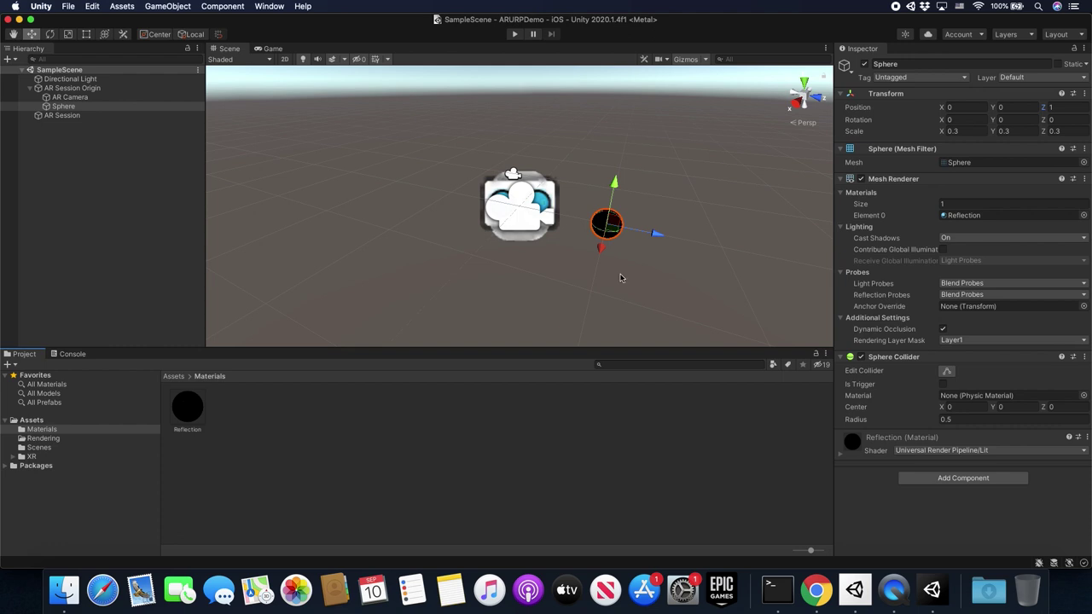
left_click(97, 333)
left_click_drag(63, 106, 86, 111)
Create a folder named Prefabs in Assets.
left_click(34, 420)
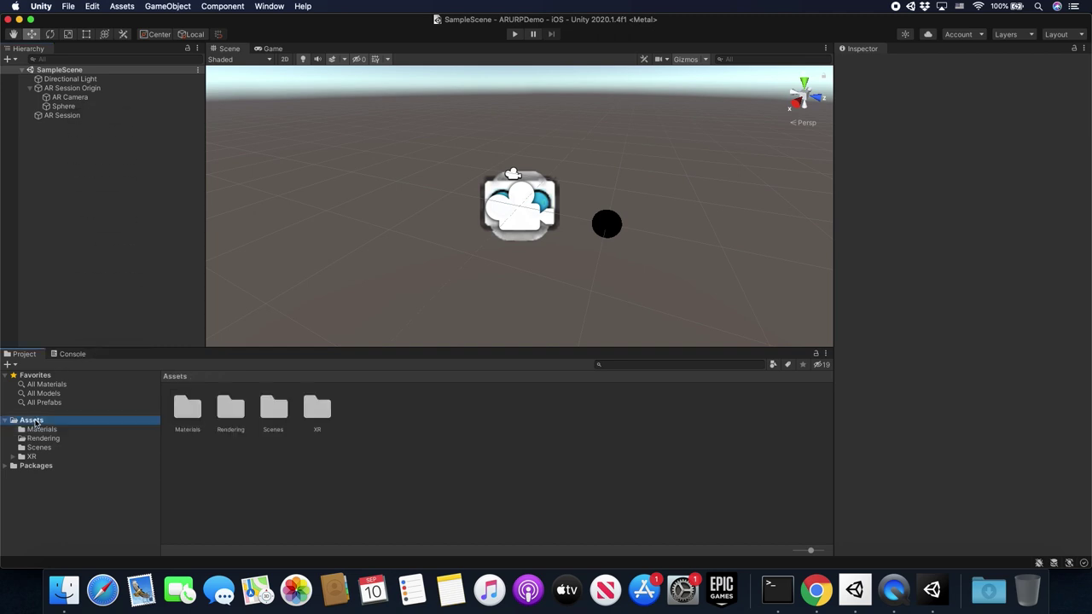
right_click(34, 421)
mouse_move(91, 263)
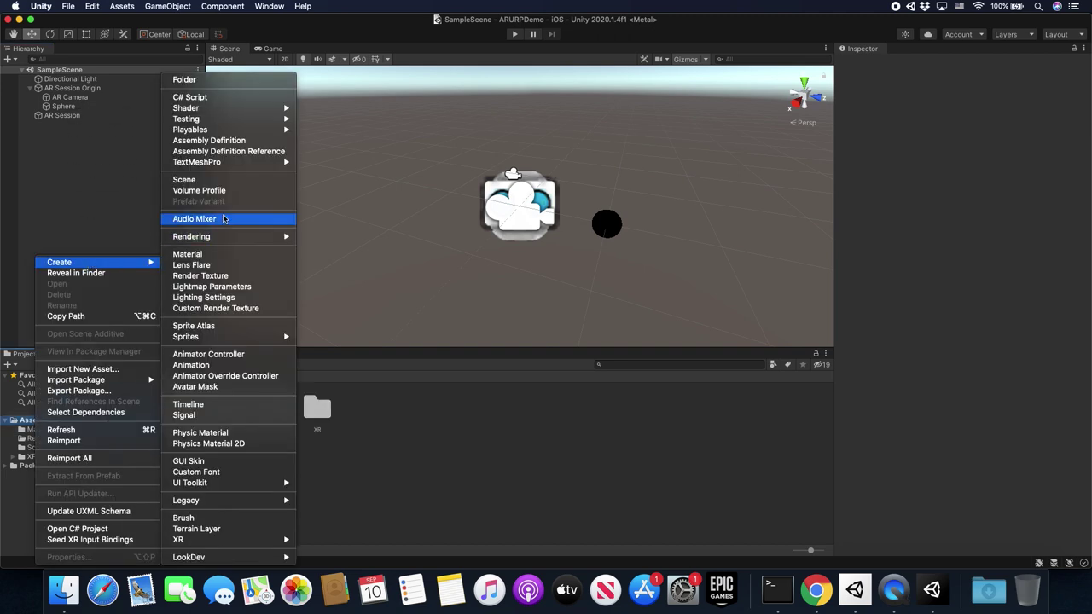
left_click(205, 79)
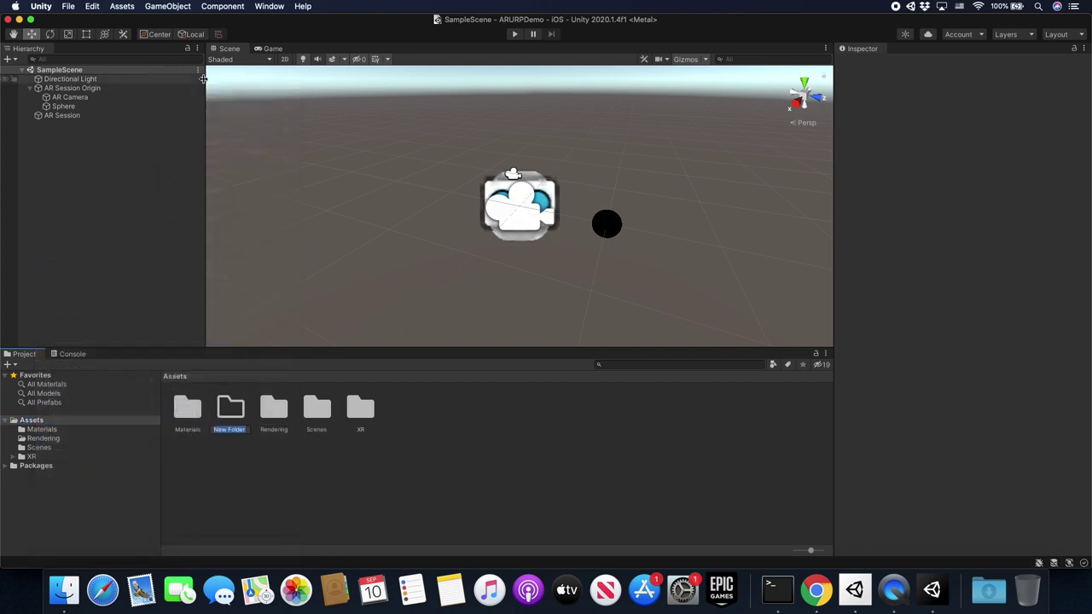
type("Prefabs")
key("Return")
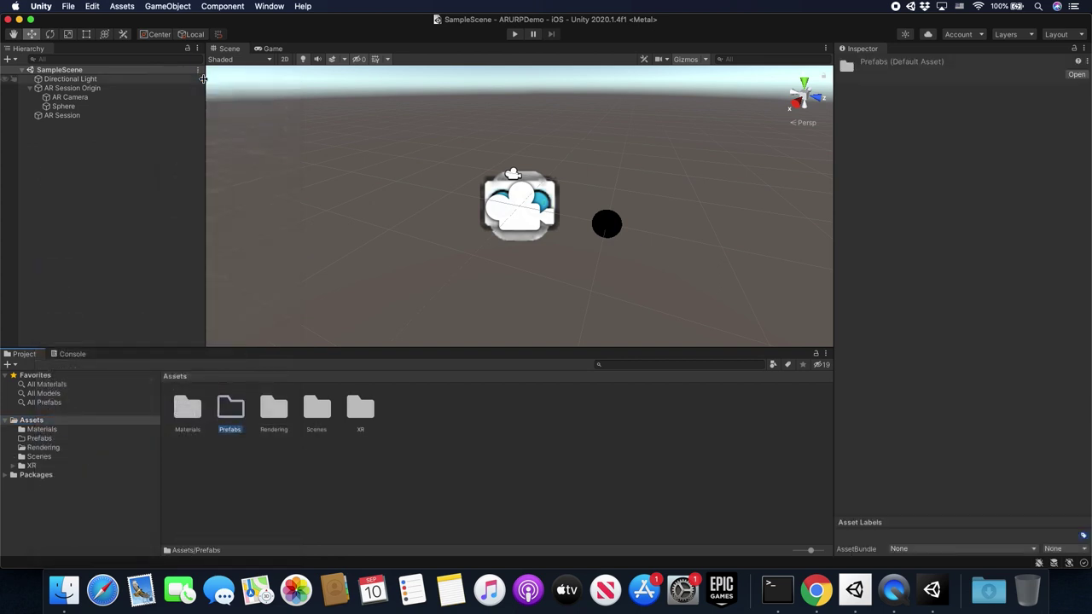
Turn the sphere into a prefab inside the Prefabs folder and save the scene.
double_click(233, 408)
left_click_drag(63, 105, 219, 401)
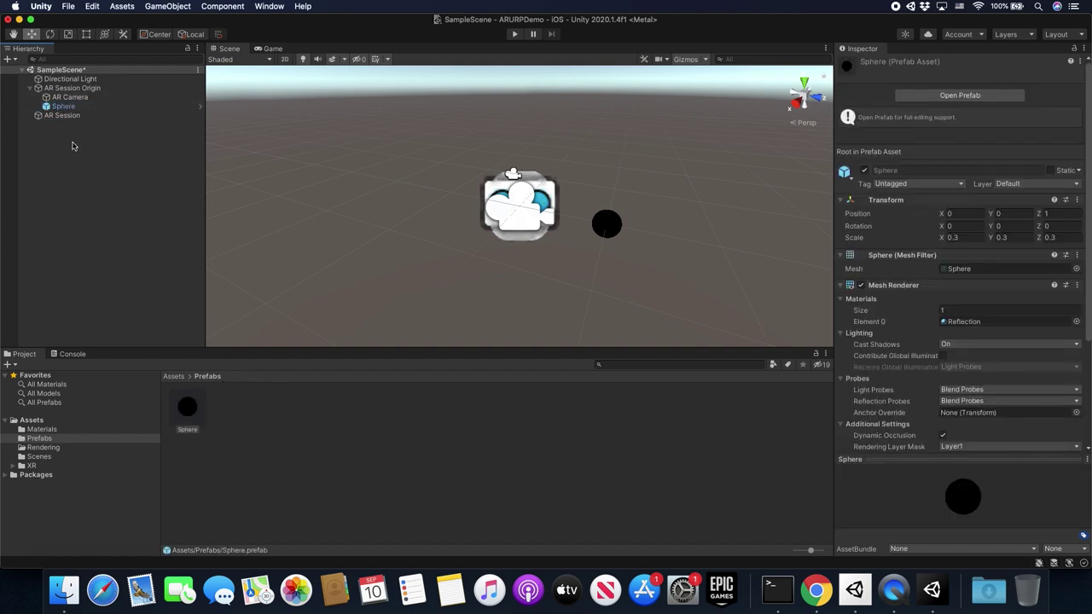
key("super+s")
Duplicate the sphere twice and set the copies' X positions to -0.5 and 0.5.
left_click(60, 106)
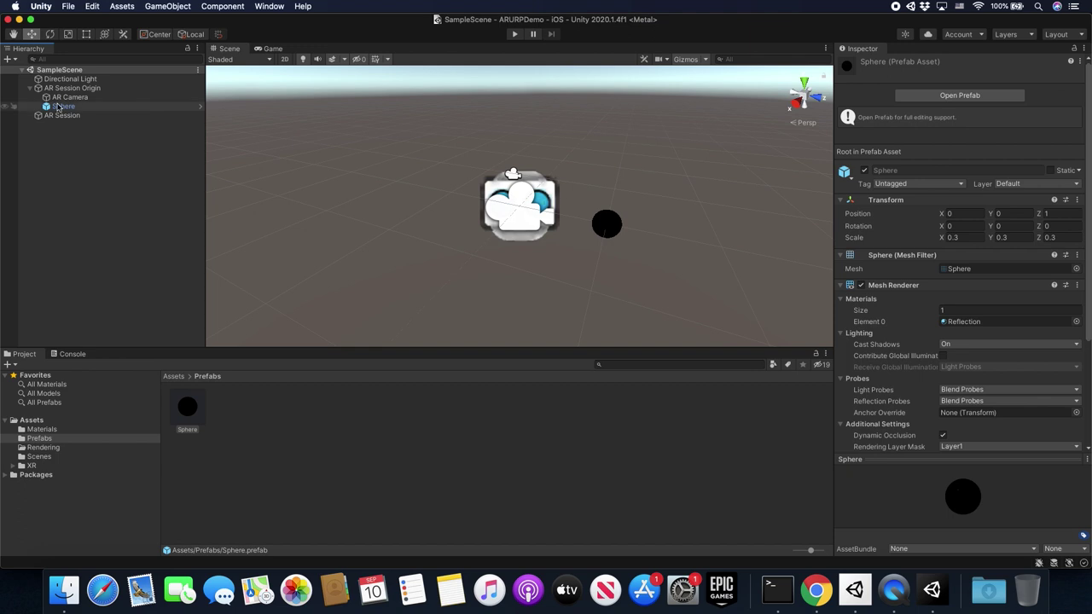
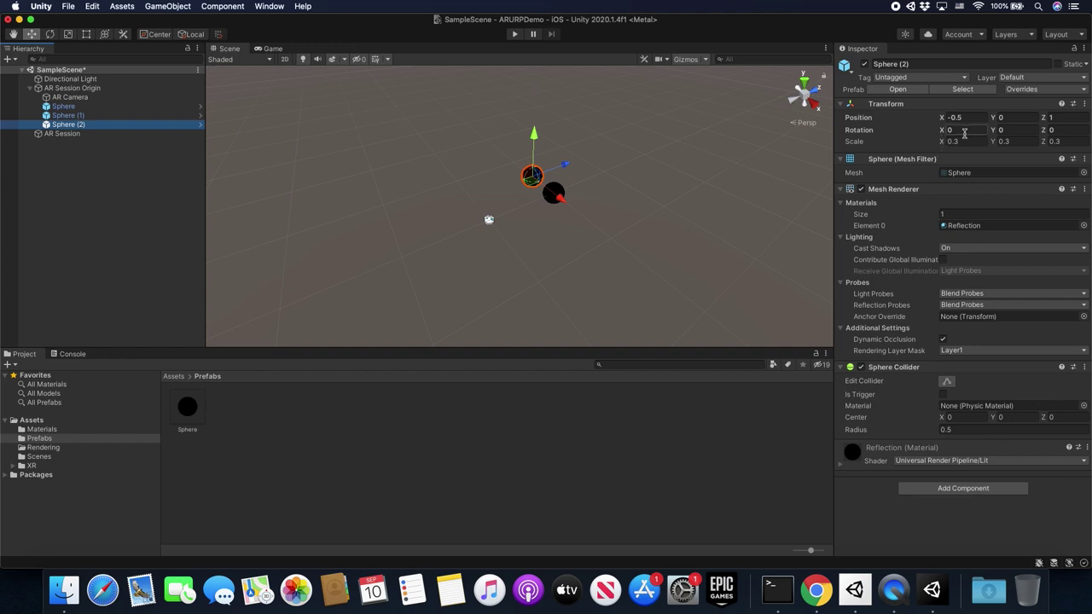
type("0.5")
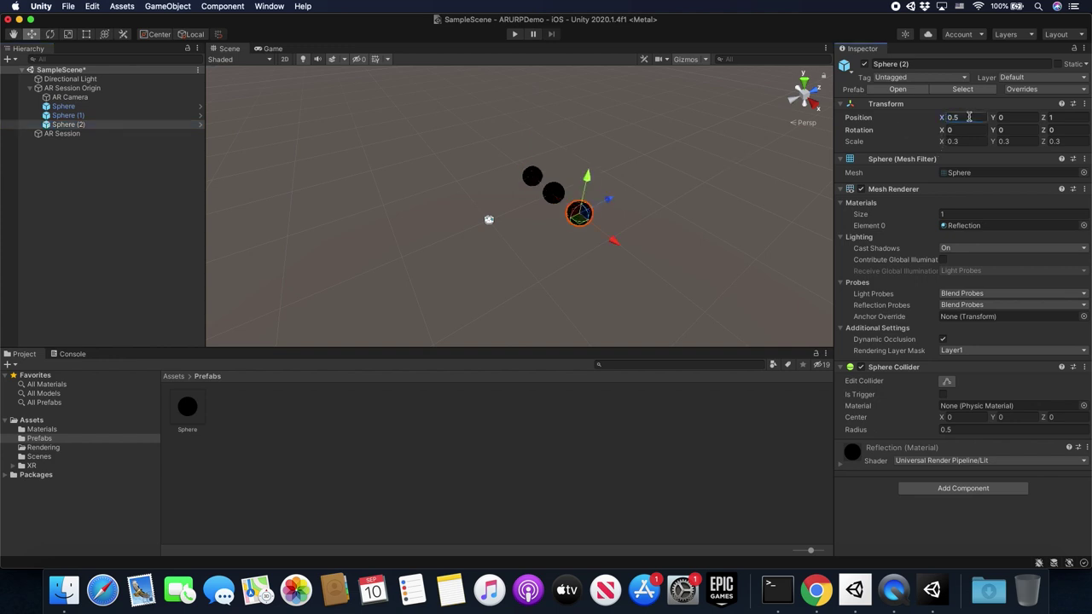
Duplicate Sphere (2) and place the copy above the middle sphere at X 0, Y 0.5.
left_click_drag(587, 182, 594, 147)
key("super+d")
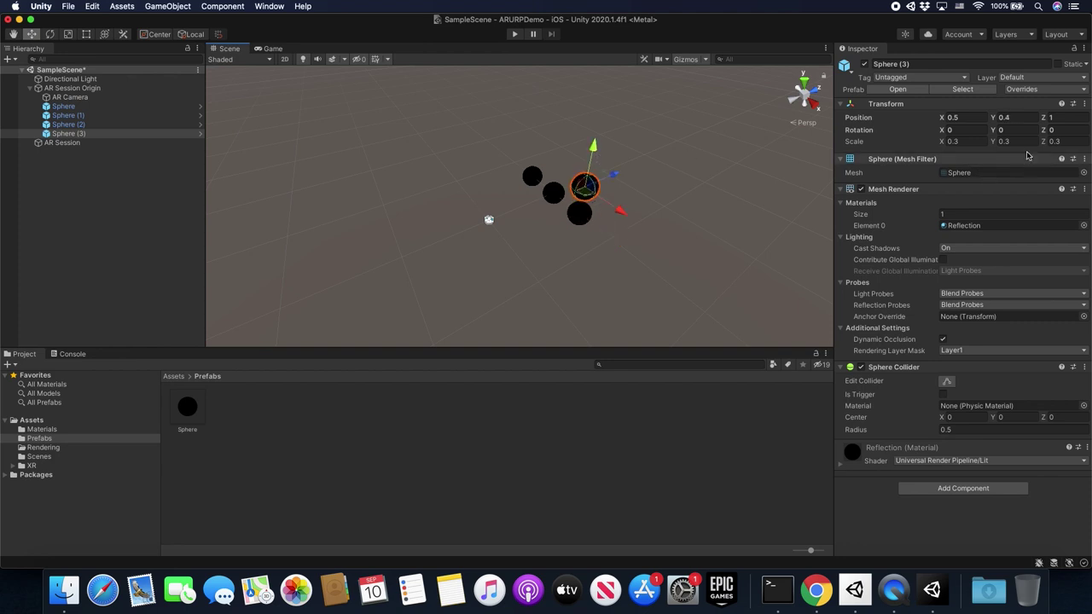
left_click(1027, 117)
type("0")
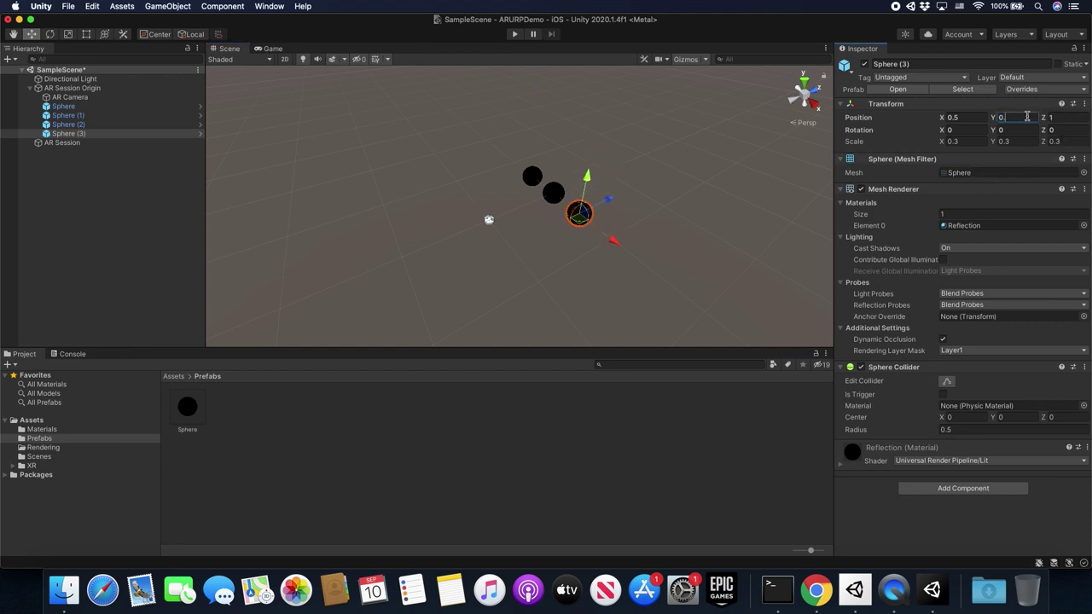
type(".5")
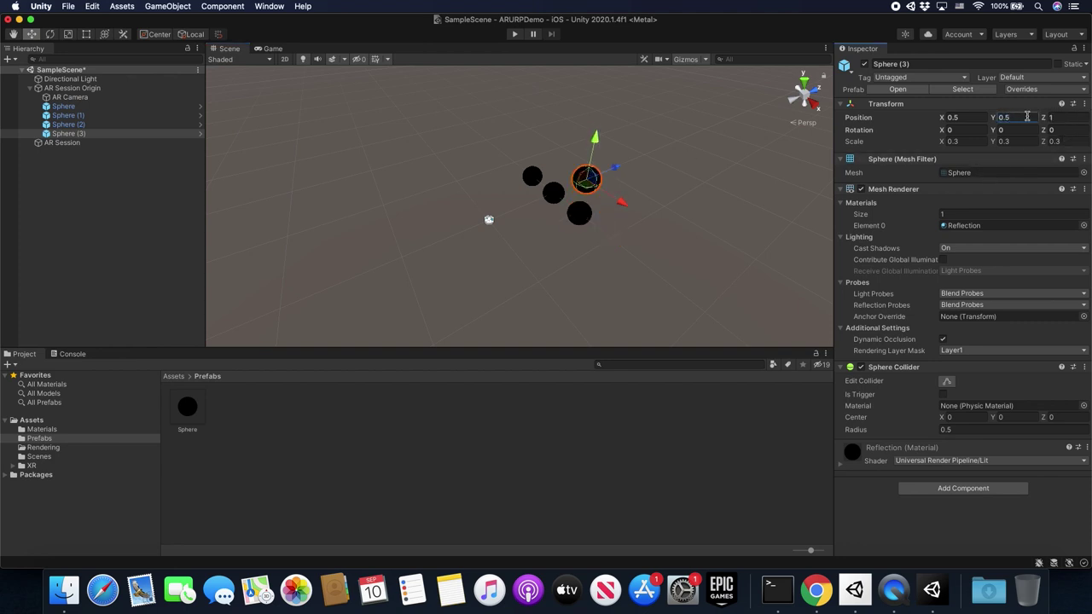
left_click(981, 117)
key("BackSpace")
left_click_drag(608, 206, 572, 169, "alt")
left_click(646, 190)
left_click_drag(646, 191, 581, 171, "alt")
left_click_drag(617, 207, 495, 170, "alt")
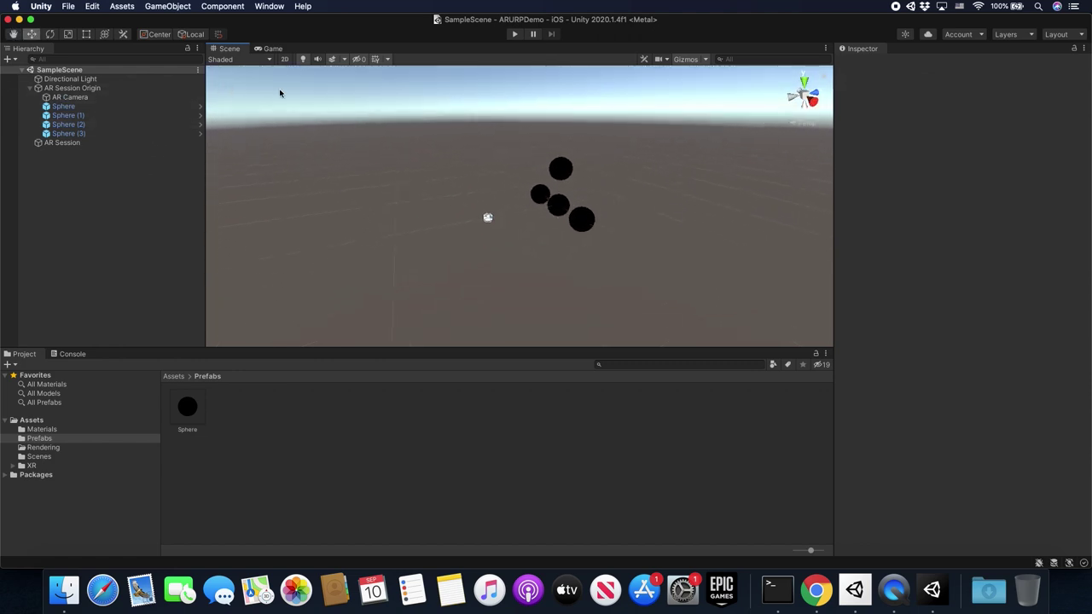
left_click(563, 167)
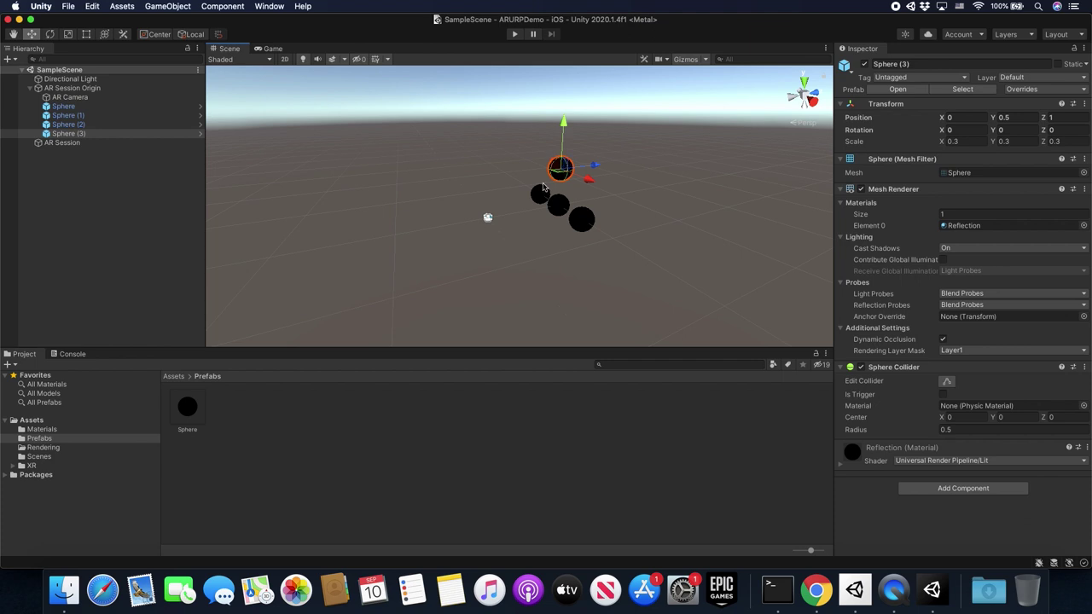
left_click_drag(485, 188, 476, 197, "alt")
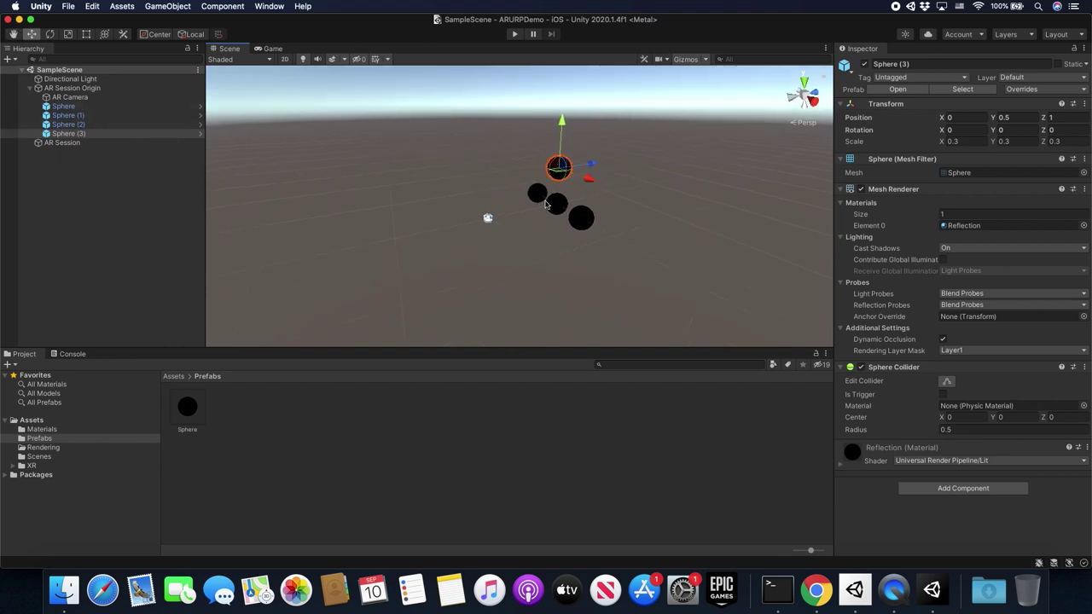
left_click(85, 89)
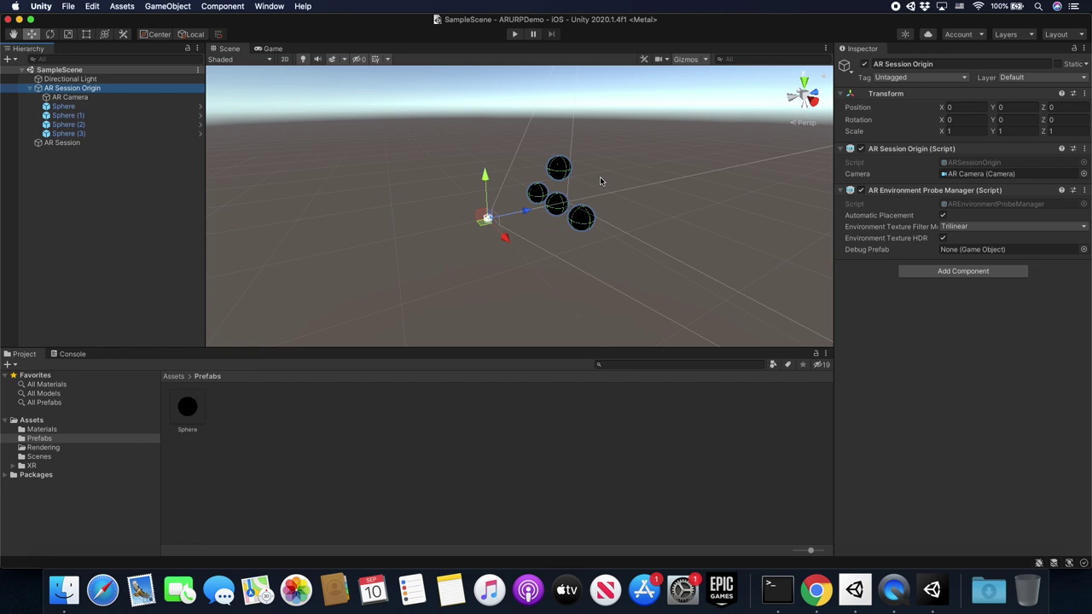
left_click(558, 169)
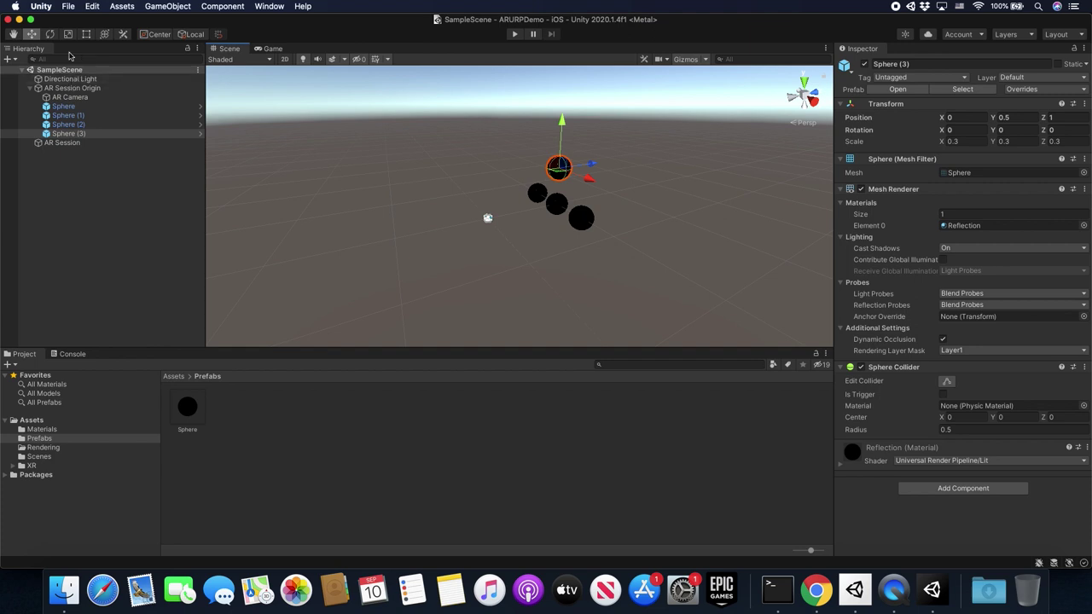
Build the iOS project from the build settings, saving it to the Desktop under the name ARURPDemo.
left_click(68, 7)
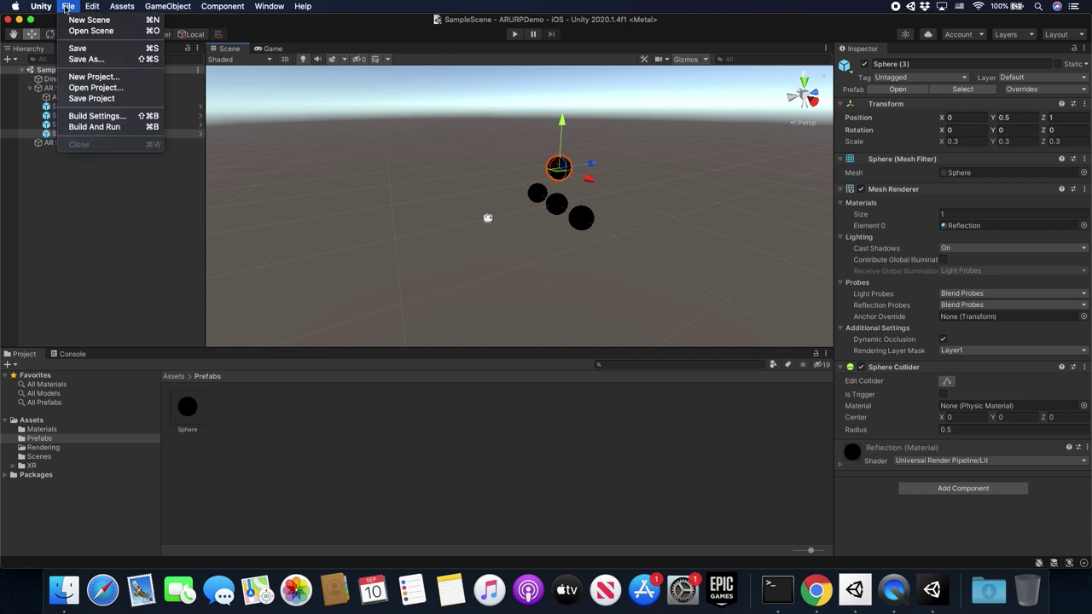
left_click(86, 117)
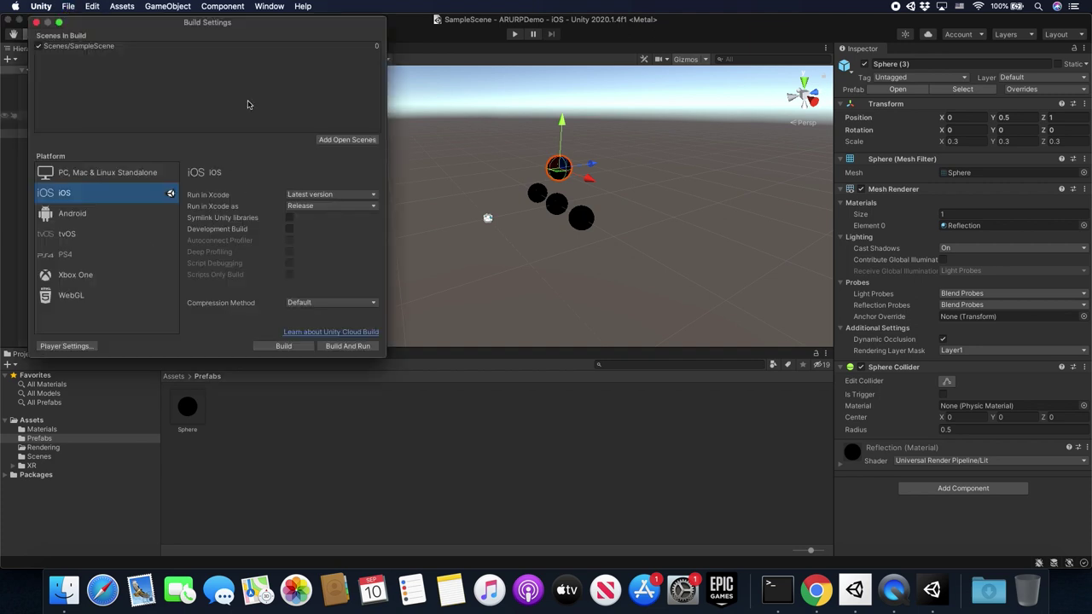
left_click(283, 346)
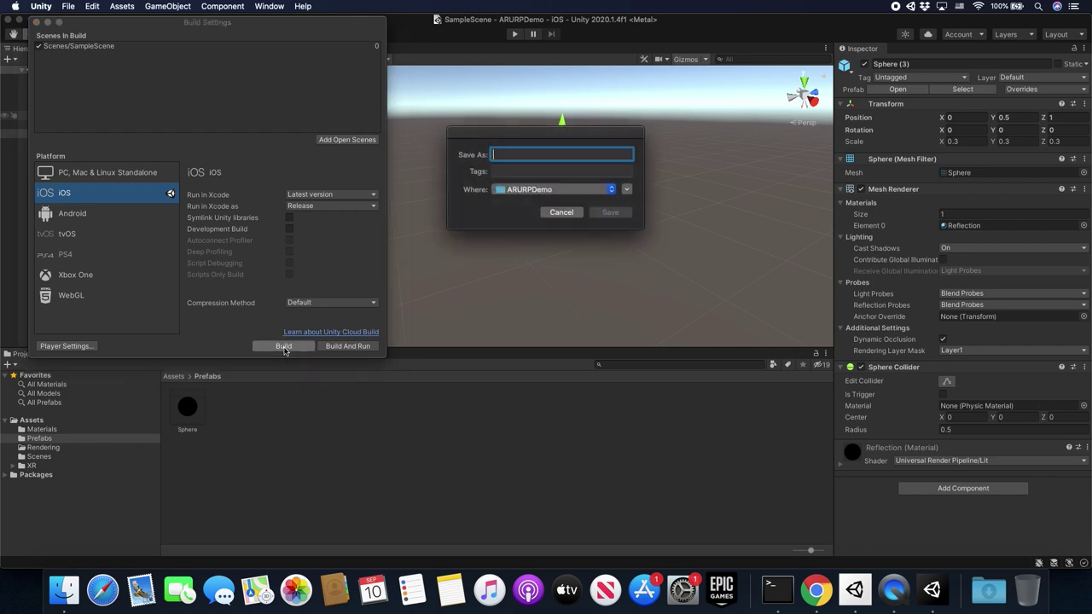
left_click(528, 195)
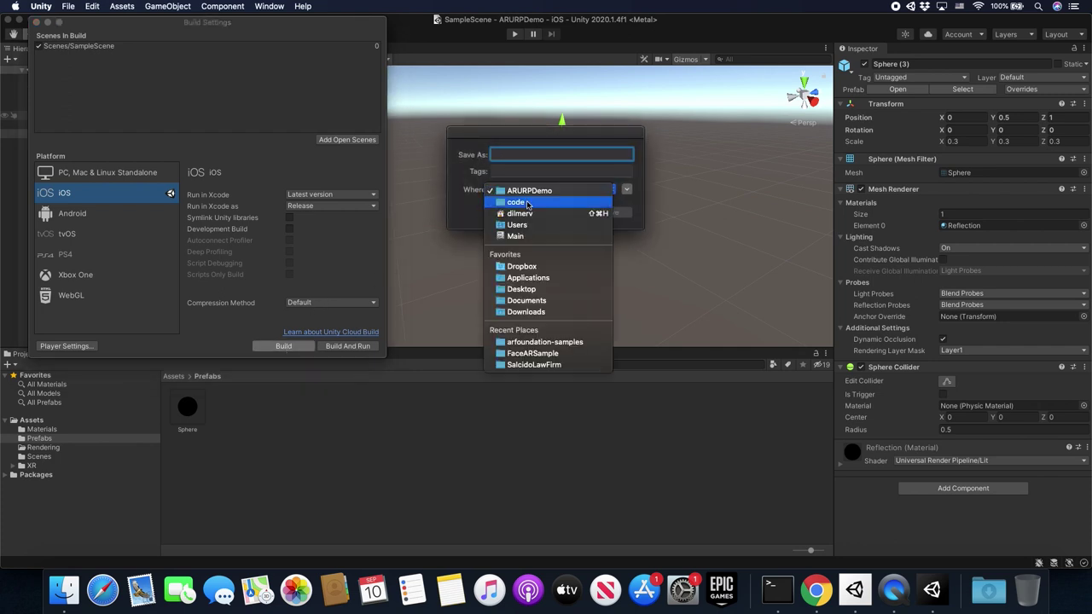
left_click(521, 290)
left_click_drag(517, 134, 542, 217)
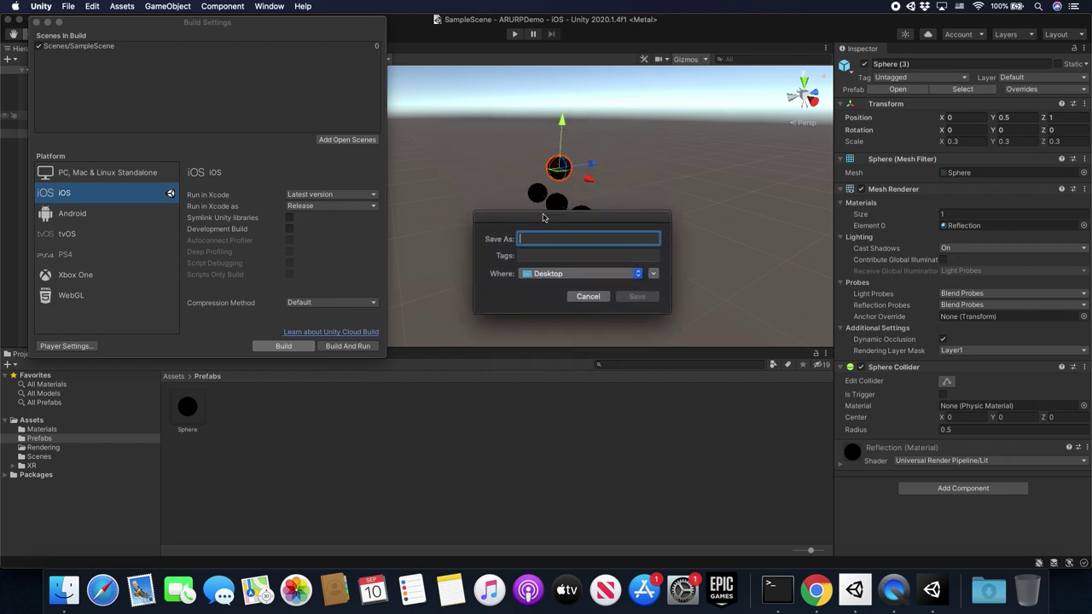
type("ARURPDemo")
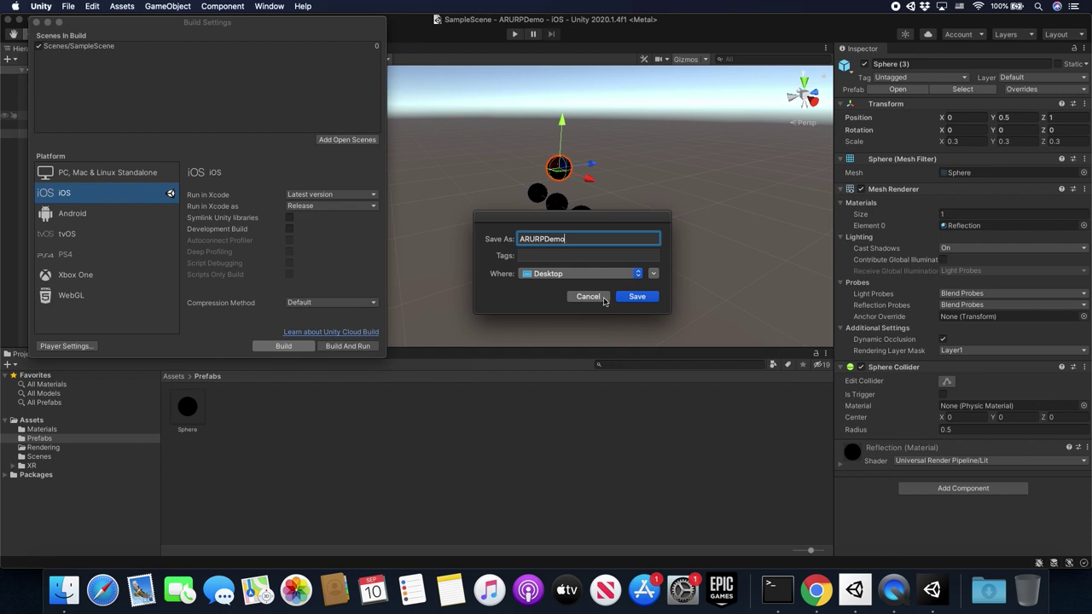
left_click(629, 301)
left_click(629, 299)
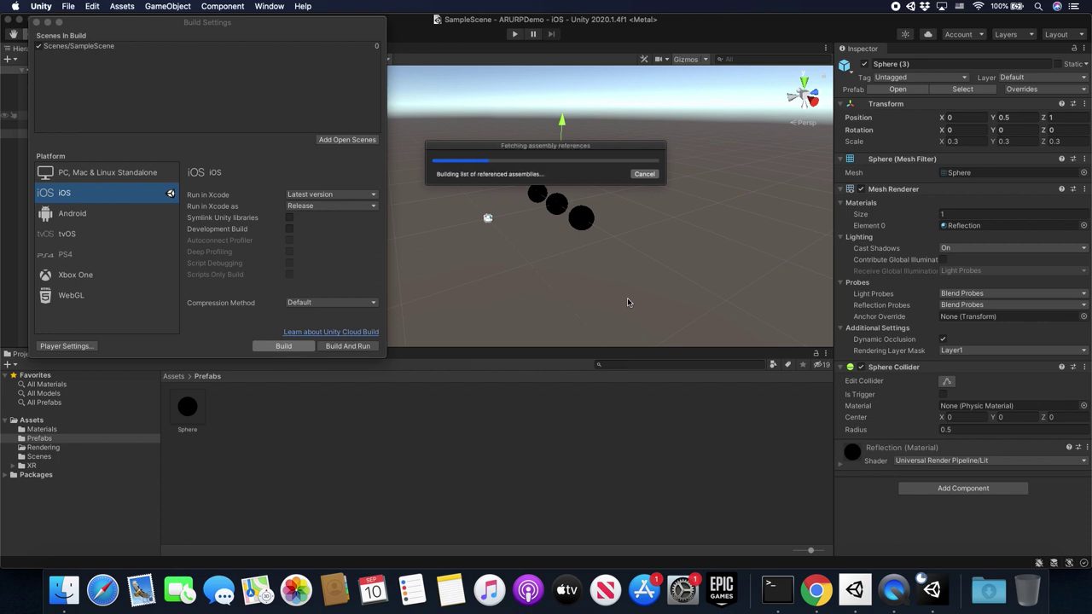